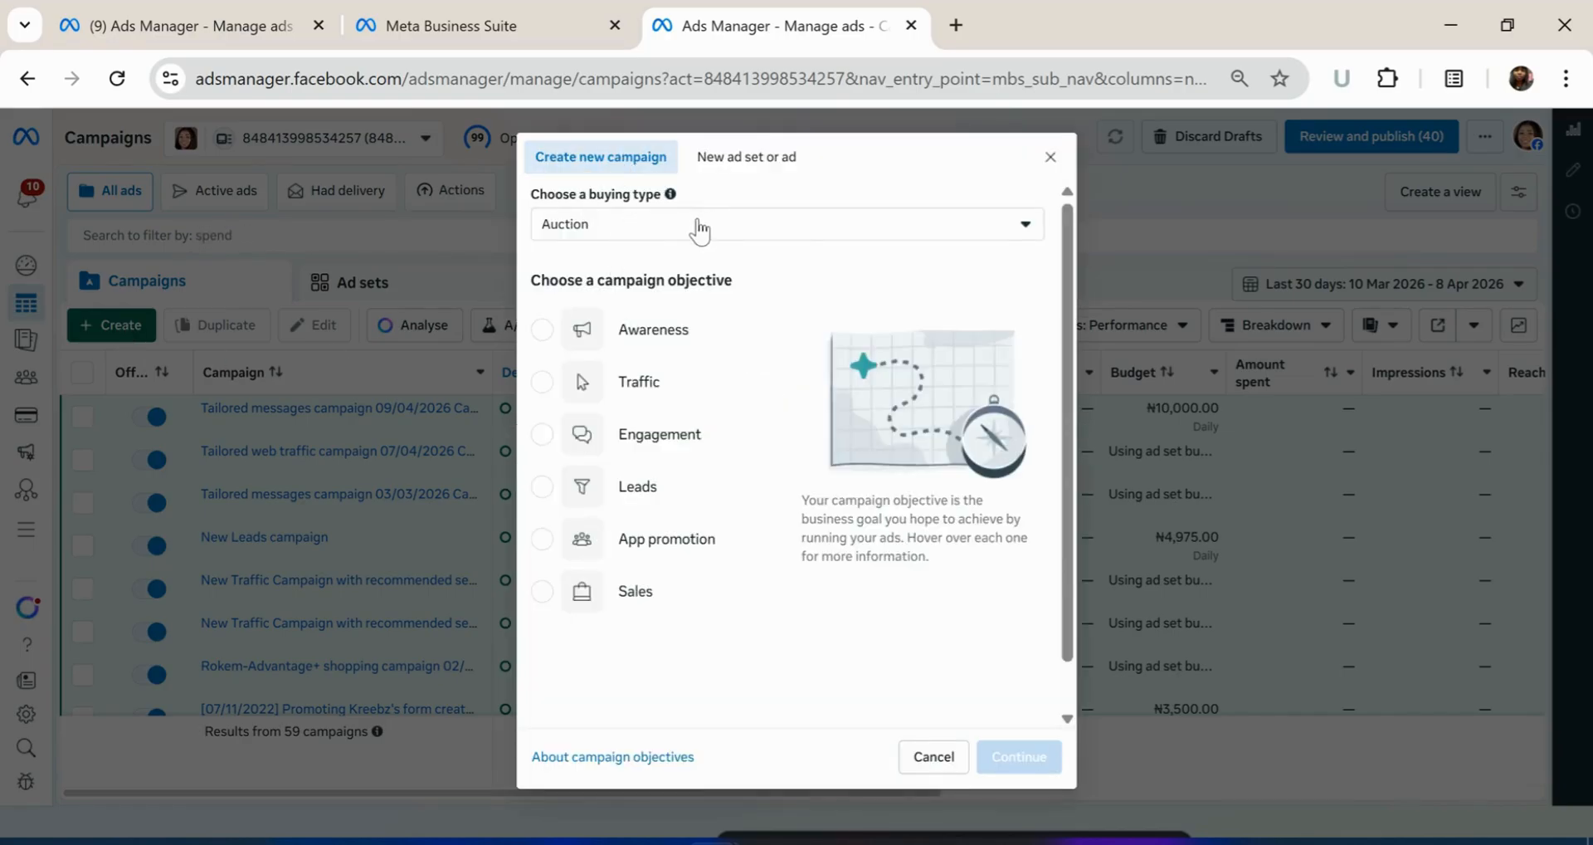
pyautogui.click(653, 239)
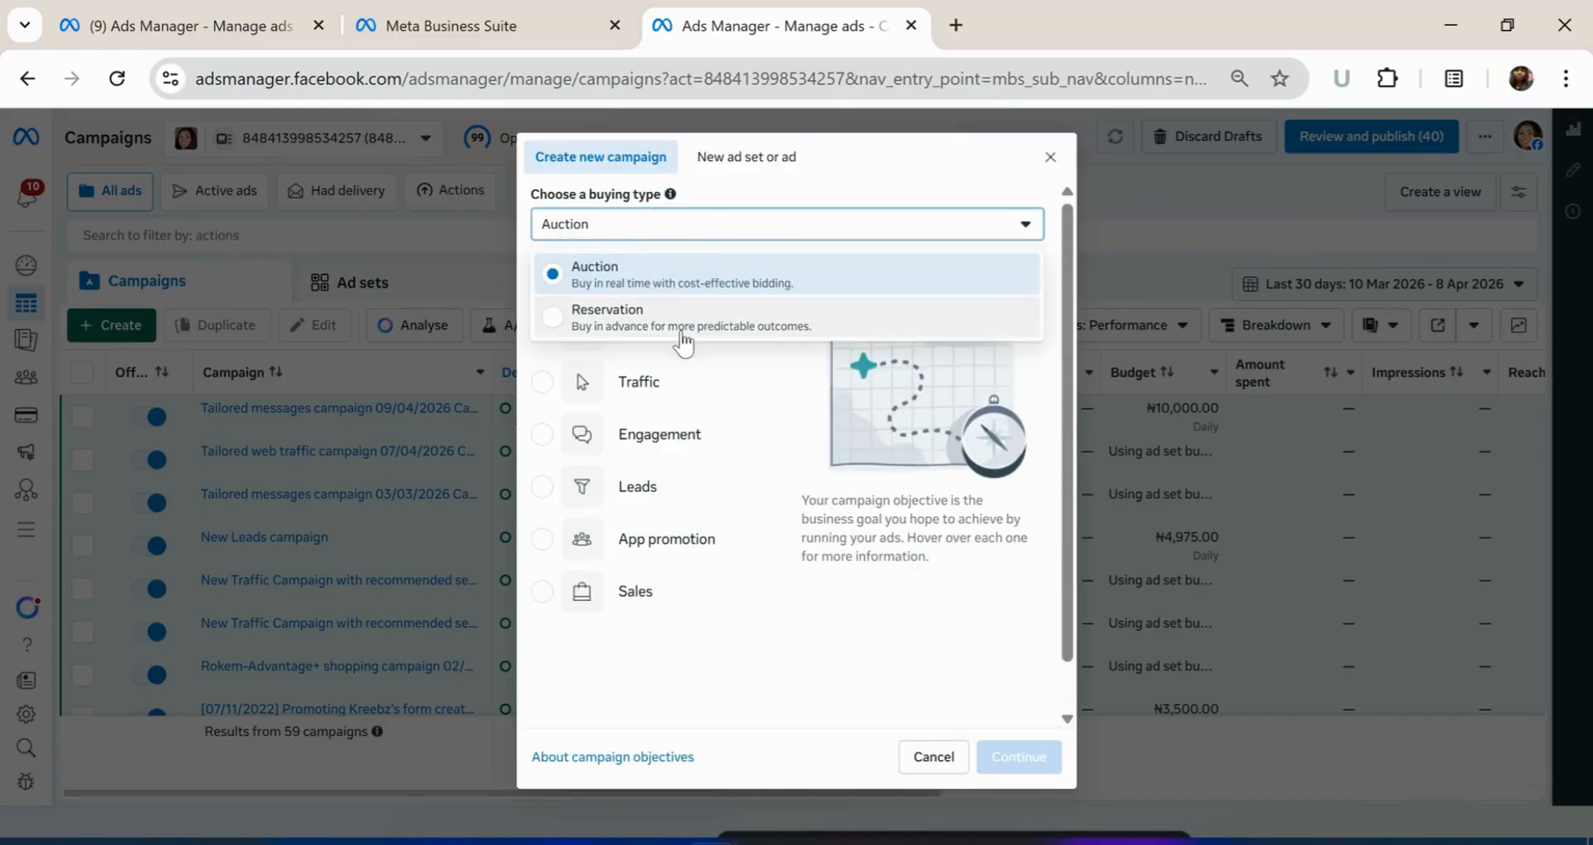
pyautogui.click(730, 282)
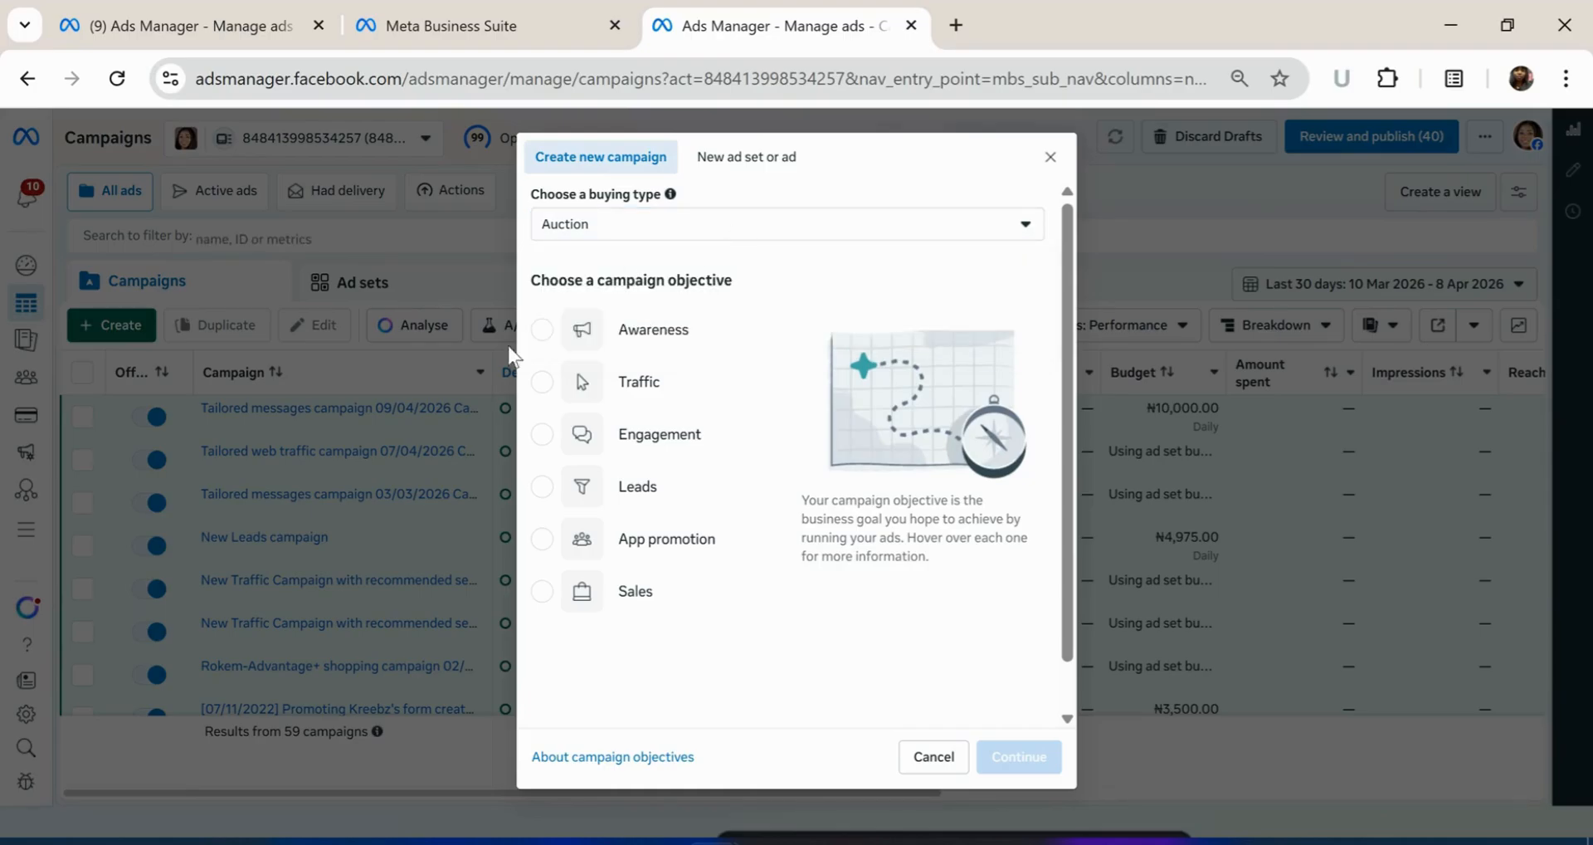
pyautogui.click(741, 160)
pyautogui.click(718, 380)
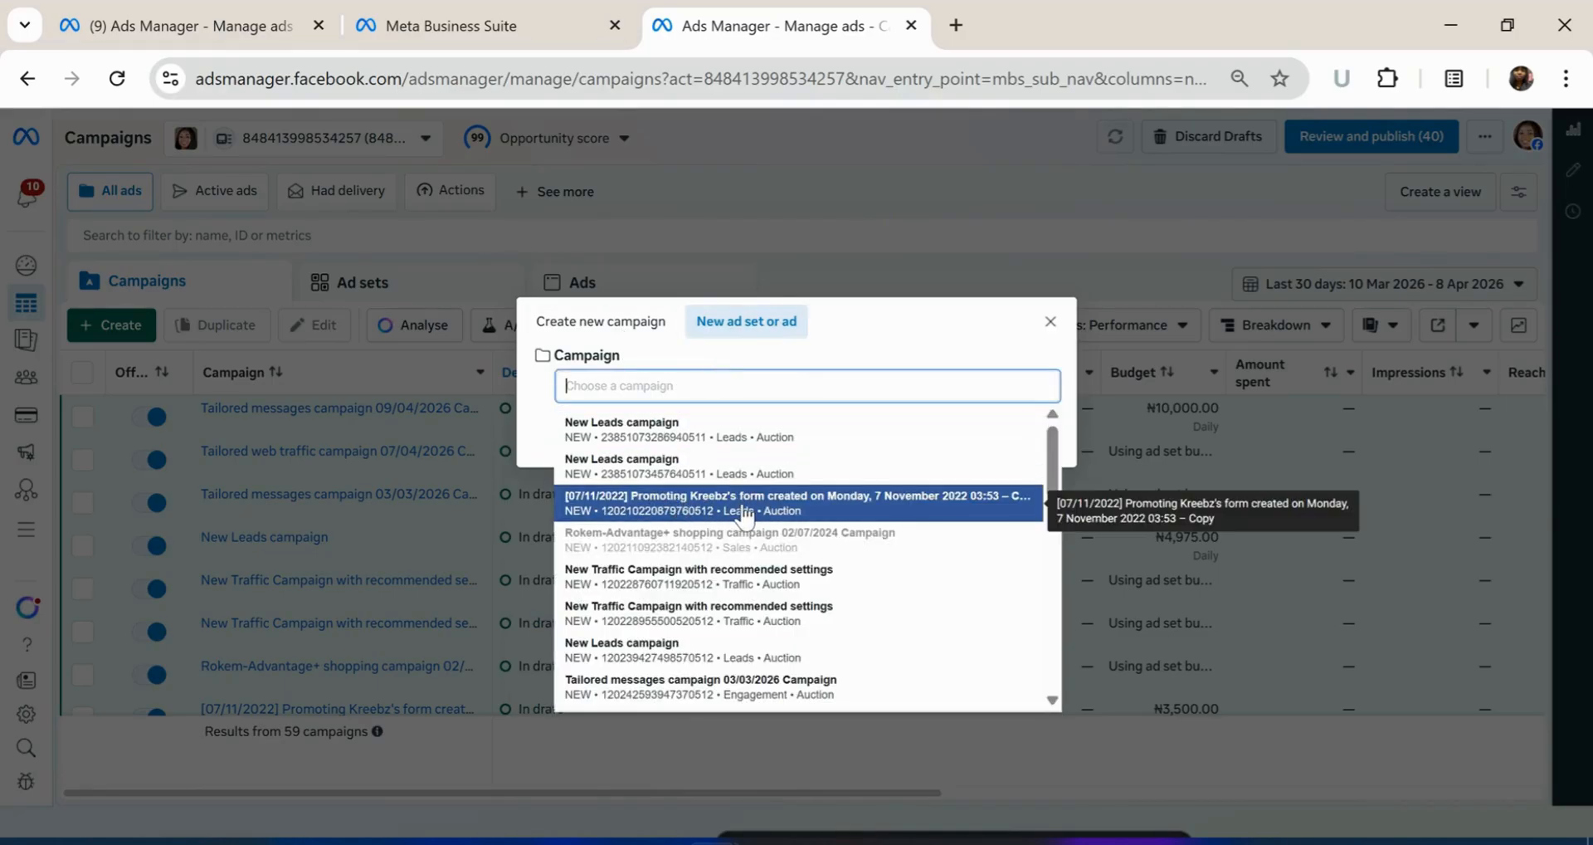
pyautogui.click(725, 645)
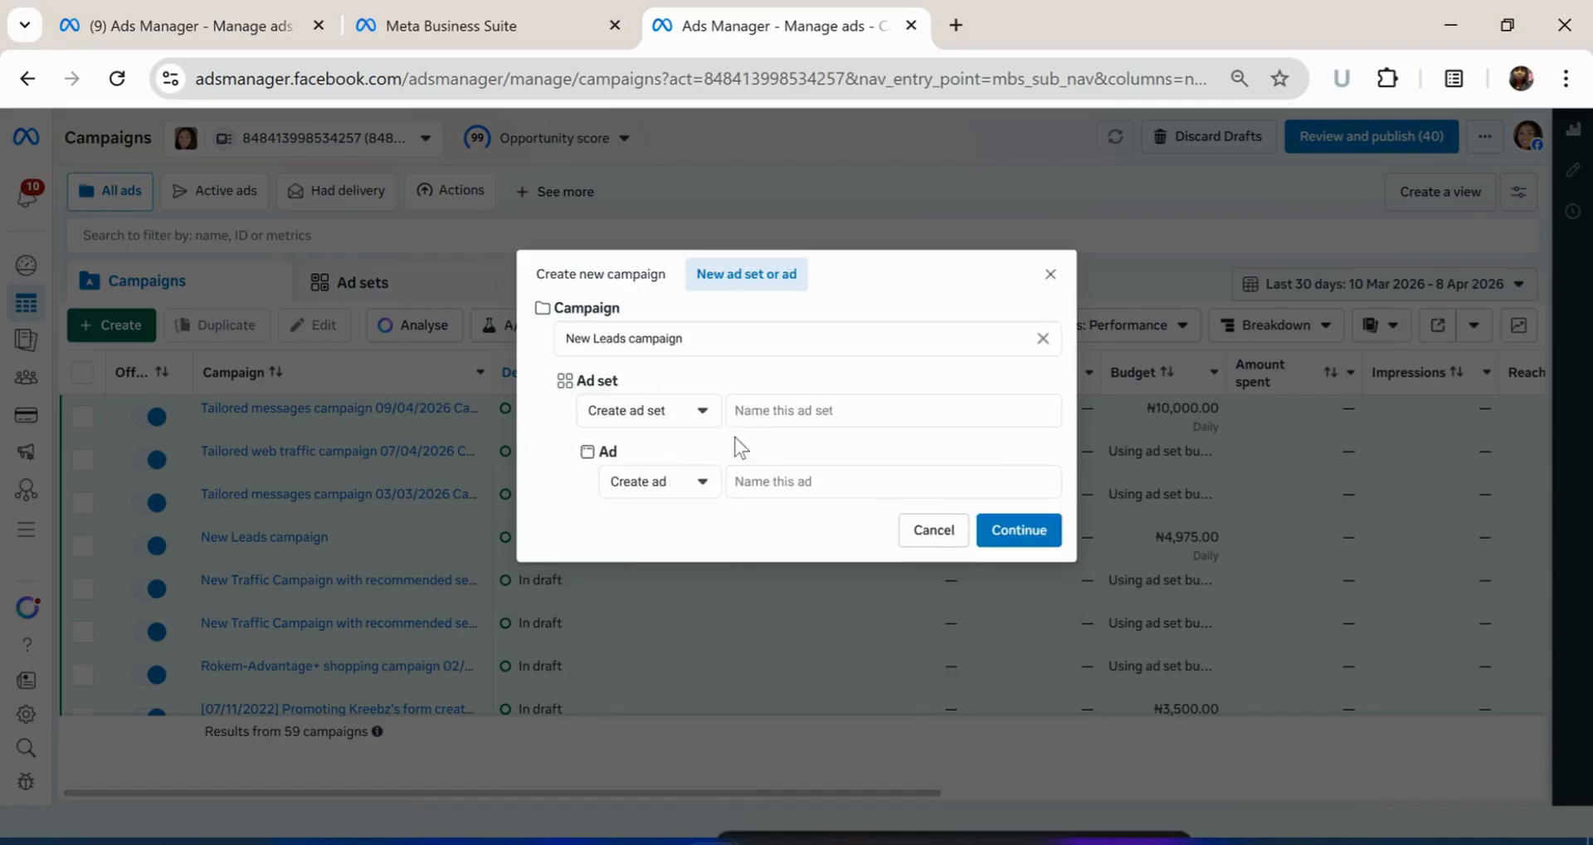
pyautogui.click(583, 277)
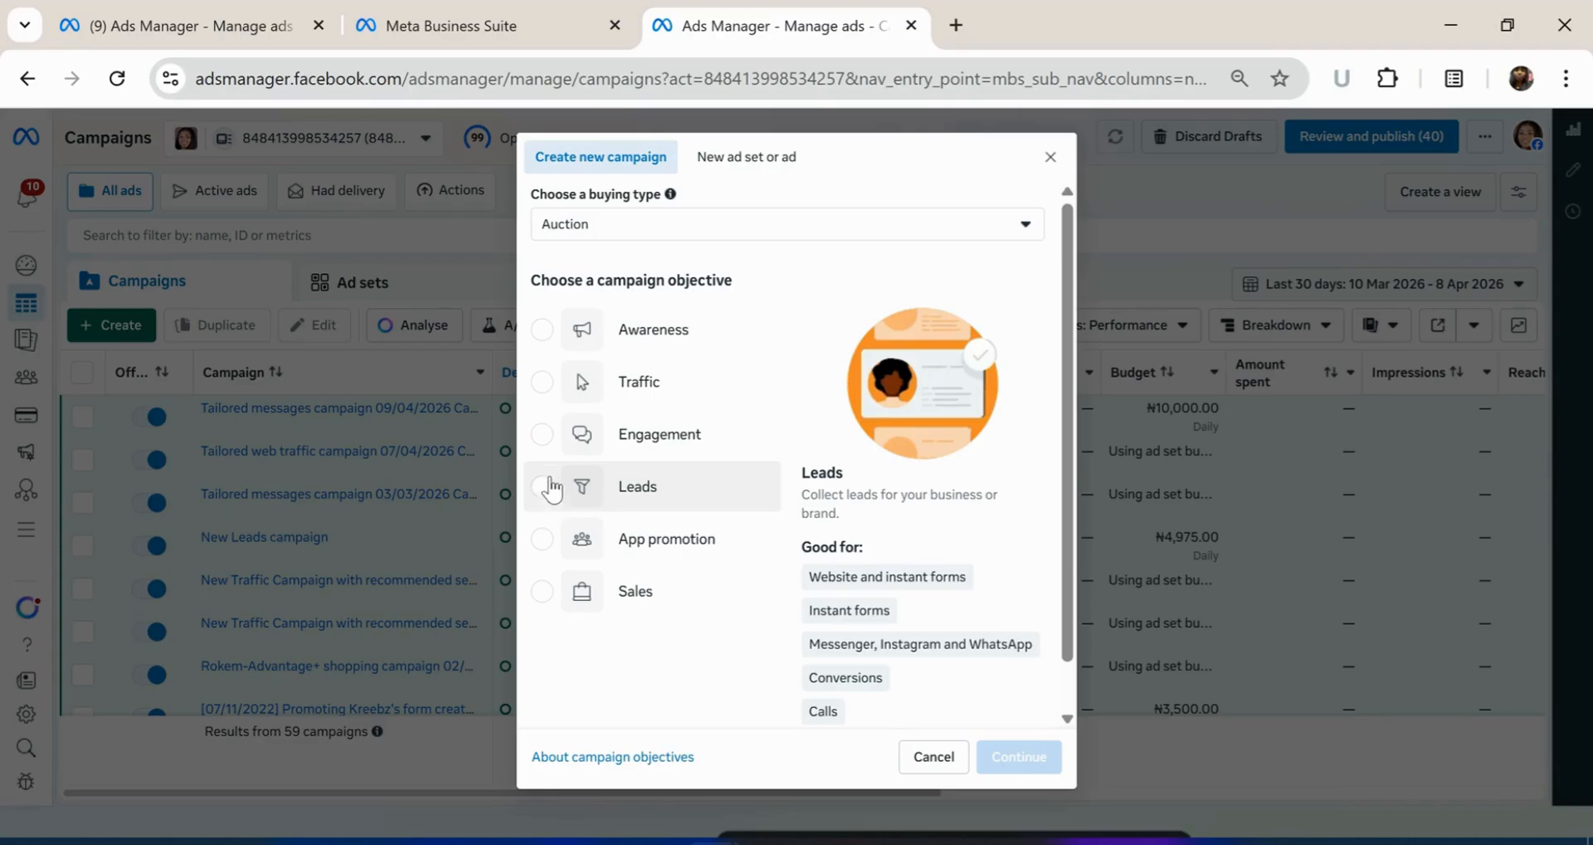
# Choose the Engagement objective, after briefly trying Traffic, and proceed with a Tailored messages campaign
pyautogui.click(542, 437)
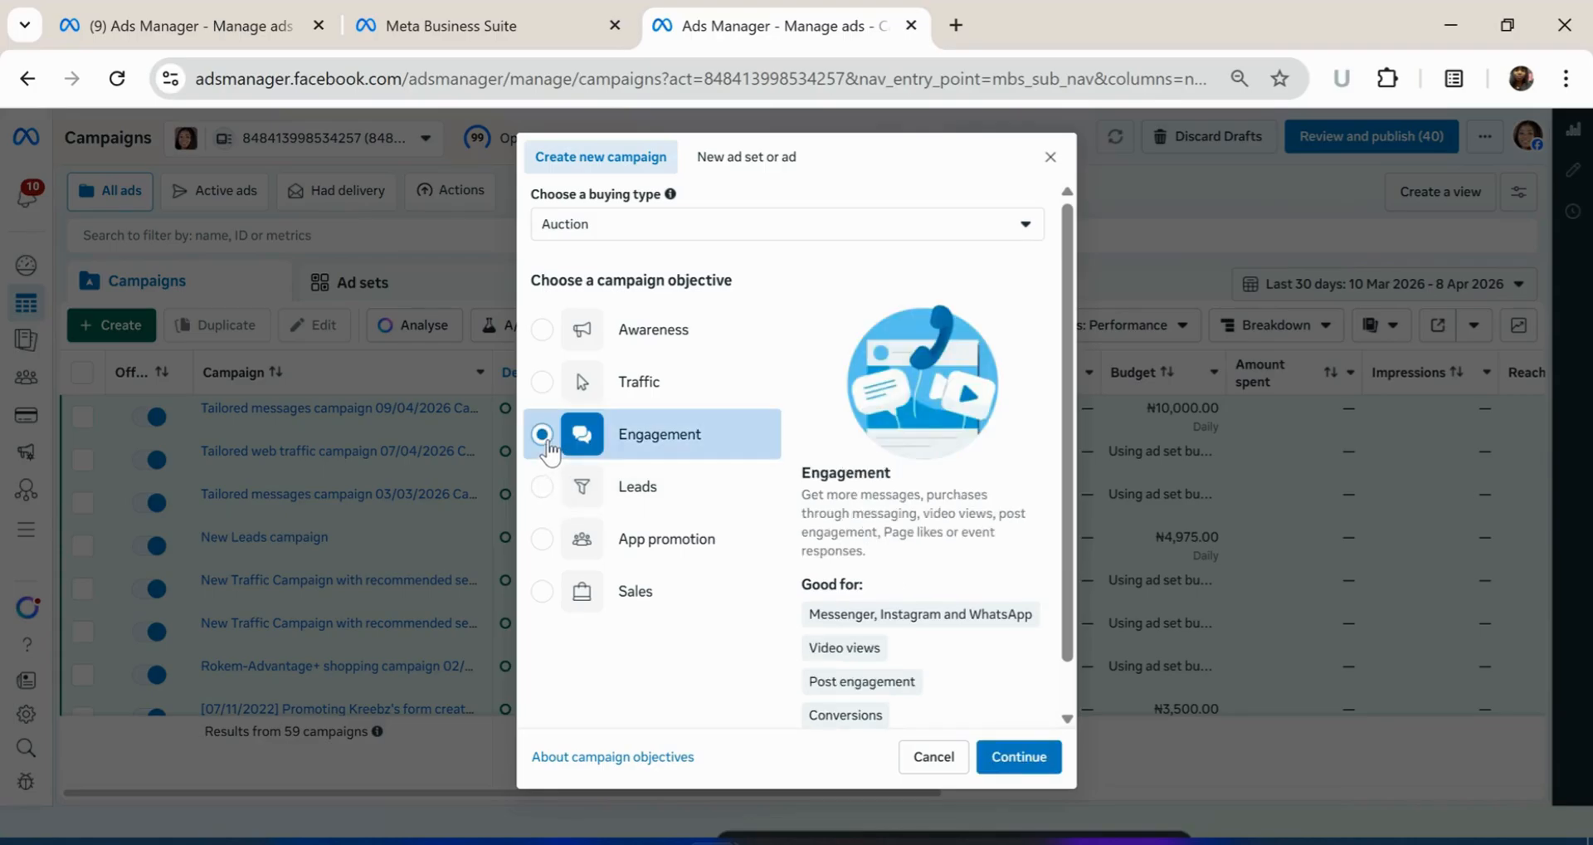
pyautogui.click(543, 383)
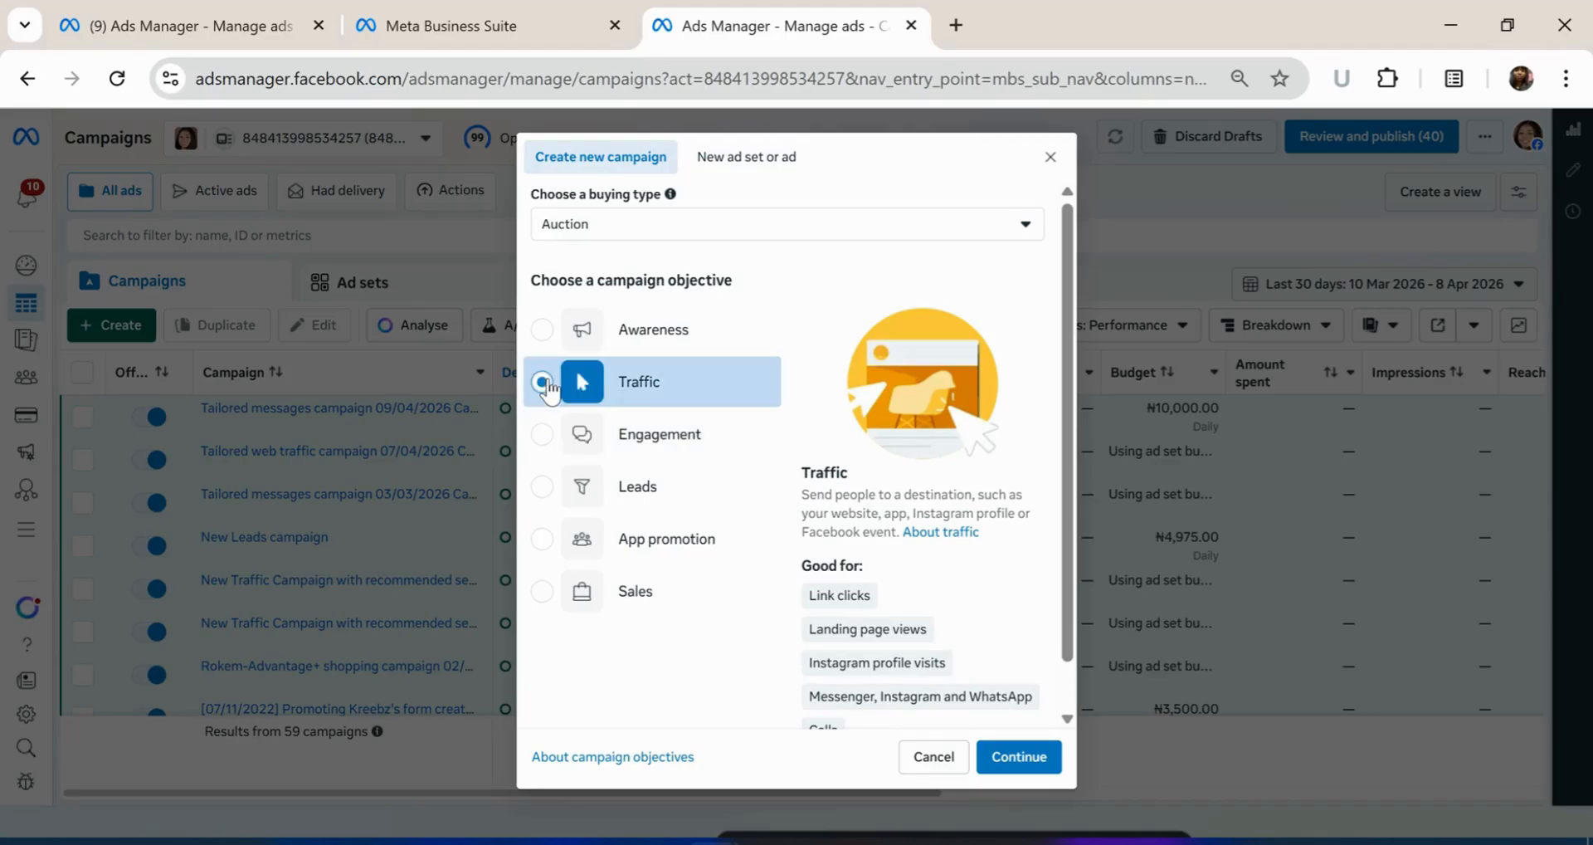
pyautogui.click(542, 434)
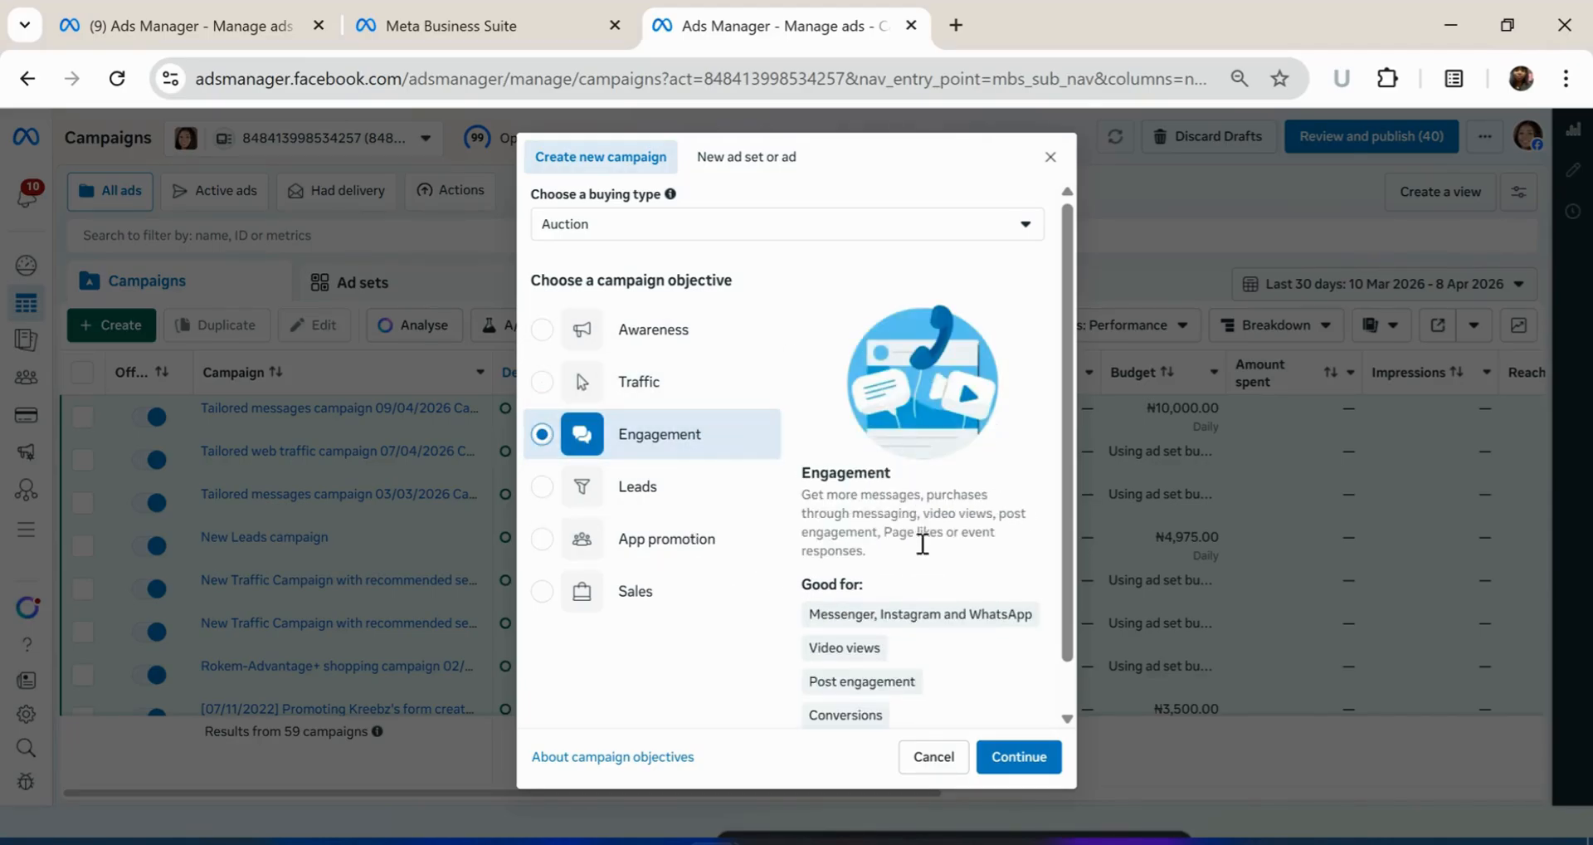
pyautogui.moveTo(1002, 622)
pyautogui.scroll(-1, 954, 676)
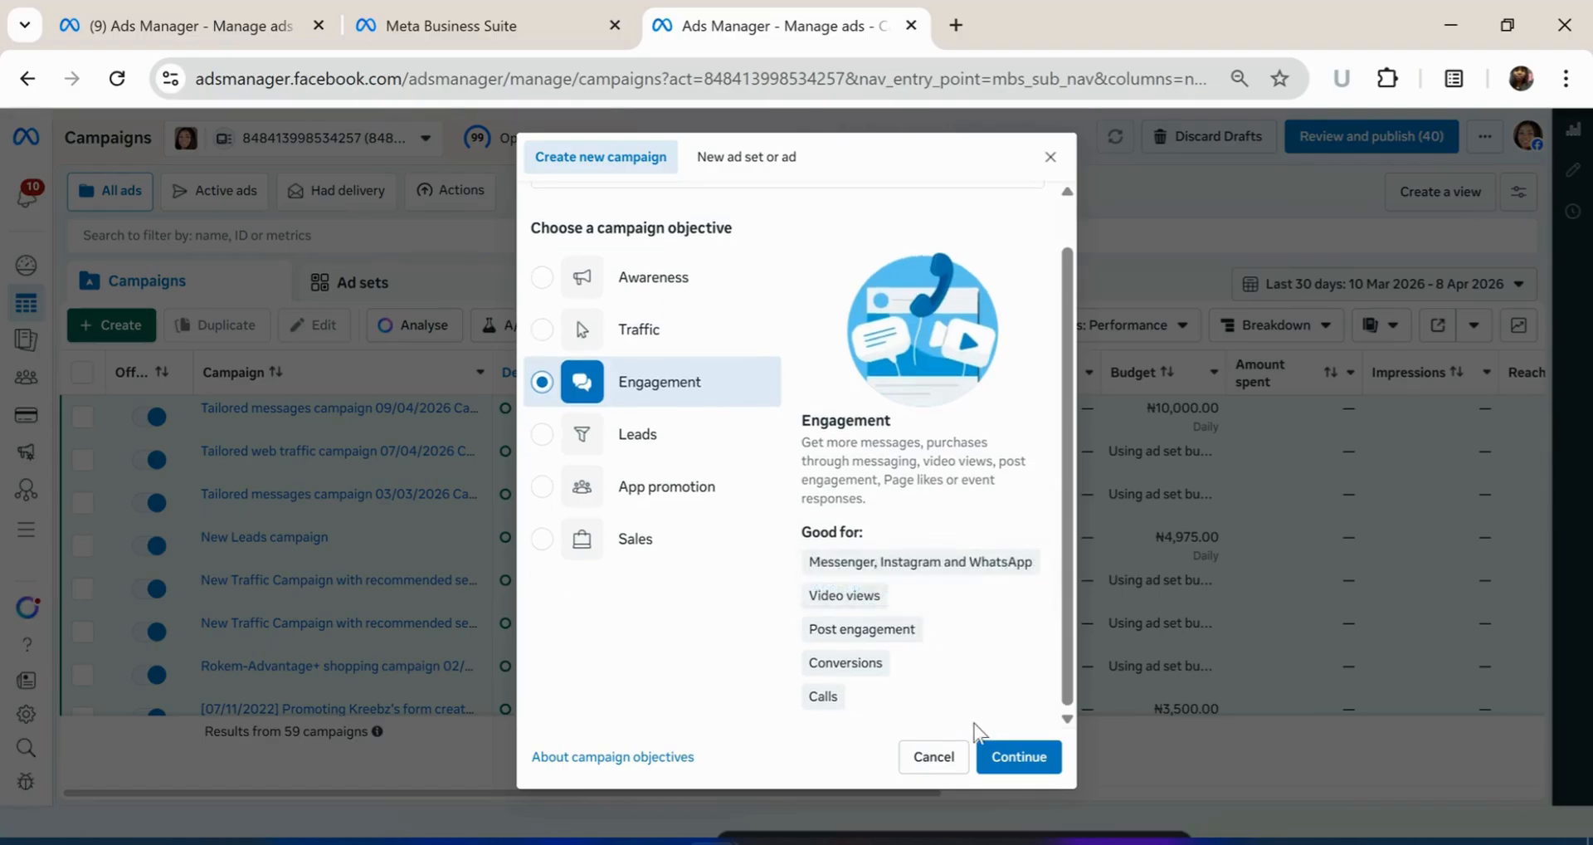
pyautogui.click(1010, 765)
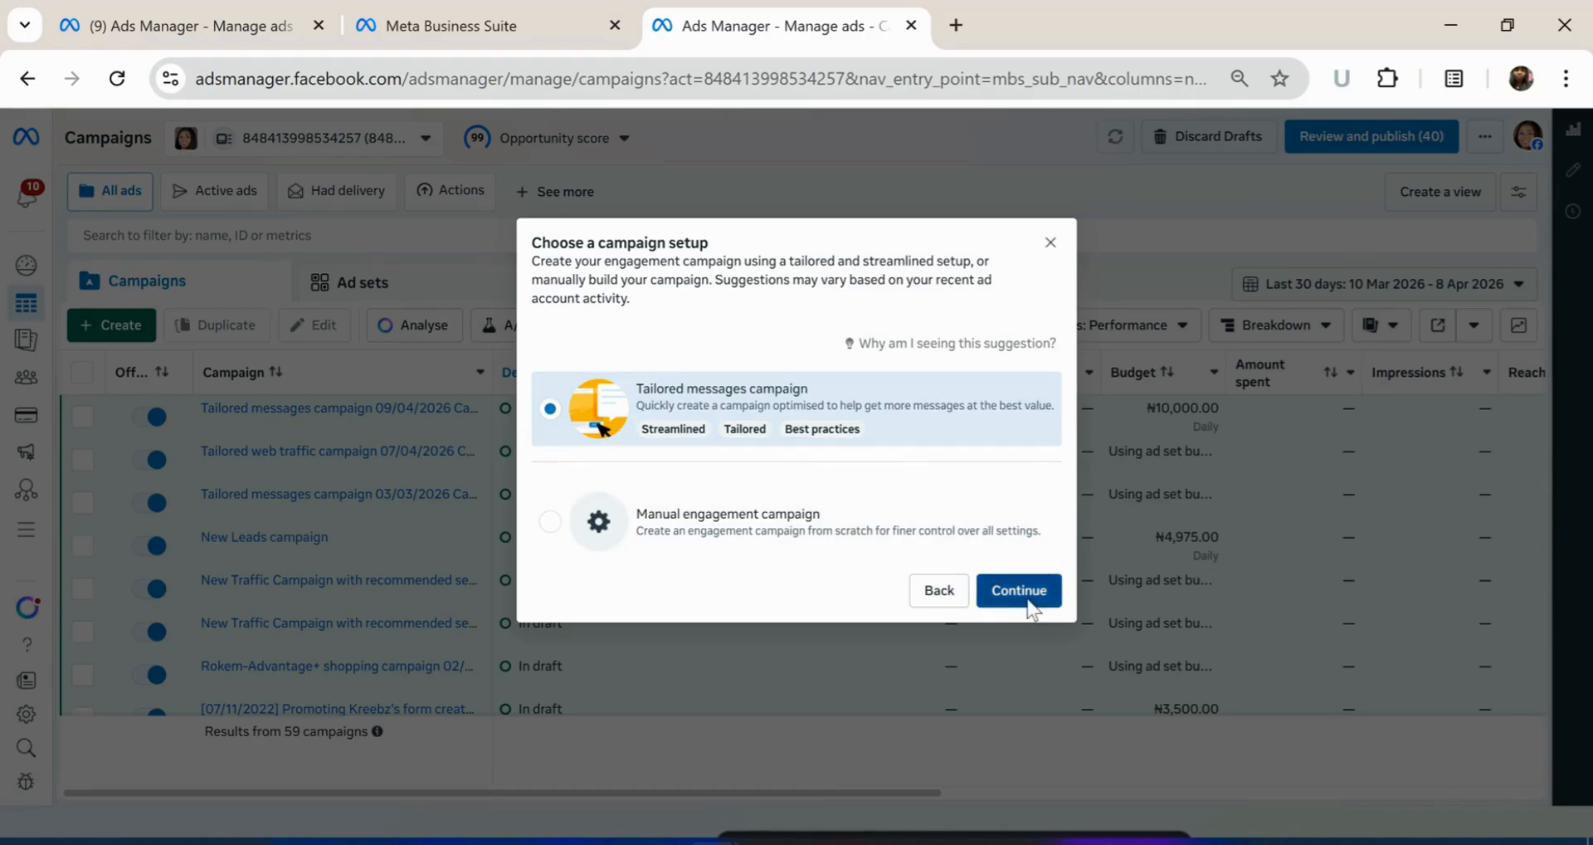
pyautogui.click(1019, 590)
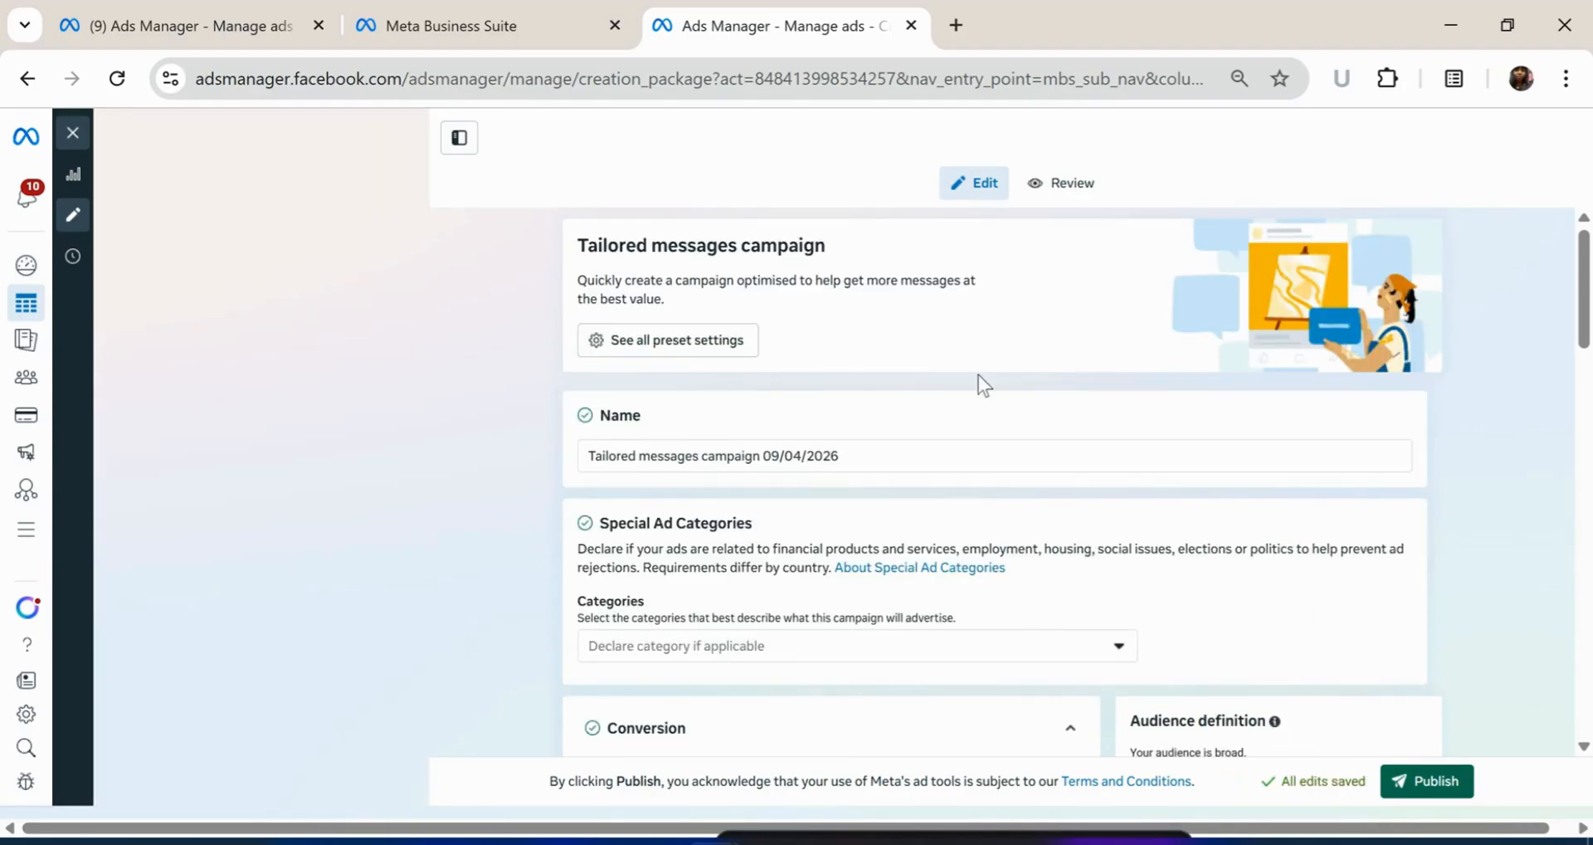
# Change the campaign name to 'Test campaign for course 09/04/2026'
pyautogui.scroll(-1, 770, 394)
pyautogui.scroll(1, 771, 398)
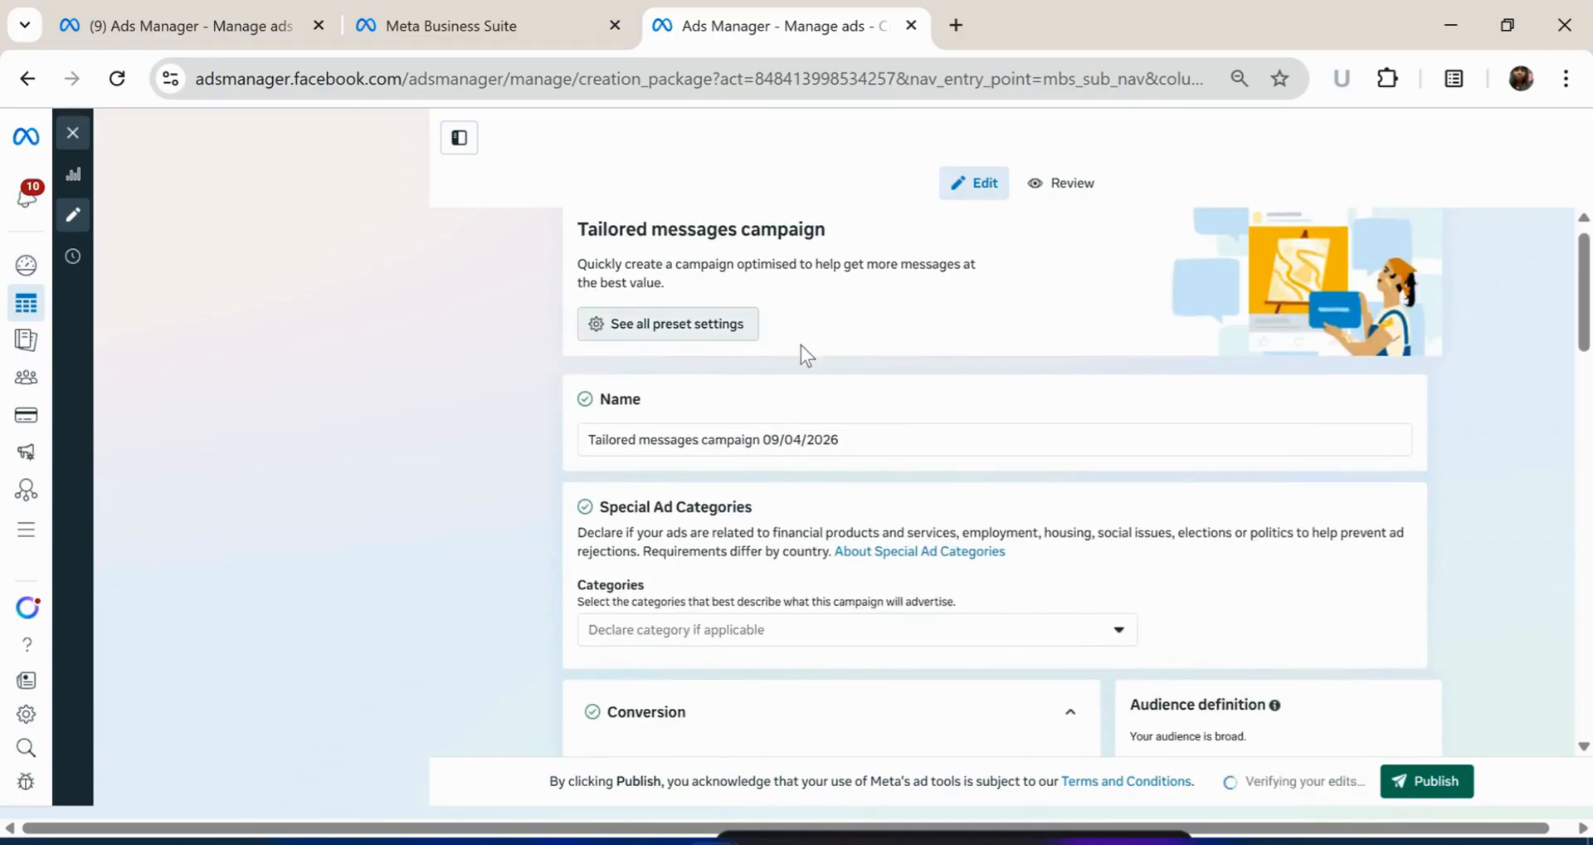
pyautogui.click(873, 441)
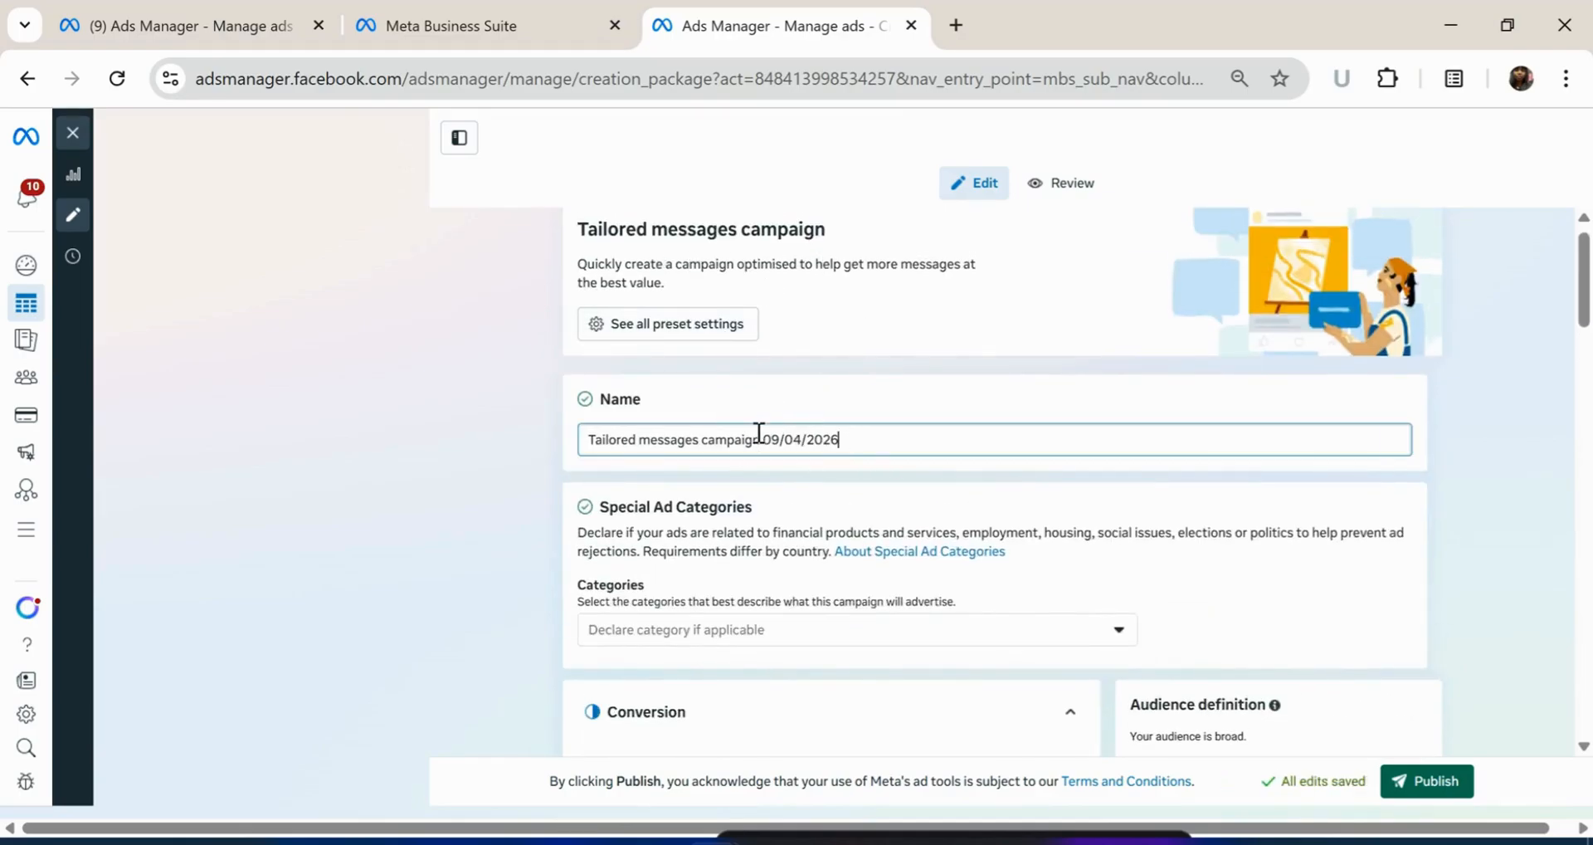
pyautogui.press('BackSpace')
pyautogui.press('BackSpace')
pyautogui.press('BackSpace')
pyautogui.press('BackSpace')
pyautogui.press('BackSpace')
pyautogui.press('BackSpace')
pyautogui.press('BackSpace')
pyautogui.press('BackSpace')
pyautogui.press('BackSpace')
pyautogui.press('BackSpace')
pyautogui.press('BackSpace')
pyautogui.press('BackSpace')
pyautogui.press('BackSpace')
pyautogui.press('BackSpace')
pyautogui.press('BackSpace')
pyautogui.press('BackSpace')
pyautogui.press('BackSpace')
pyautogui.press('BackSpace')
pyautogui.press('BackSpace')
pyautogui.press('BackSpace')
pyautogui.write('Test campai')
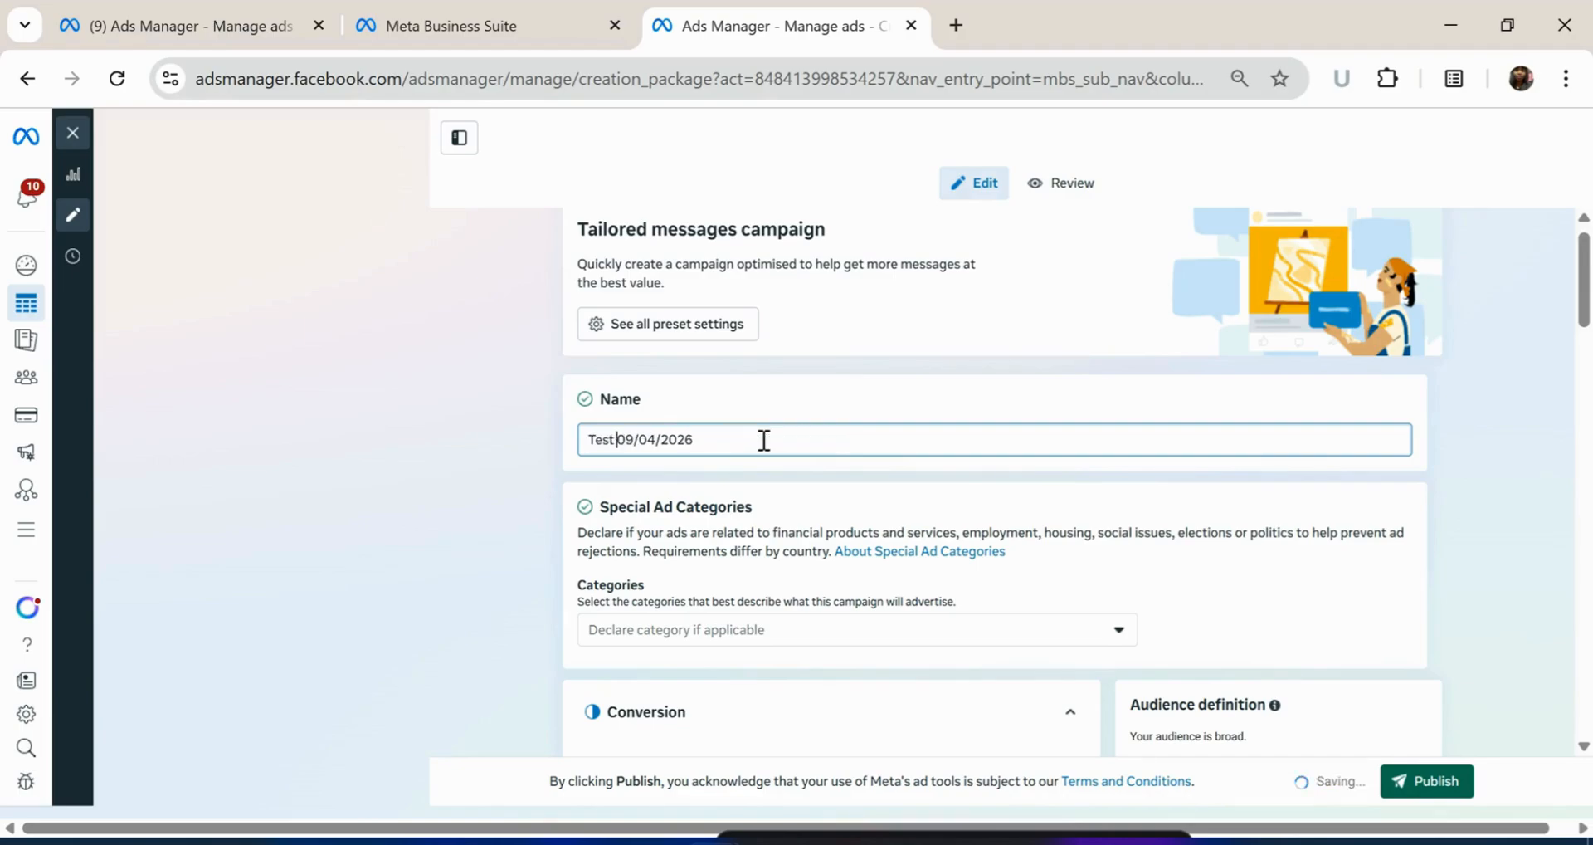
pyautogui.write('gn for T')
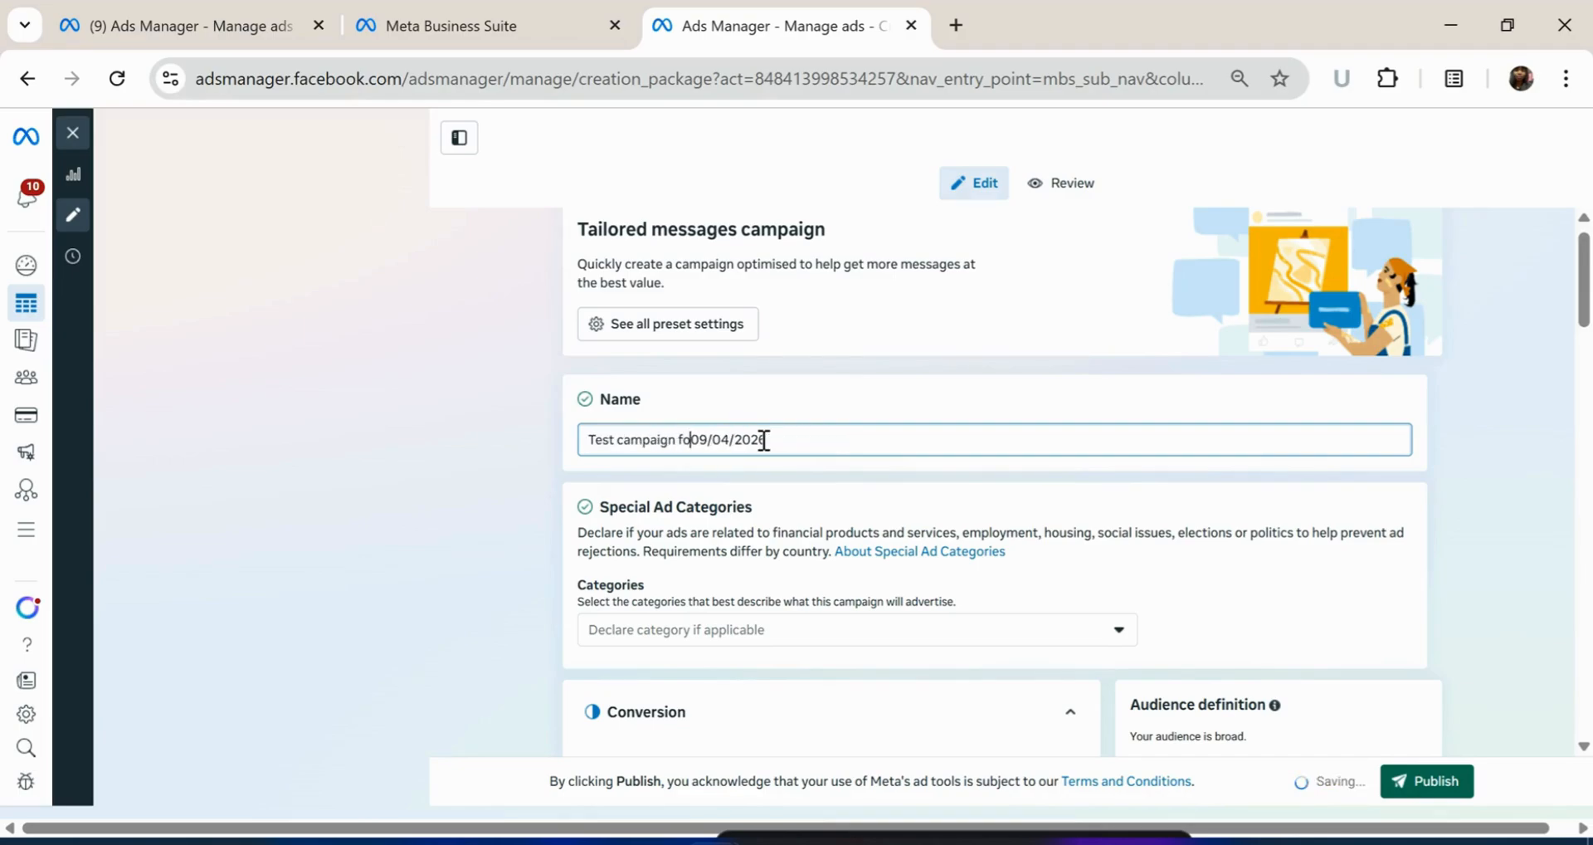
pyautogui.press('BackSpace')
pyautogui.write('course')
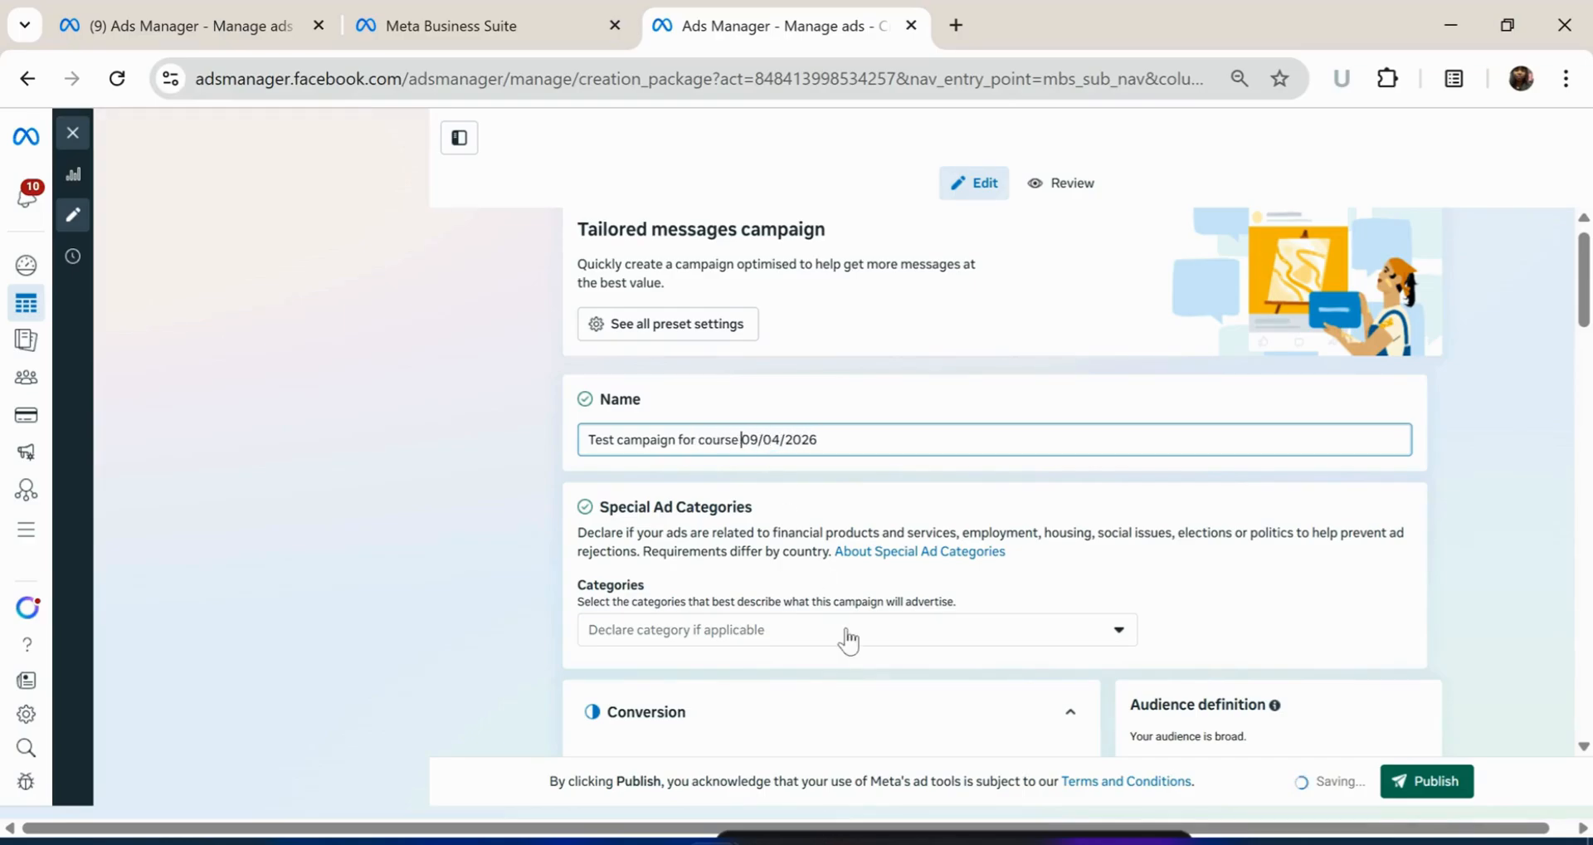
# Scroll through the campaign form to review its settings, including the ₦3,980.00 daily budget
pyautogui.scroll(-1, 845, 585)
pyautogui.scroll(-5, 844, 584)
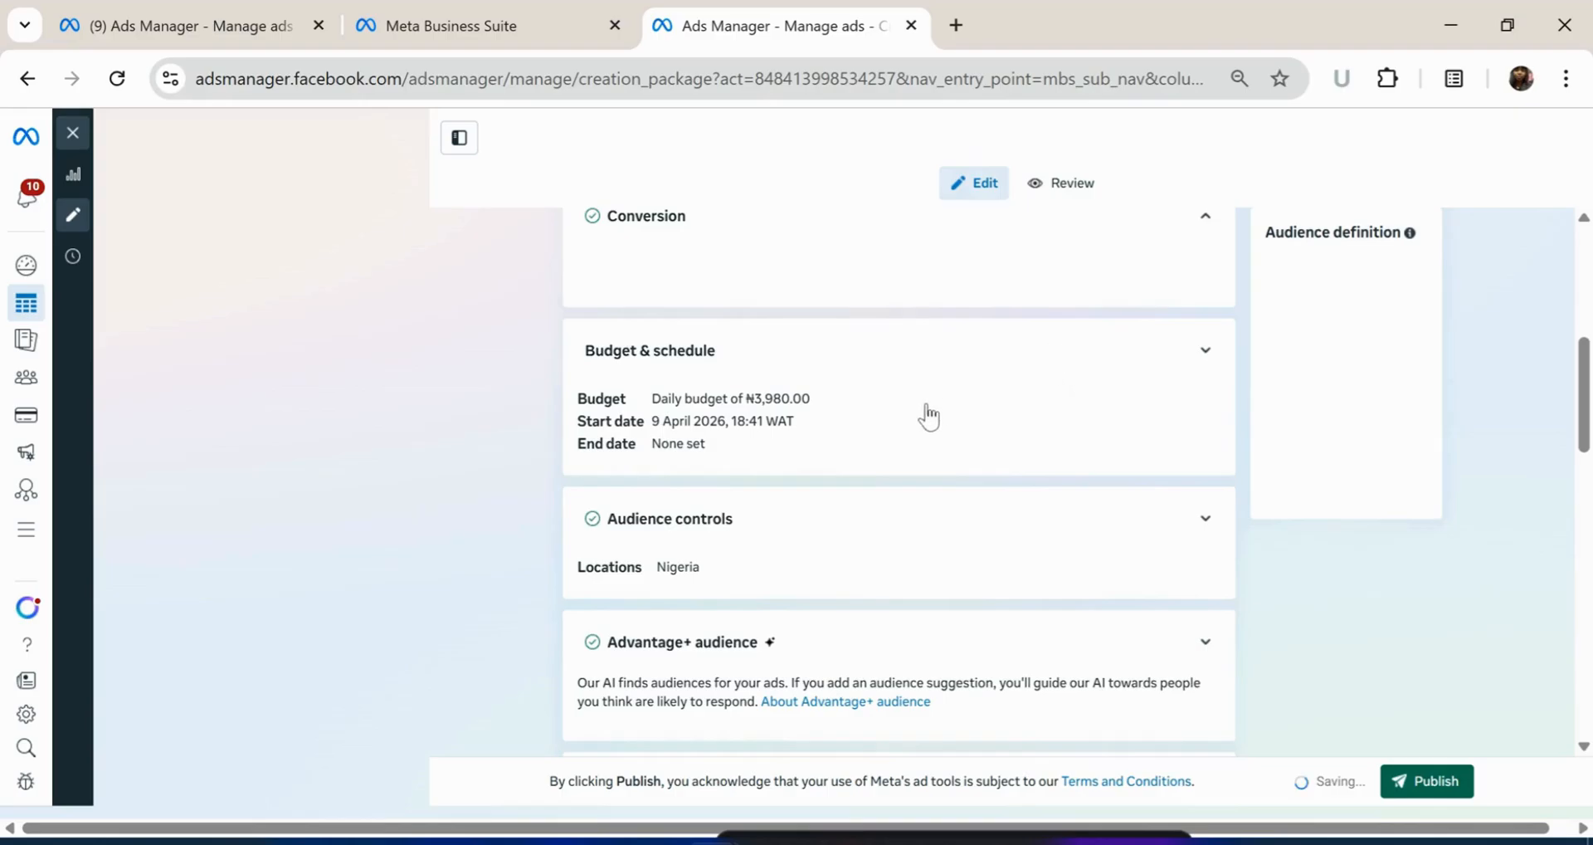
pyautogui.scroll(3, 928, 407)
pyautogui.scroll(3, 928, 411)
pyautogui.scroll(-5, 928, 452)
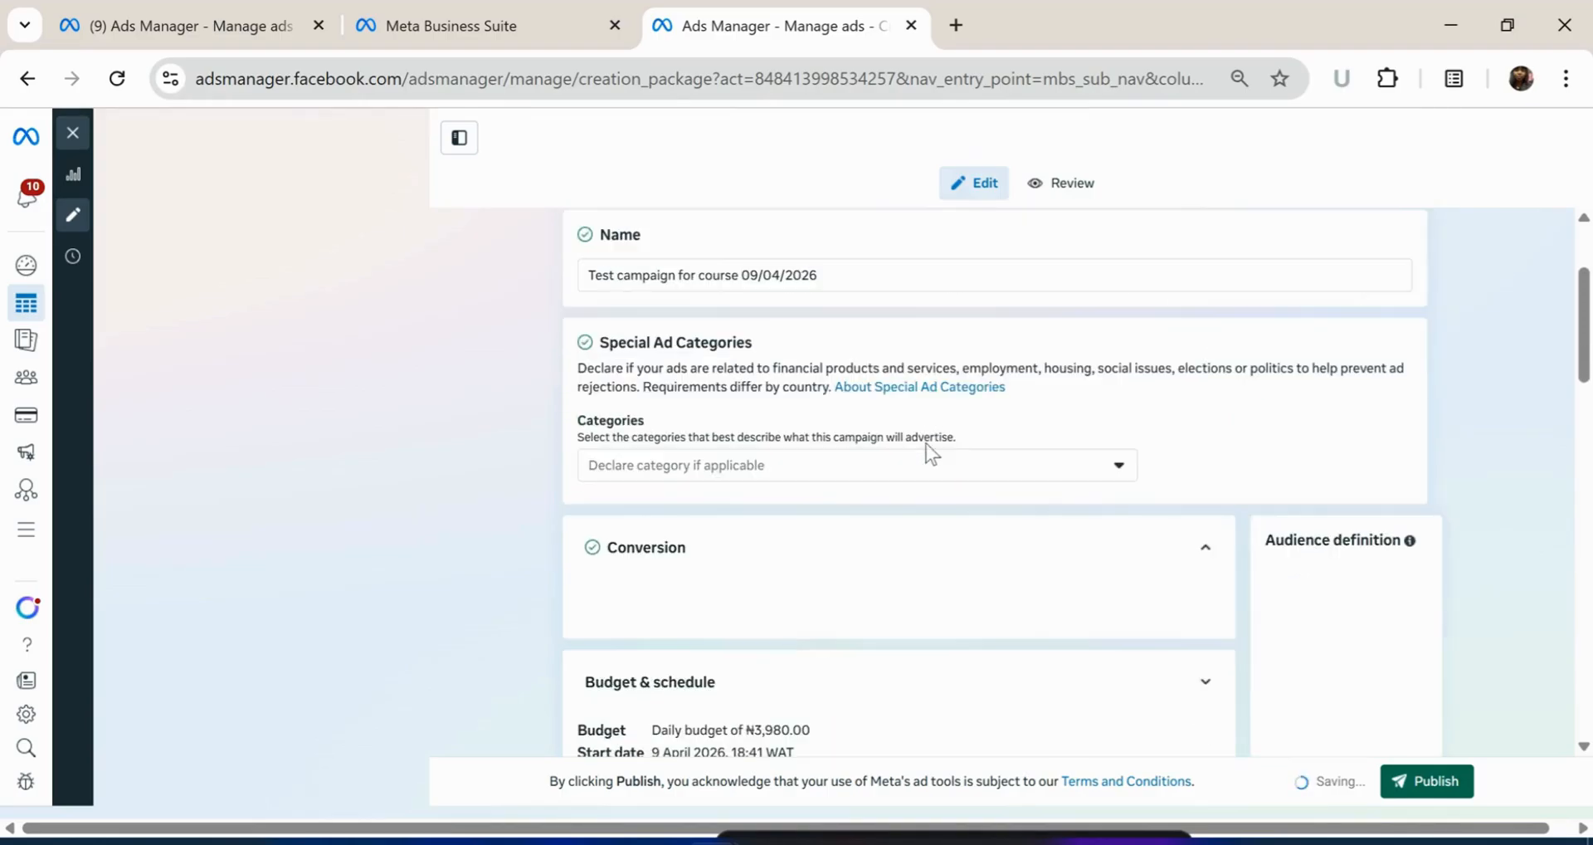
pyautogui.scroll(-15, 931, 498)
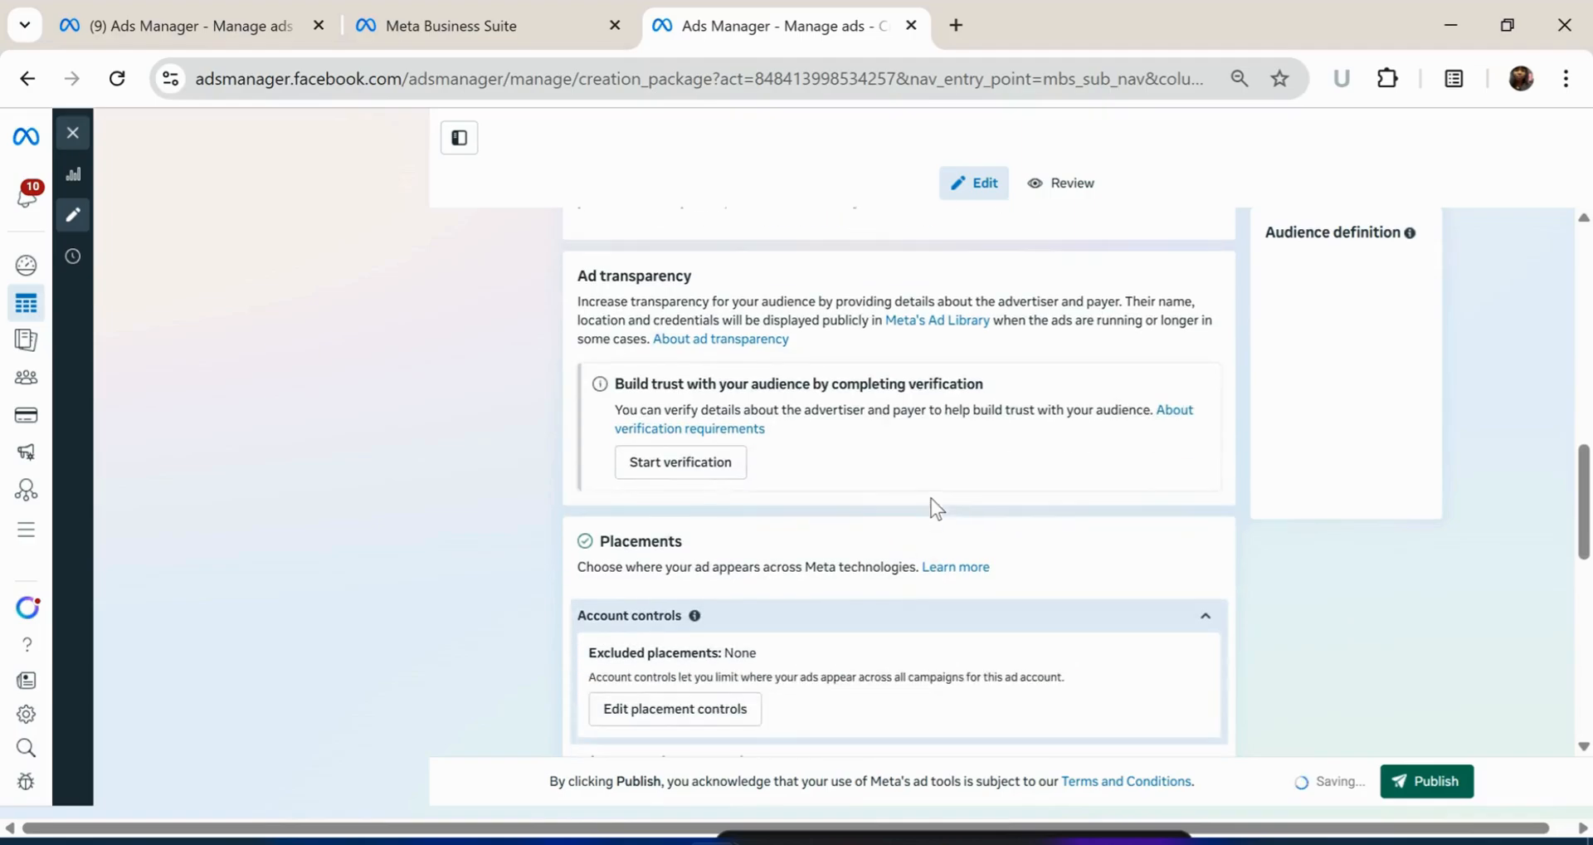
pyautogui.scroll(15, 931, 498)
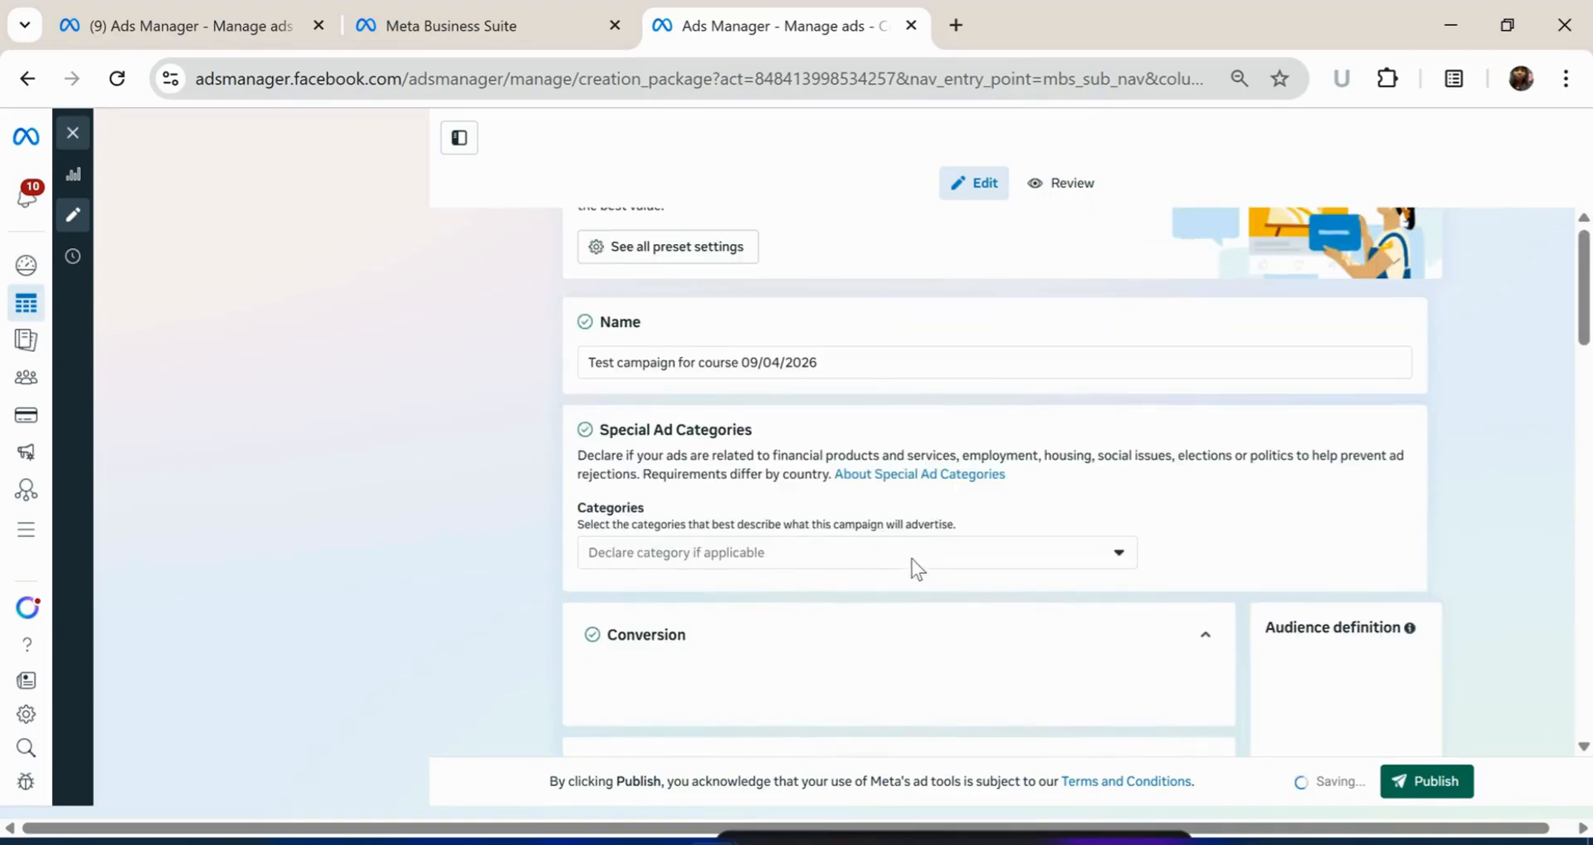
pyautogui.scroll(-4, 912, 570)
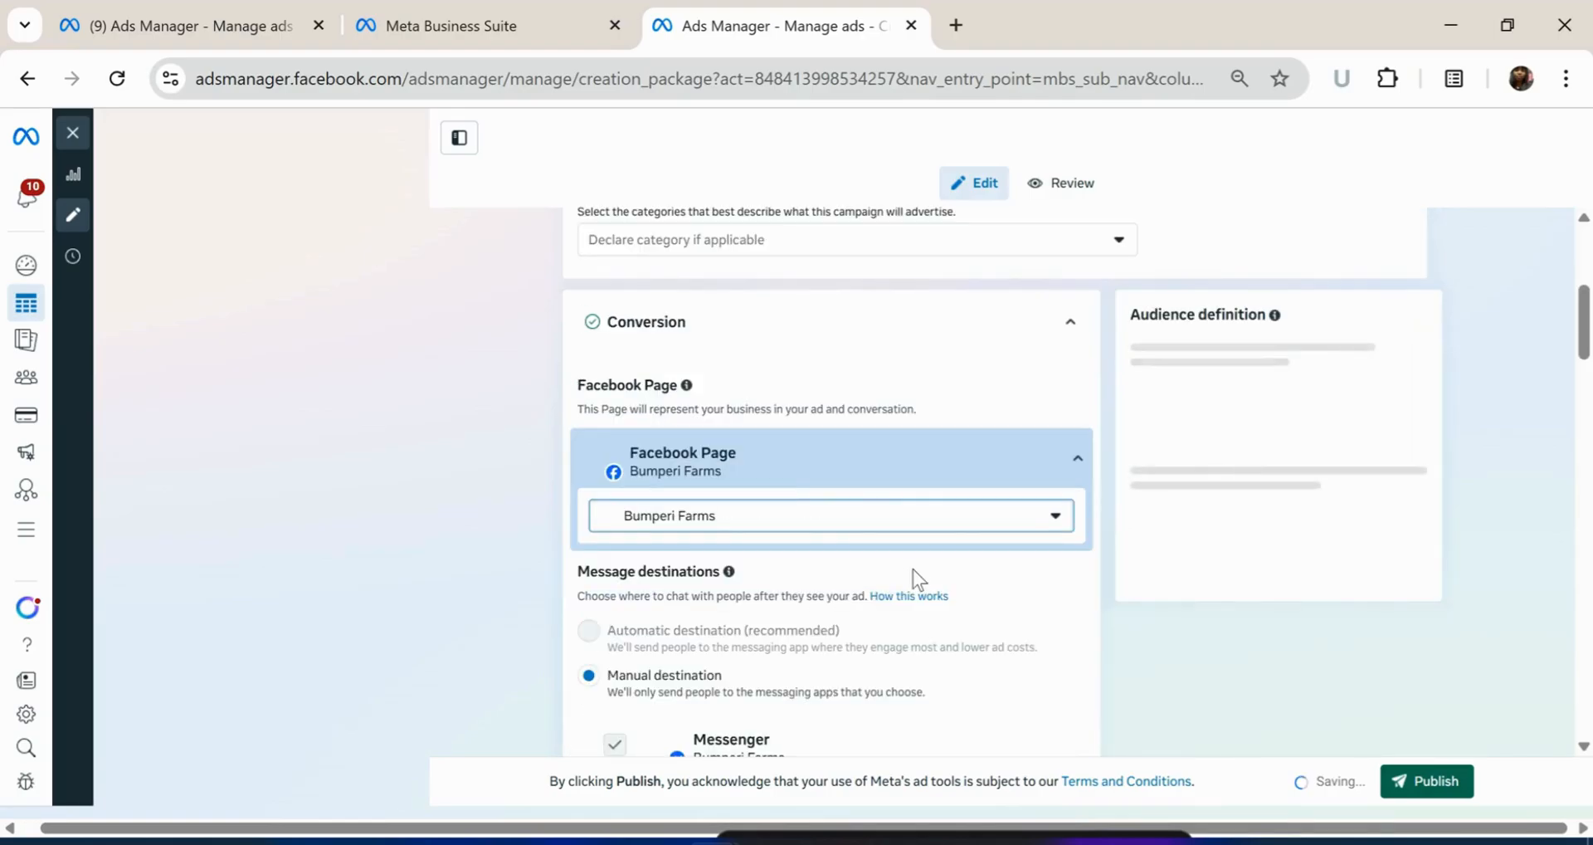
# Pick Gallery Afrik as the Facebook Page, use Manual destination, and uncheck Messenger and Instagram
pyautogui.click(1038, 516)
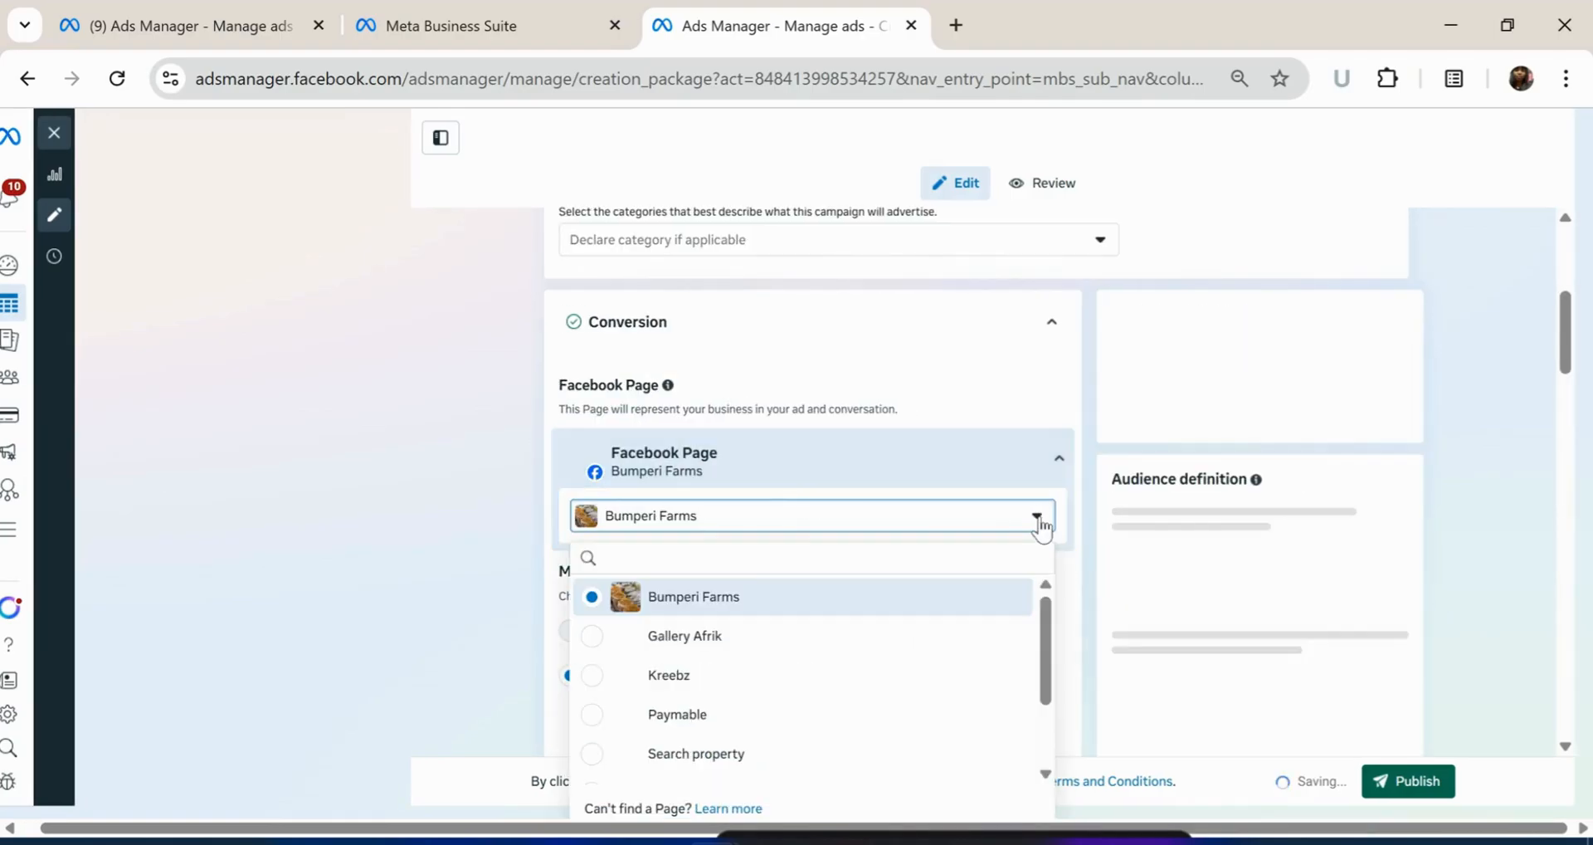
pyautogui.click(782, 651)
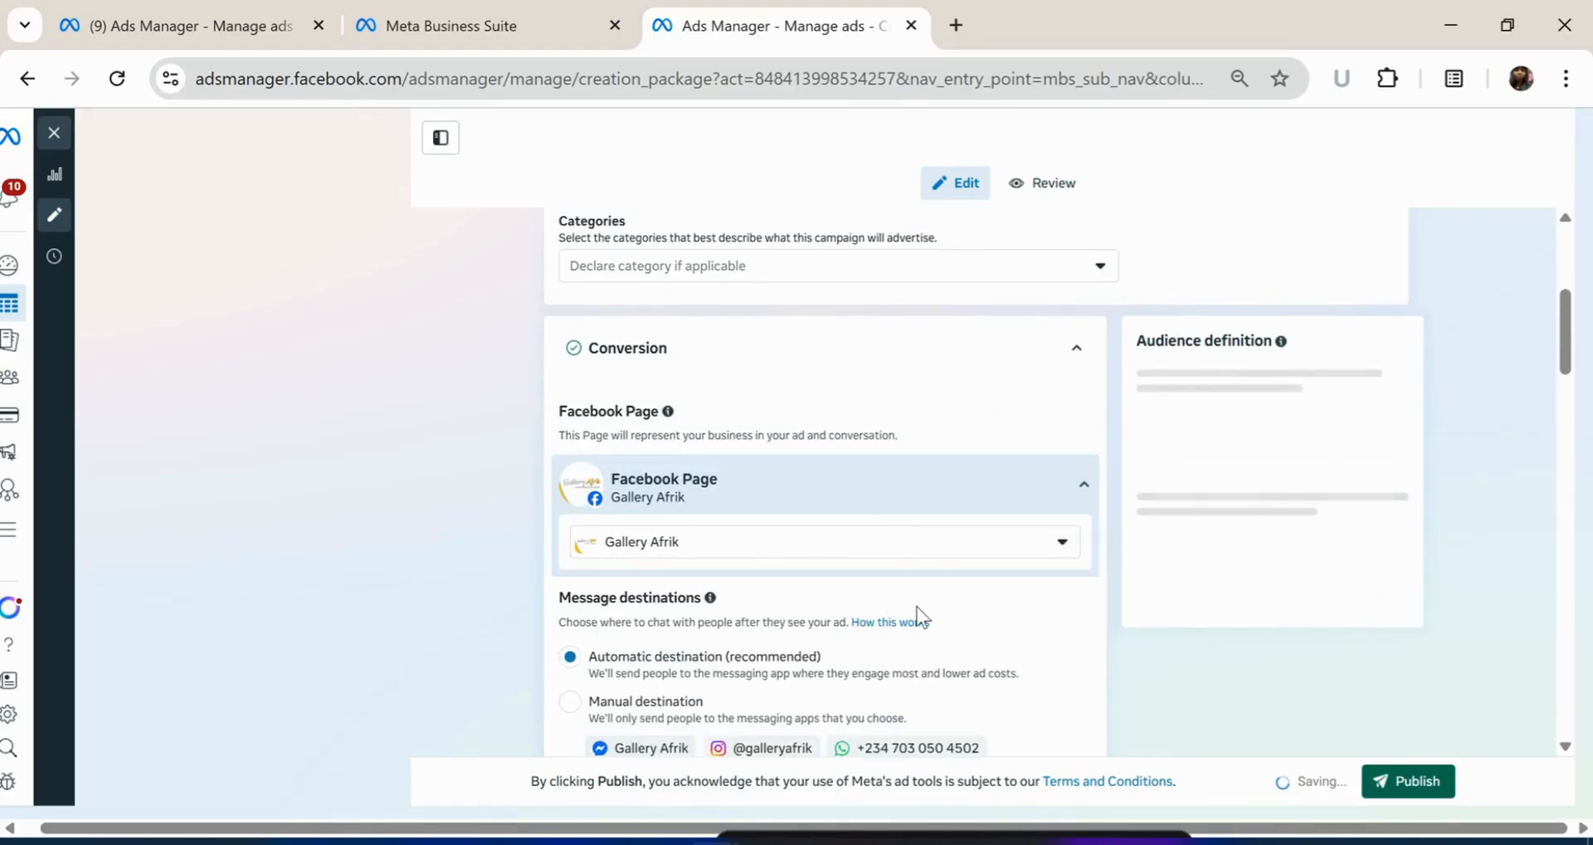
pyautogui.scroll(-1, 918, 605)
pyautogui.scroll(-2, 918, 606)
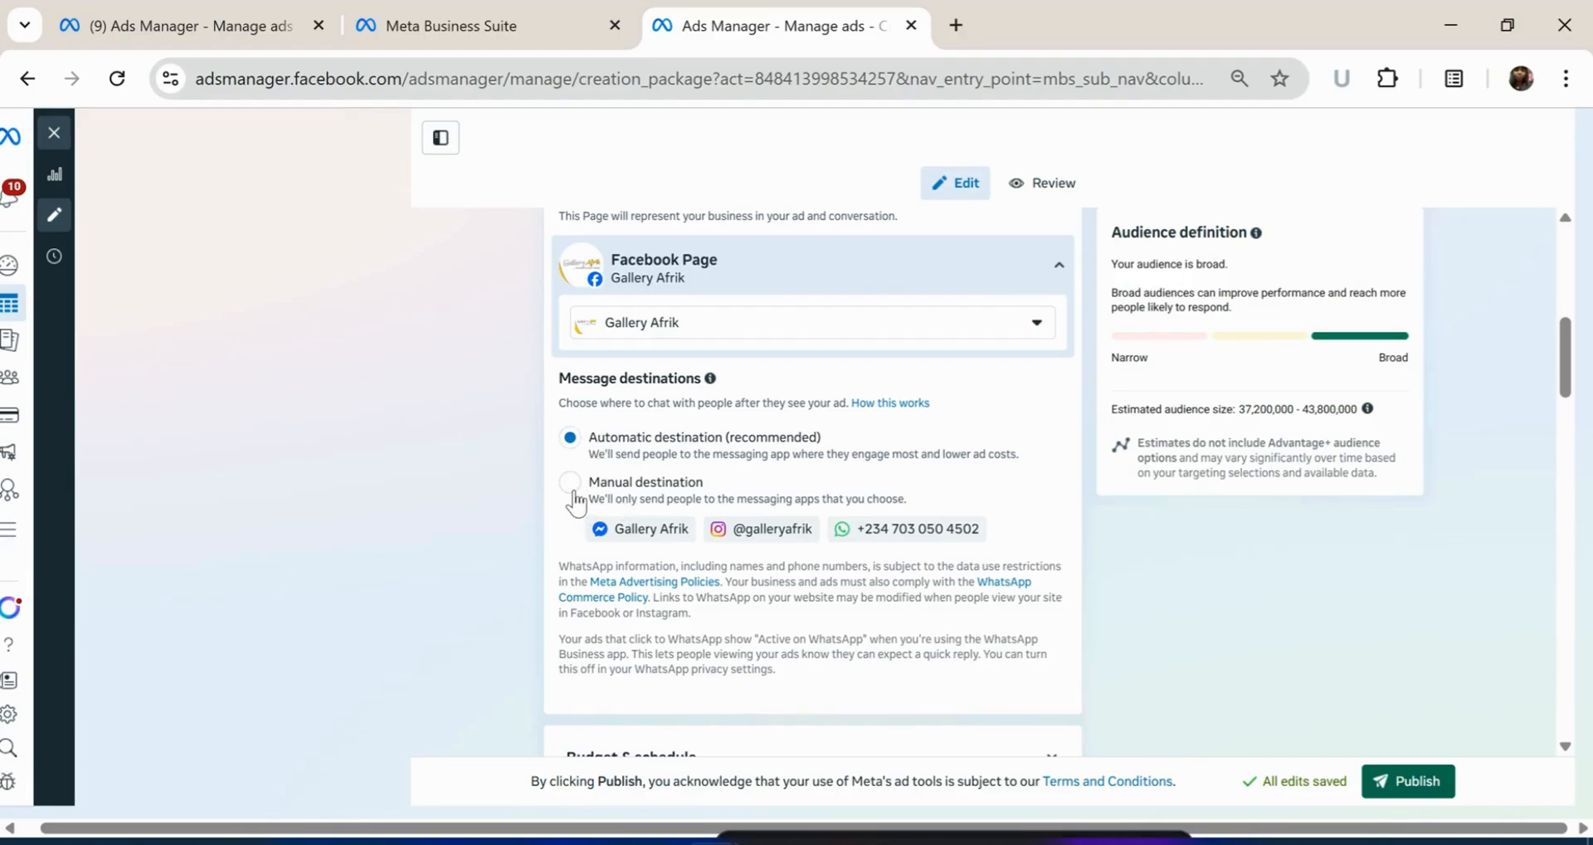
pyautogui.click(572, 496)
pyautogui.scroll(-1, 587, 473)
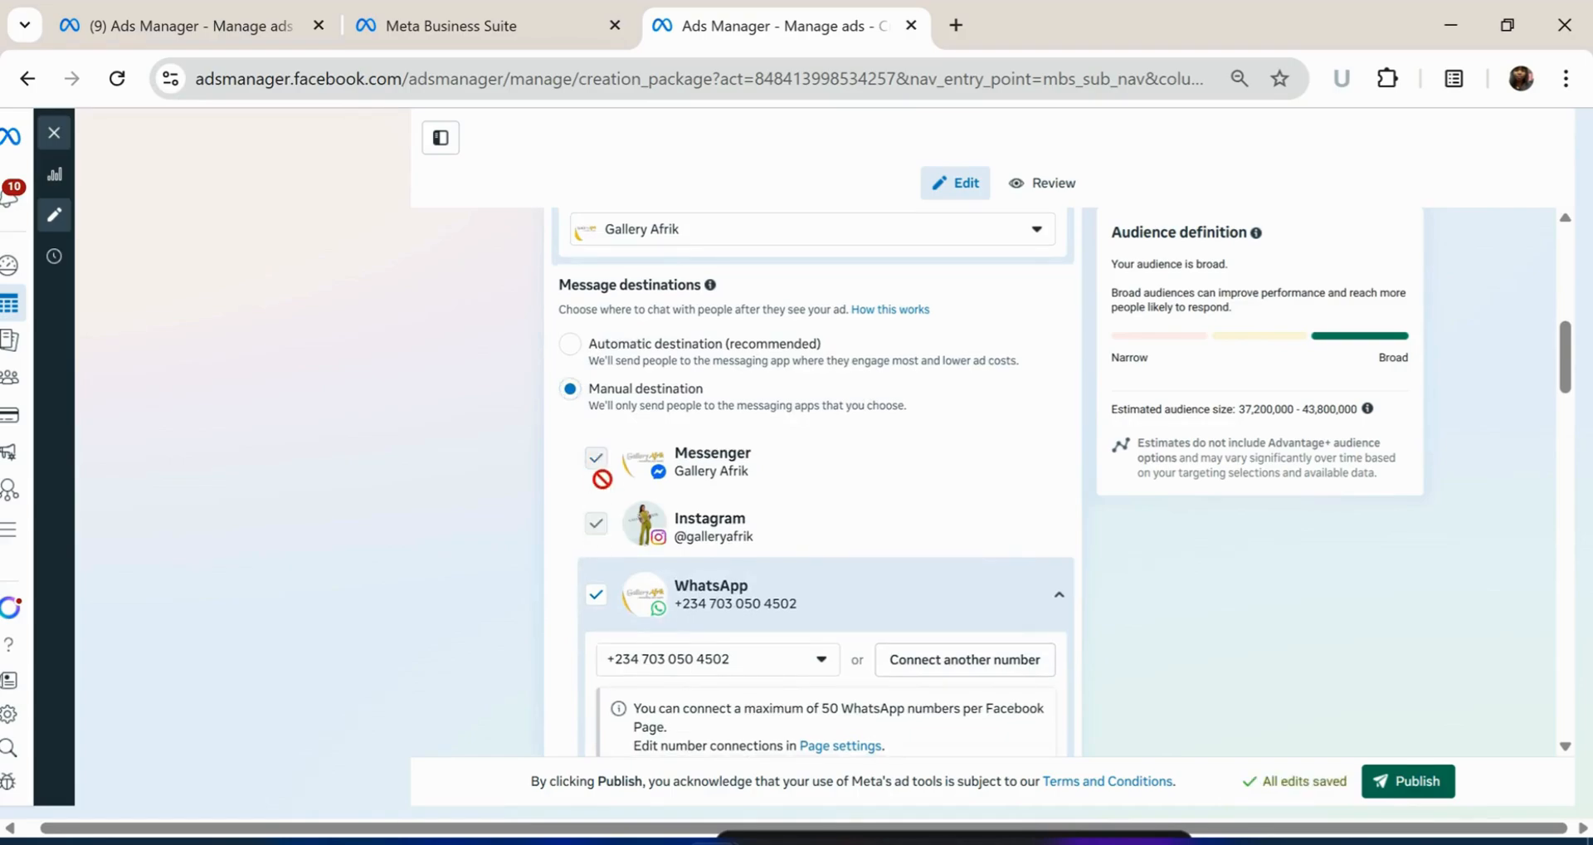
pyautogui.click(590, 448)
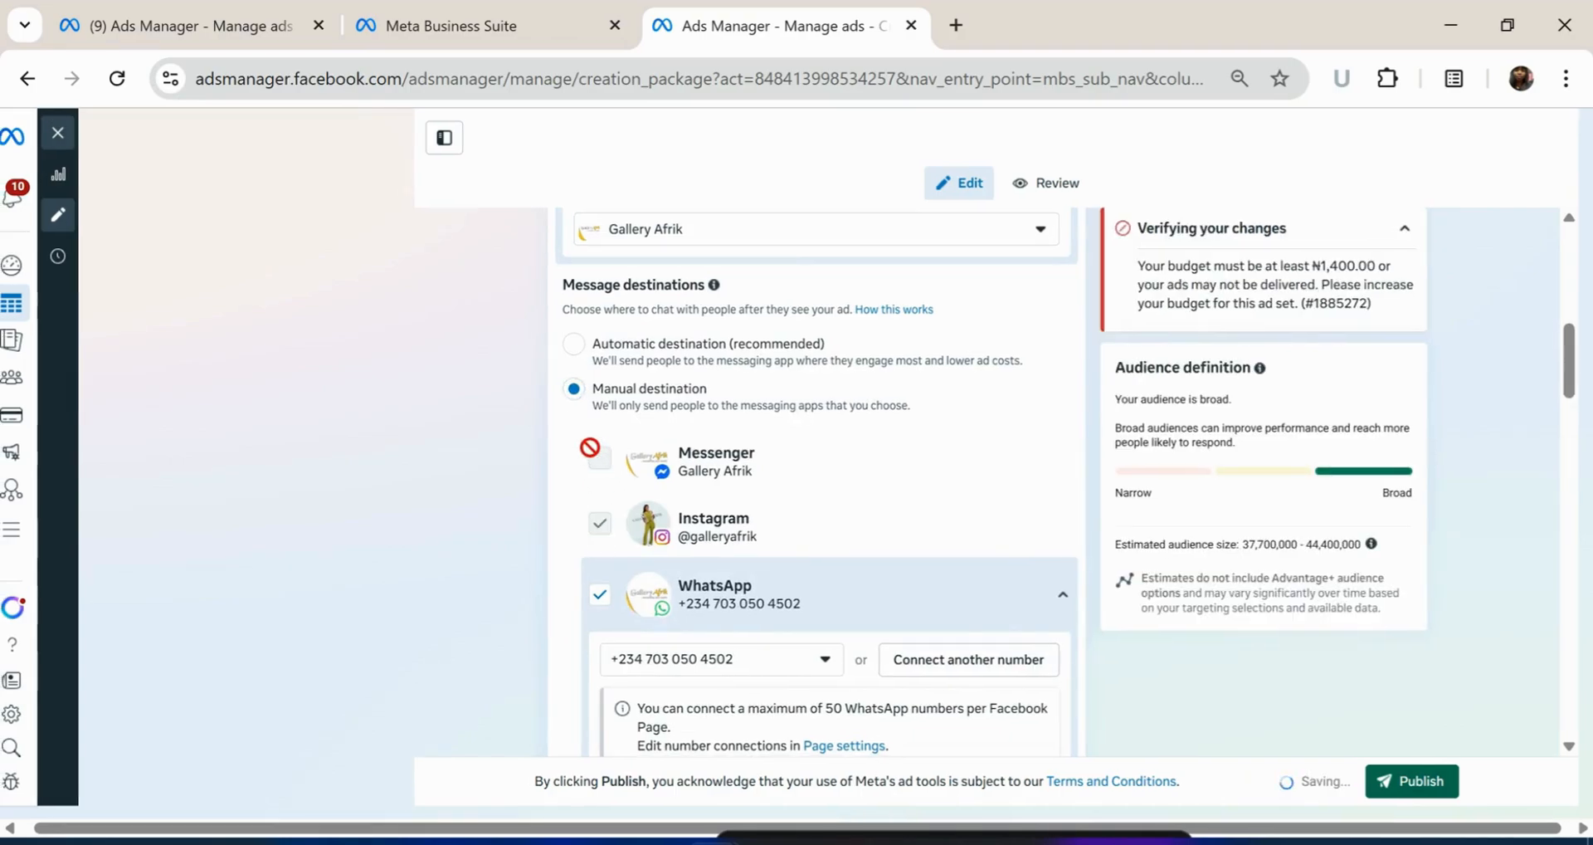
pyautogui.click(603, 524)
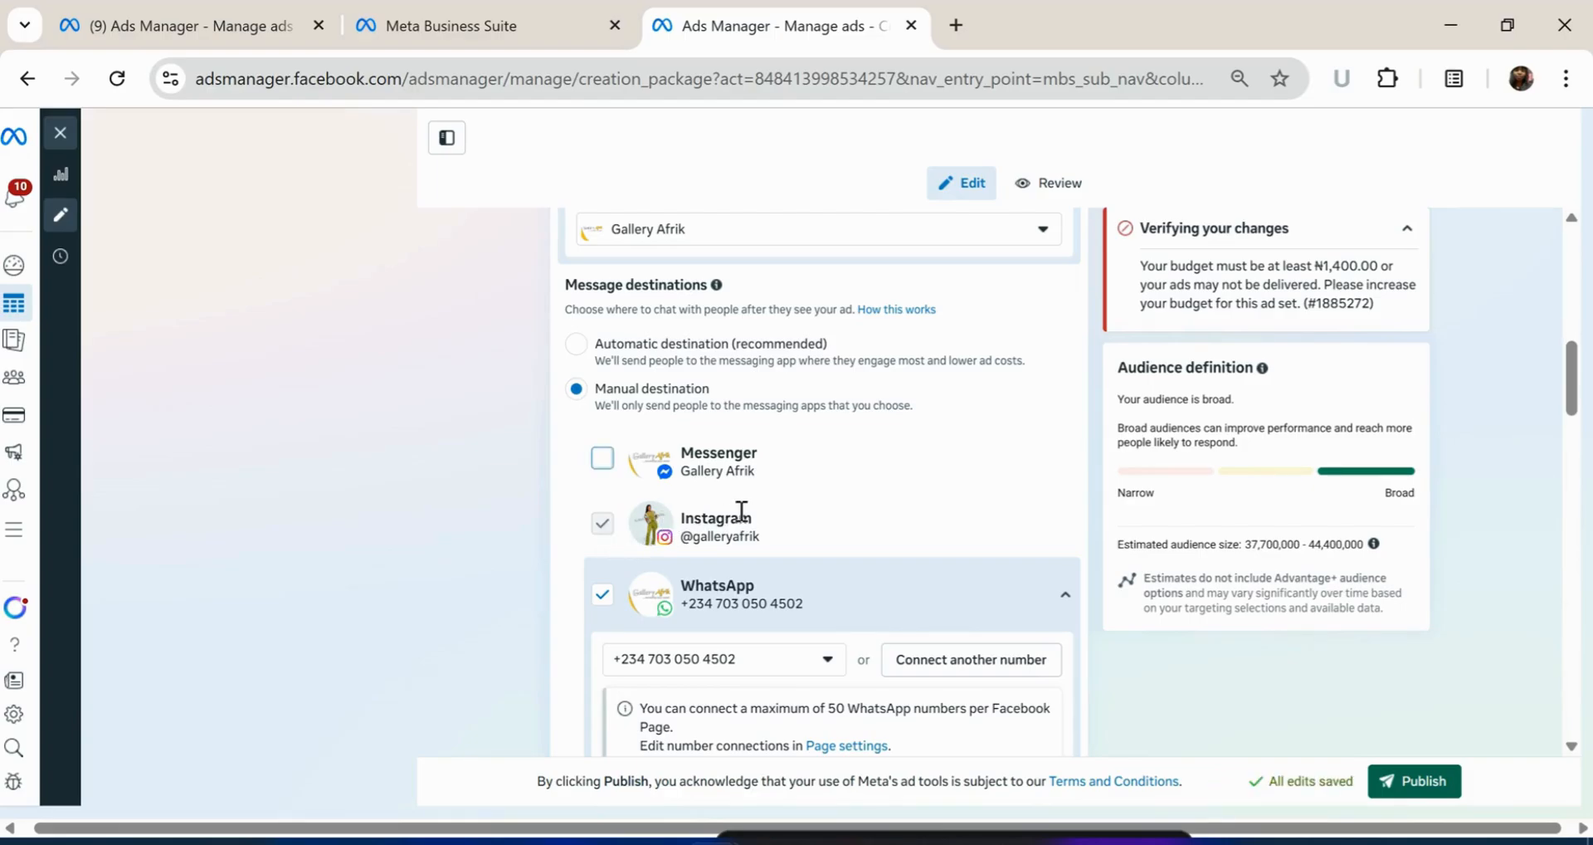
# Expand the Advantage+ audience options in the ad set
pyautogui.scroll(-3, 741, 511)
pyautogui.scroll(-5, 794, 568)
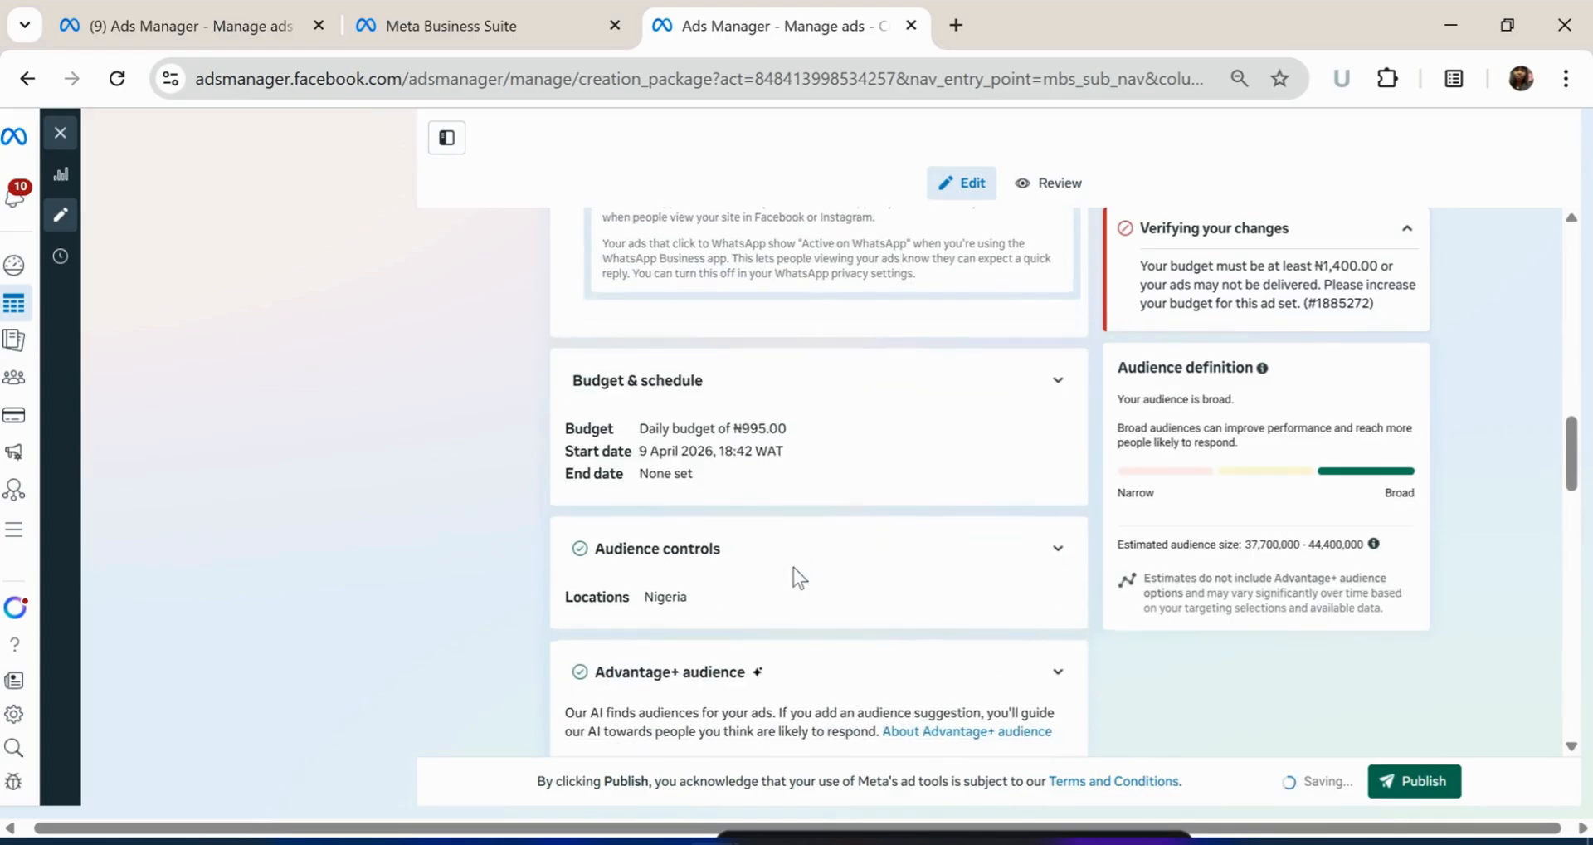
pyautogui.scroll(-3, 785, 556)
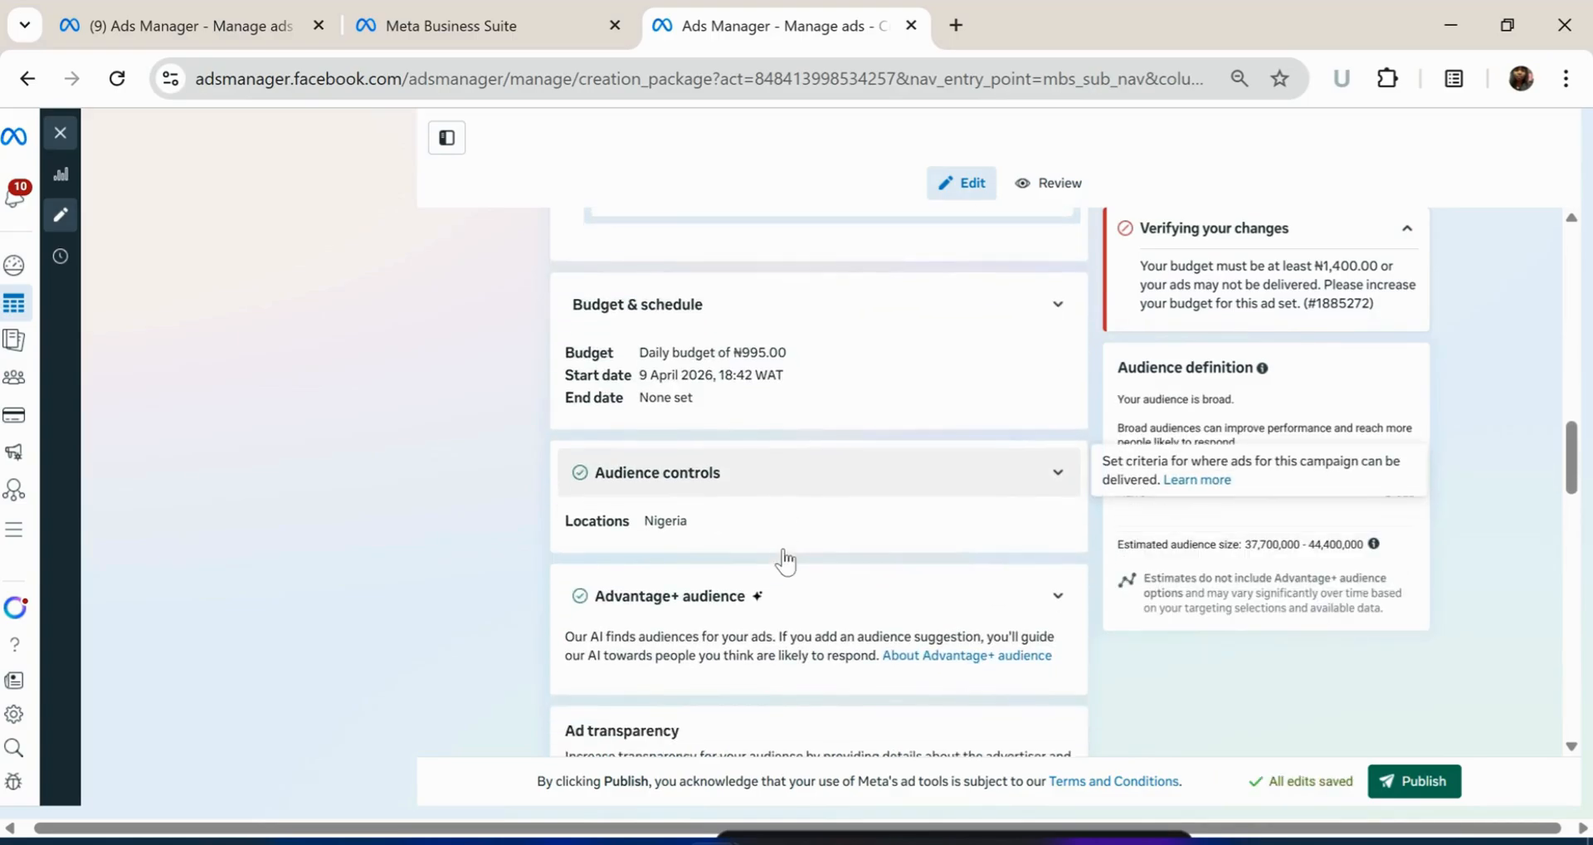
pyautogui.scroll(-2, 865, 430)
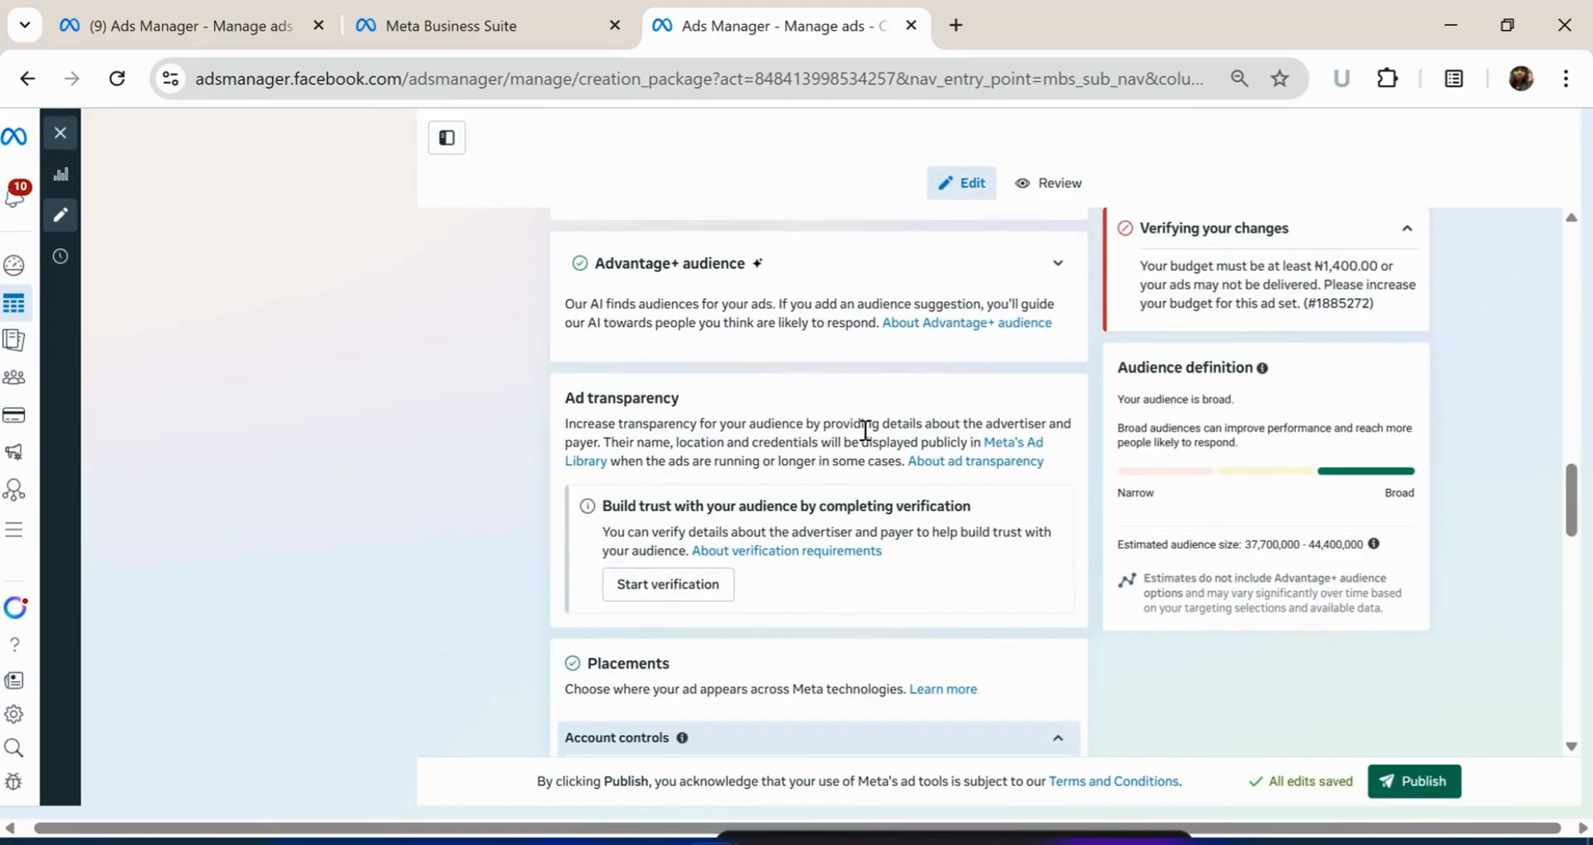
pyautogui.scroll(-1, 933, 451)
pyautogui.scroll(2, 933, 451)
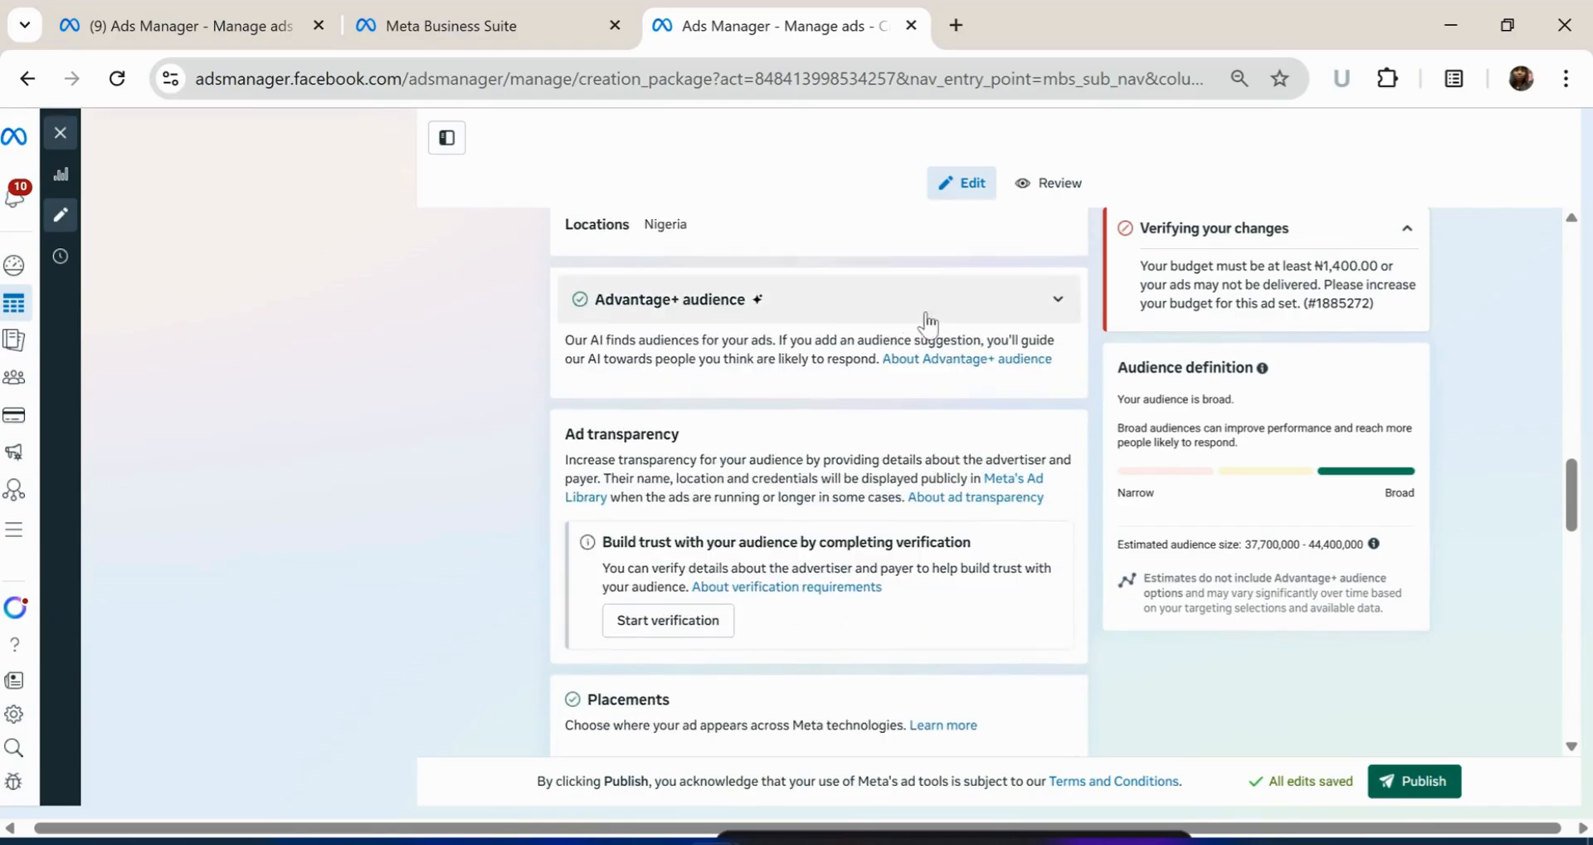
pyautogui.click(1058, 300)
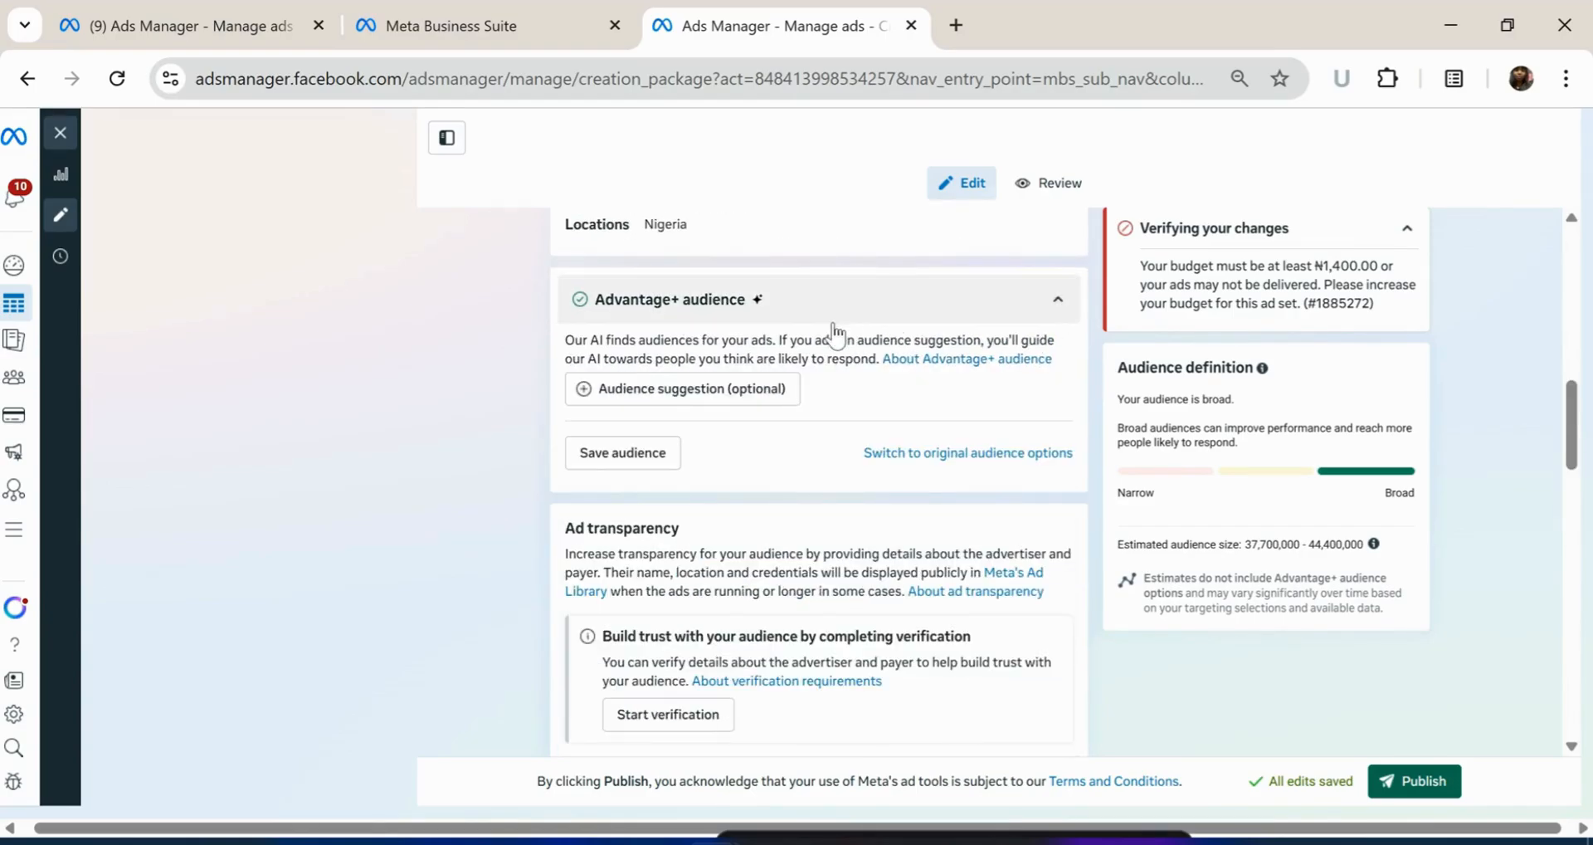
# Open the Set up creative dropdown in the Ad creative section
pyautogui.scroll(-5, 750, 460)
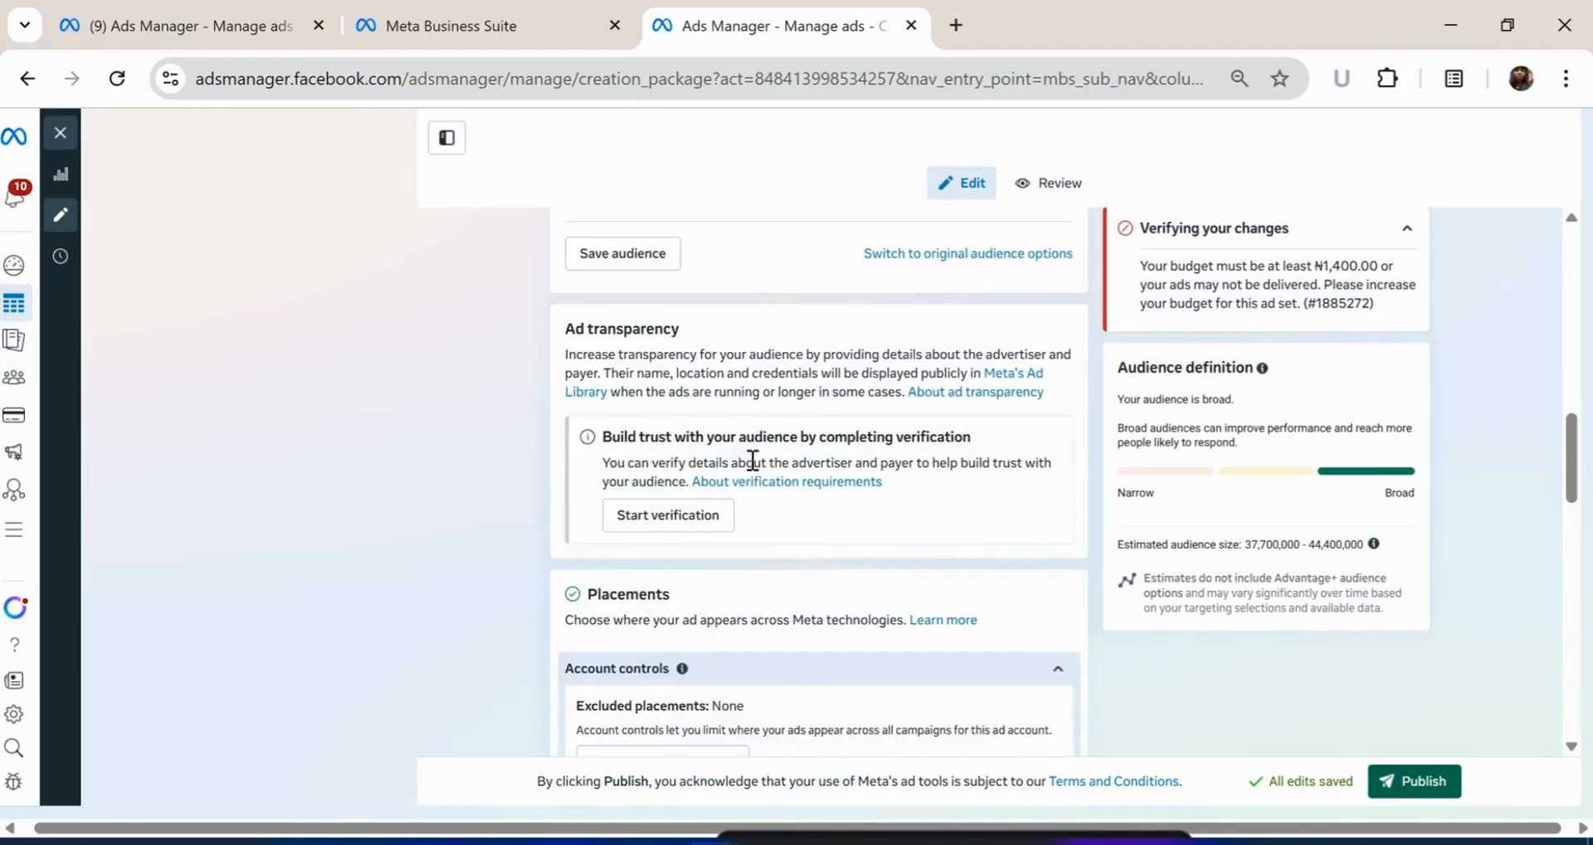
pyautogui.scroll(-6, 750, 459)
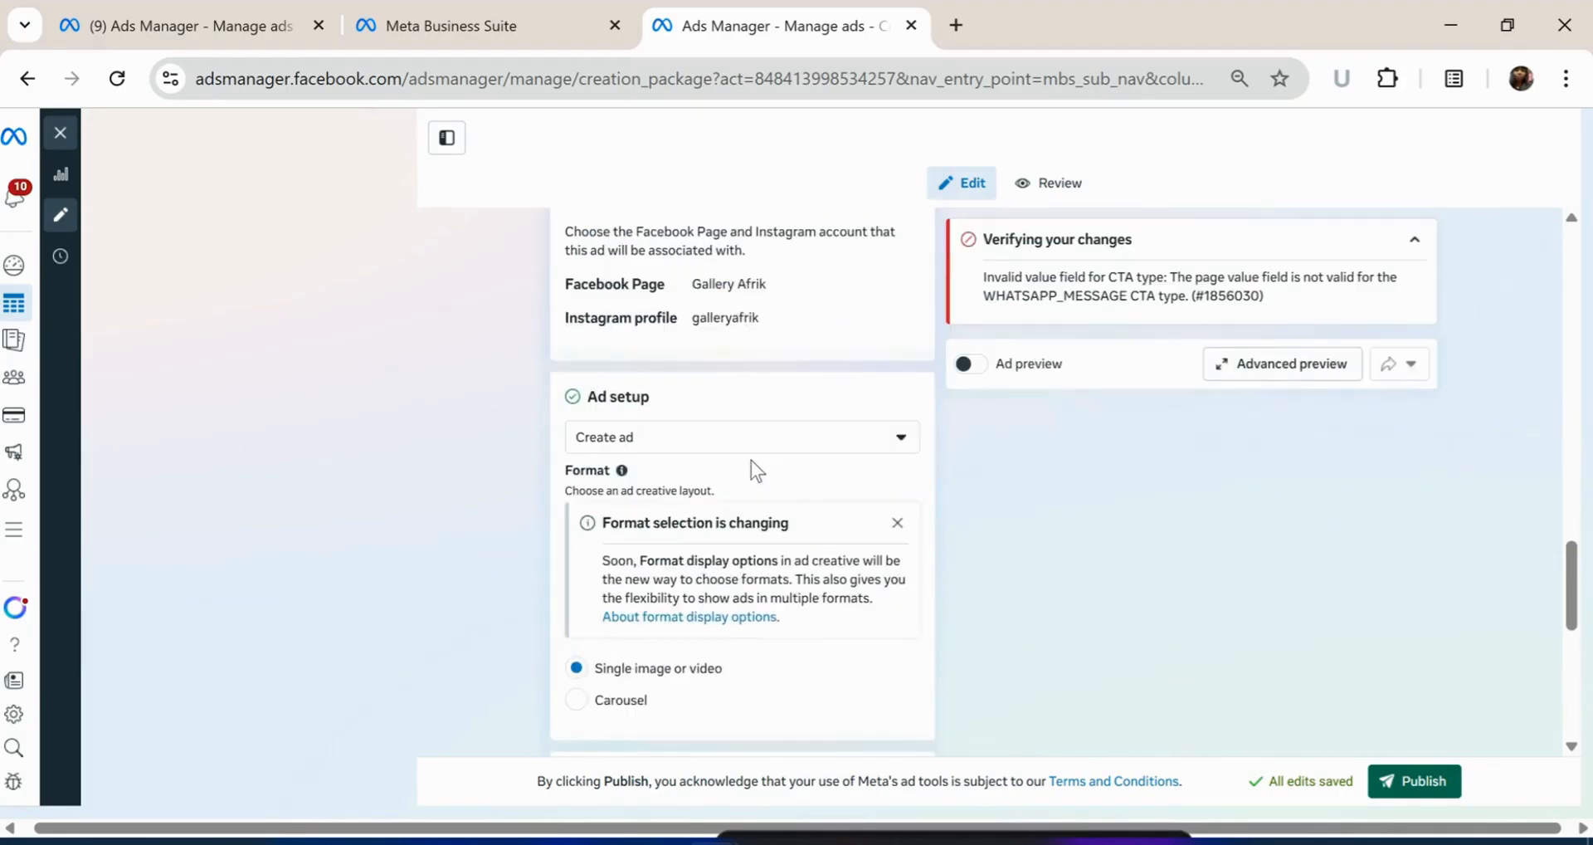
pyautogui.scroll(-1, 750, 460)
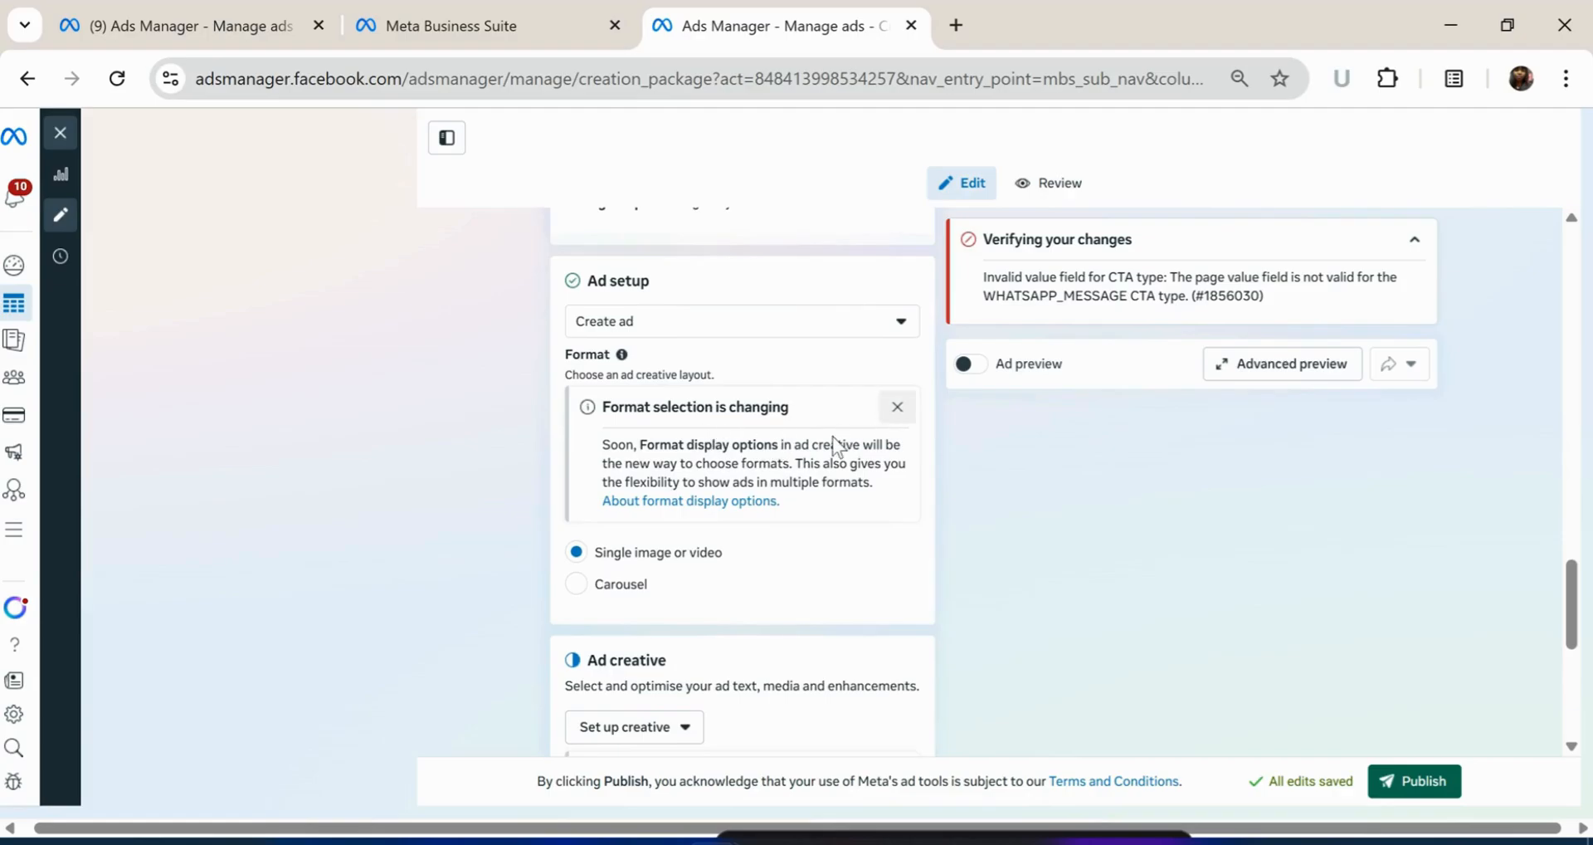
pyautogui.scroll(-5, 726, 594)
pyautogui.scroll(2, 725, 587)
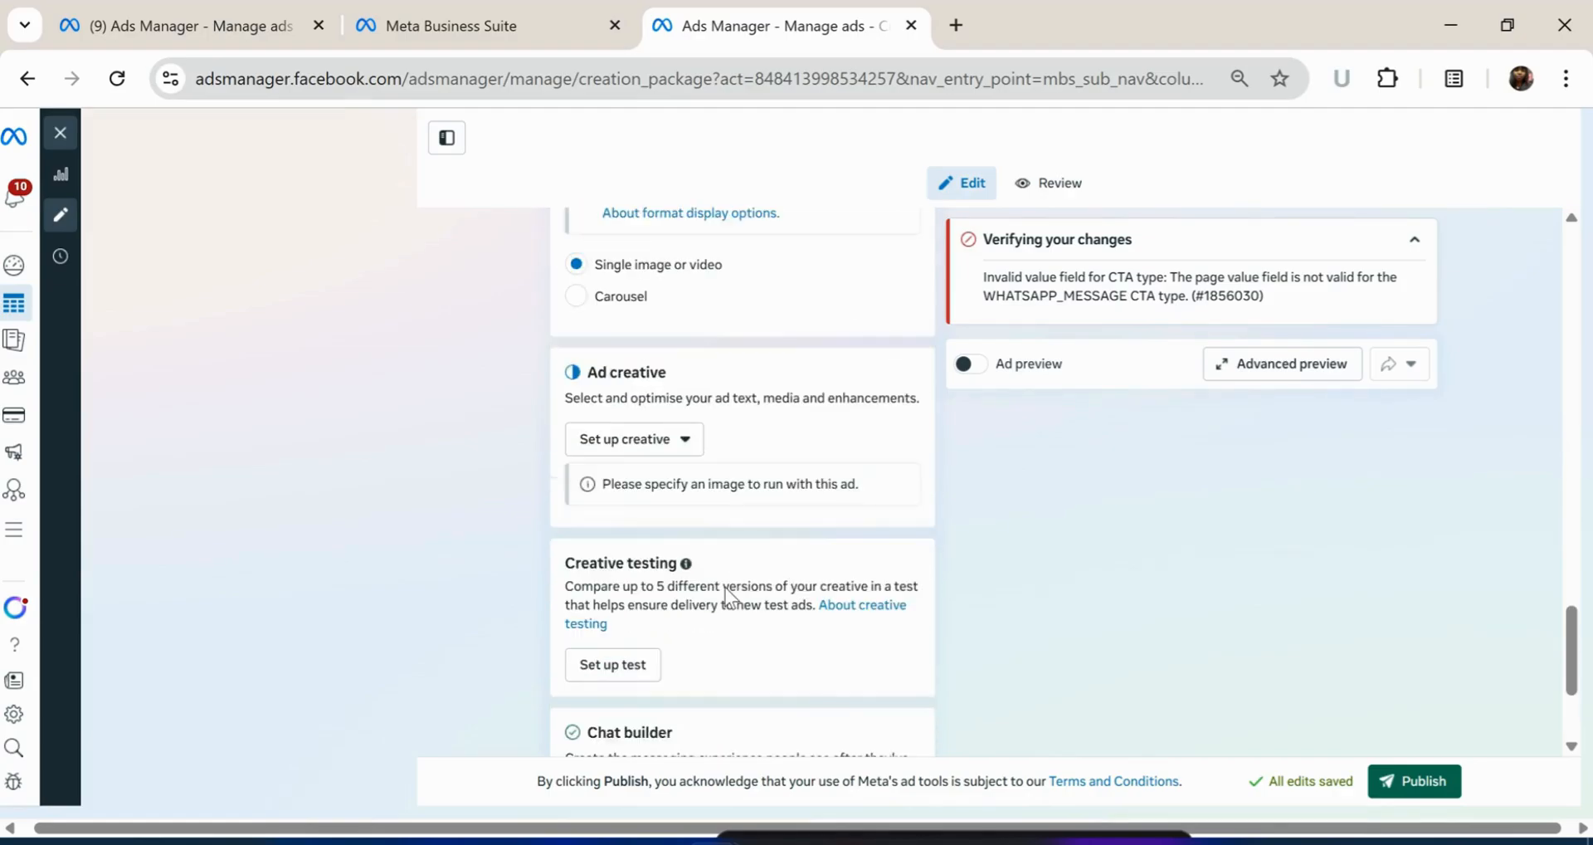
pyautogui.click(692, 459)
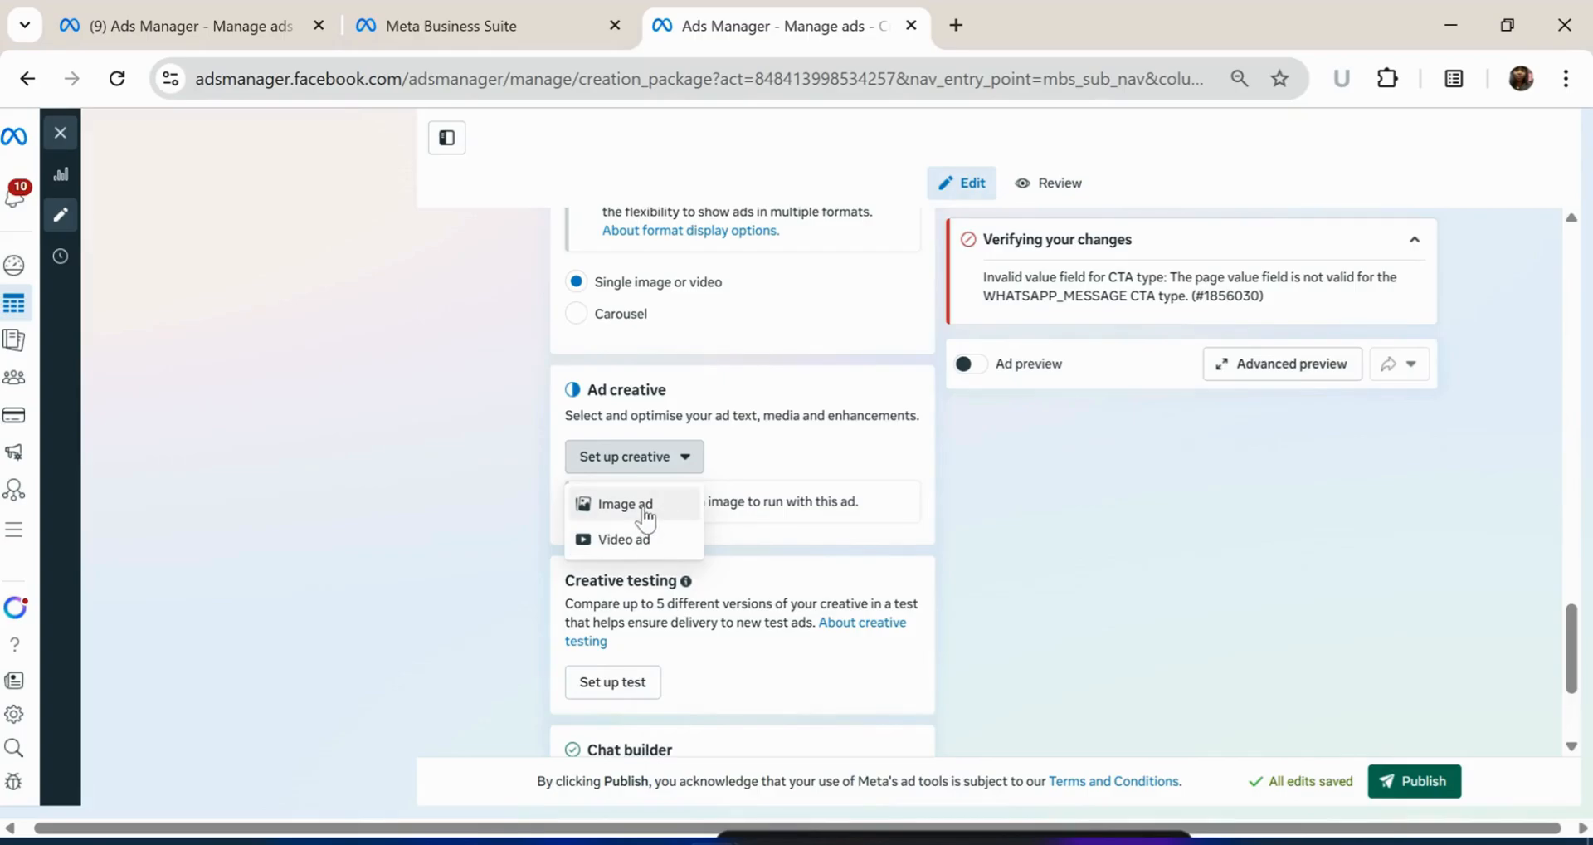
# Make a video ad using the fifth Instagram video (640 × 1136) and continue
pyautogui.click(656, 550)
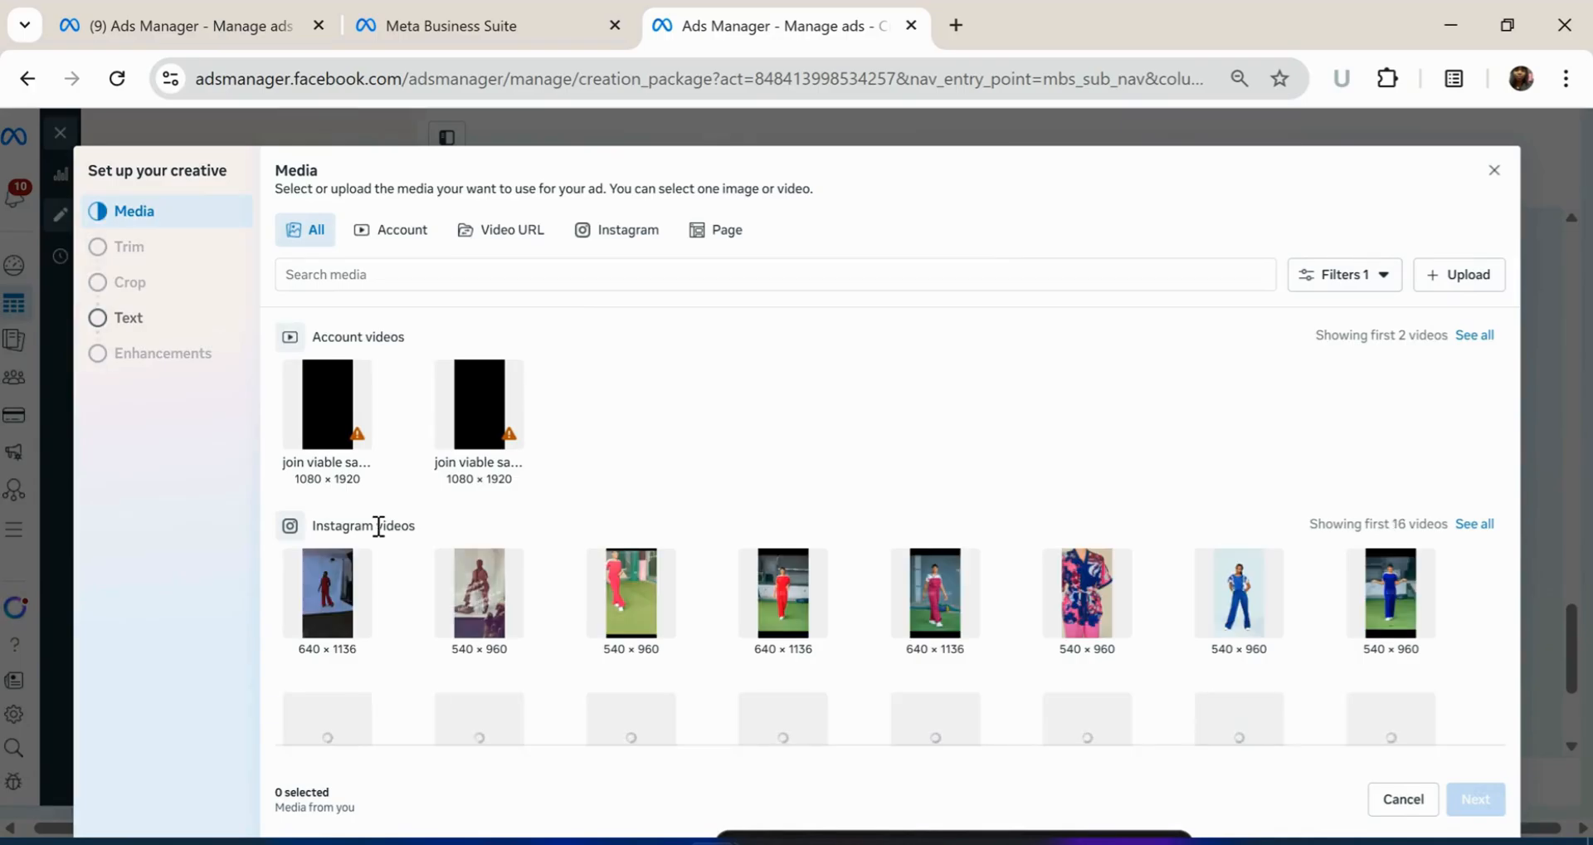
pyautogui.scroll(-2, 322, 605)
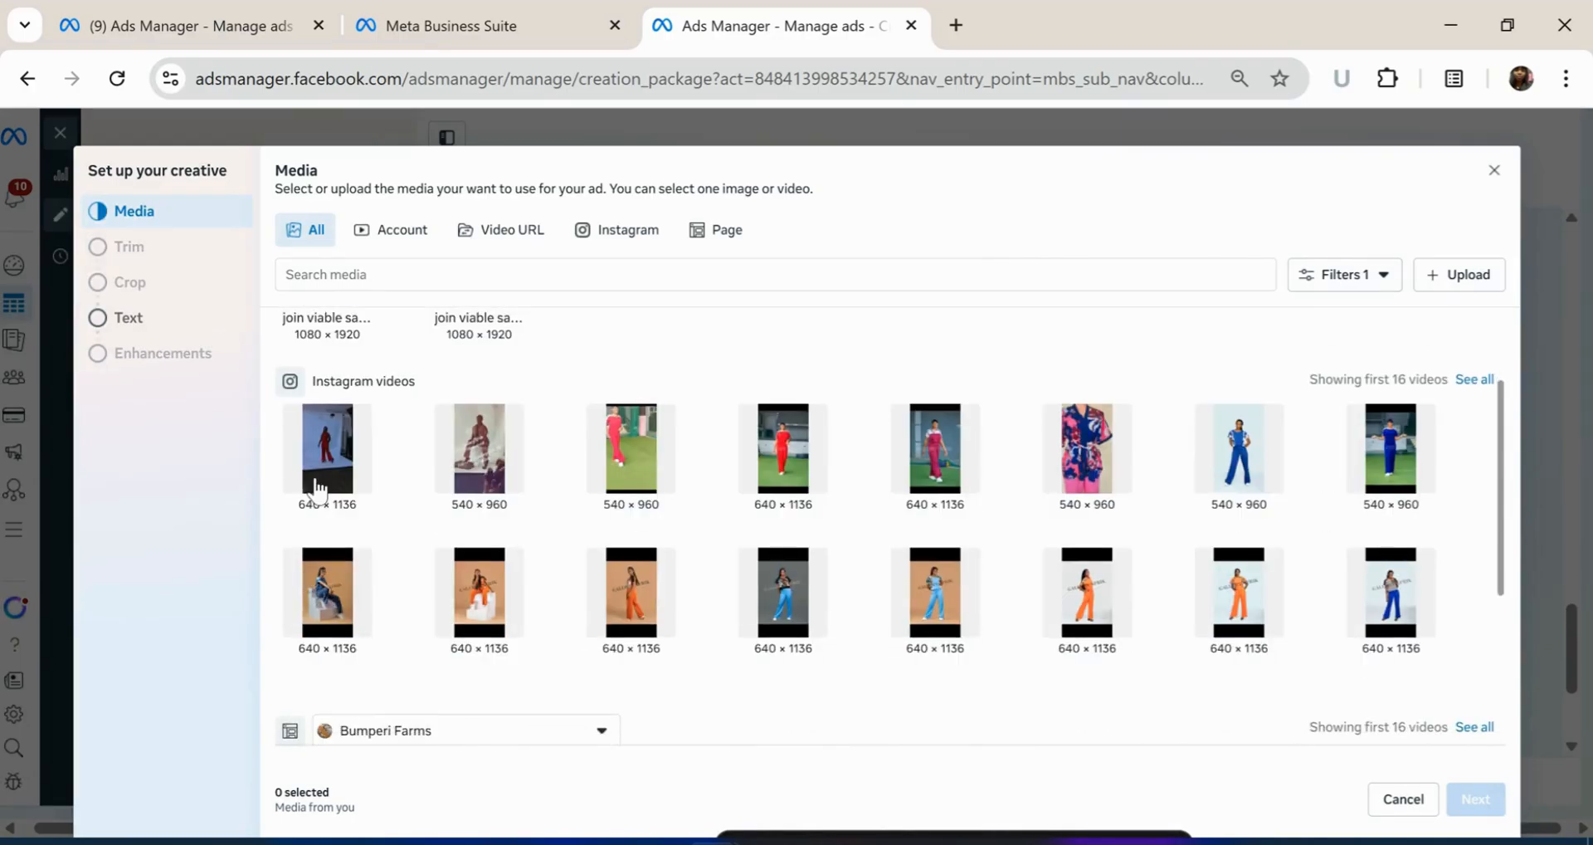
pyautogui.click(317, 485)
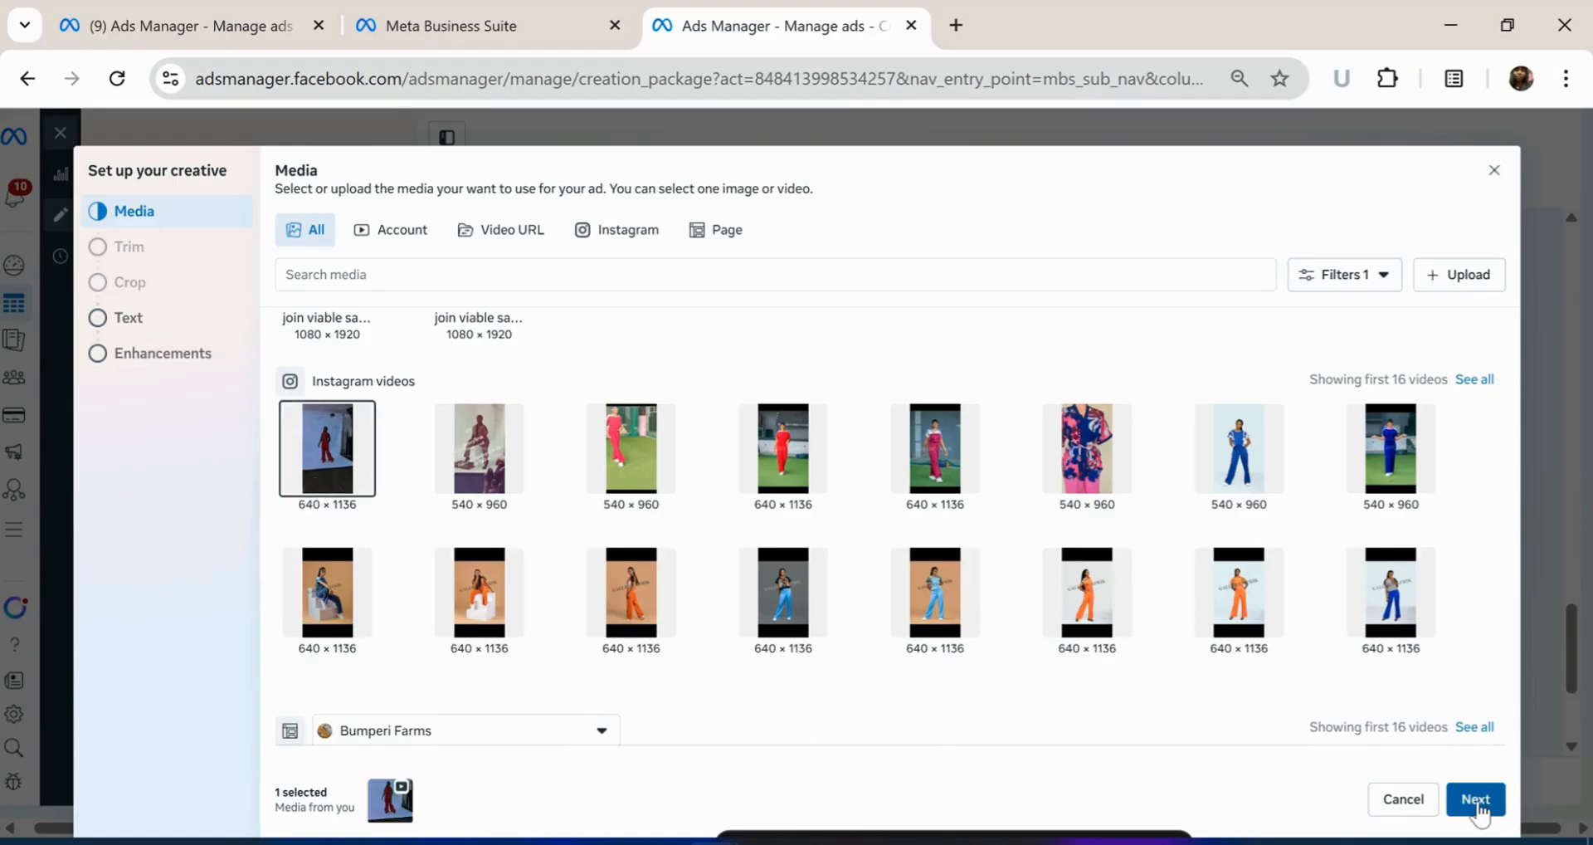
pyautogui.click(935, 473)
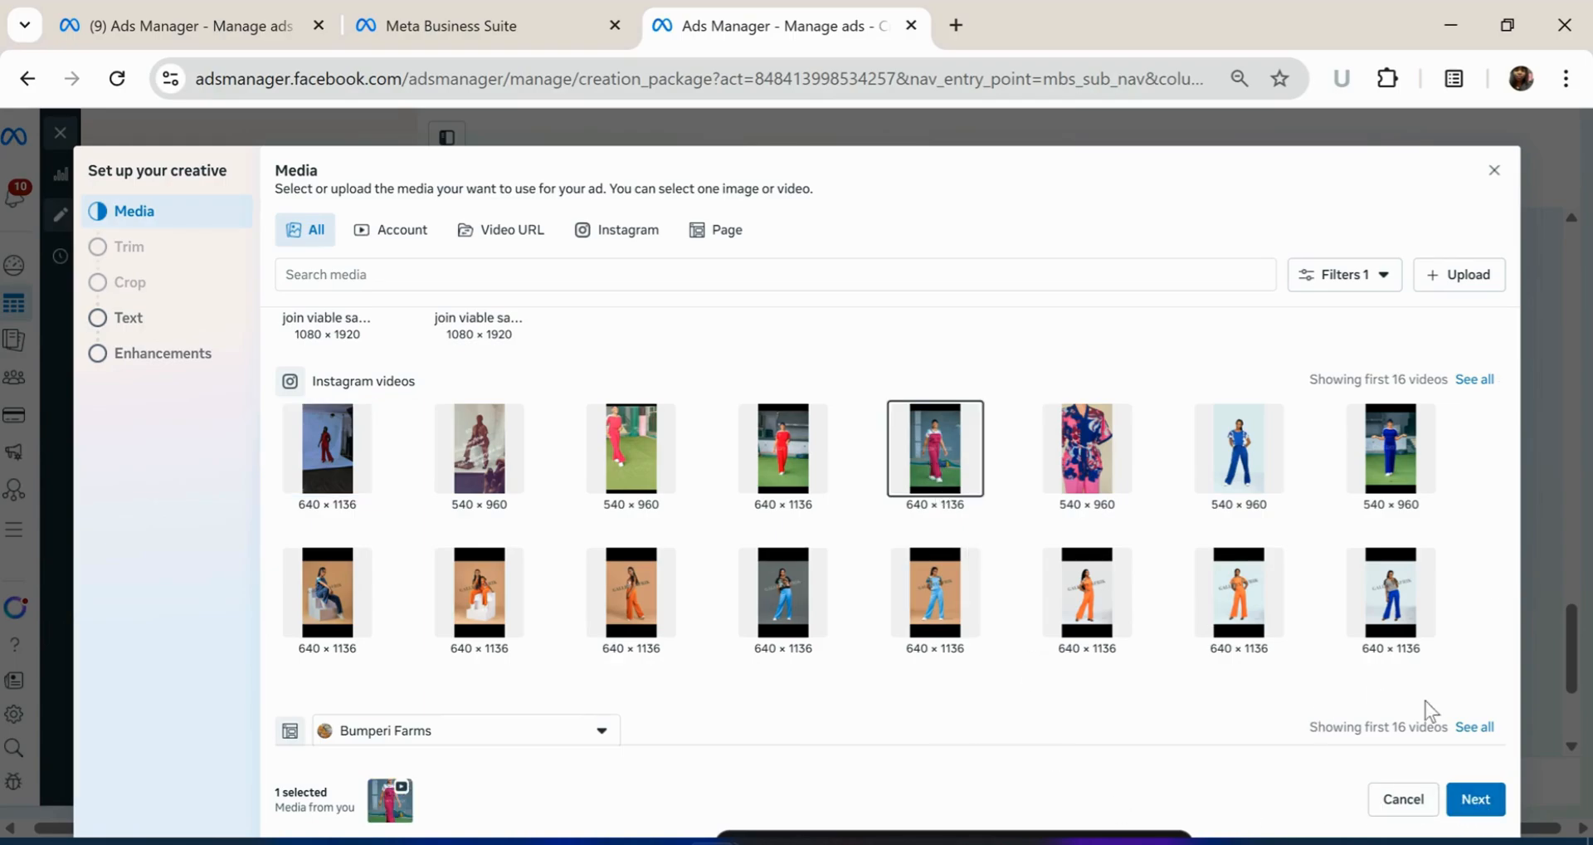
pyautogui.click(1477, 799)
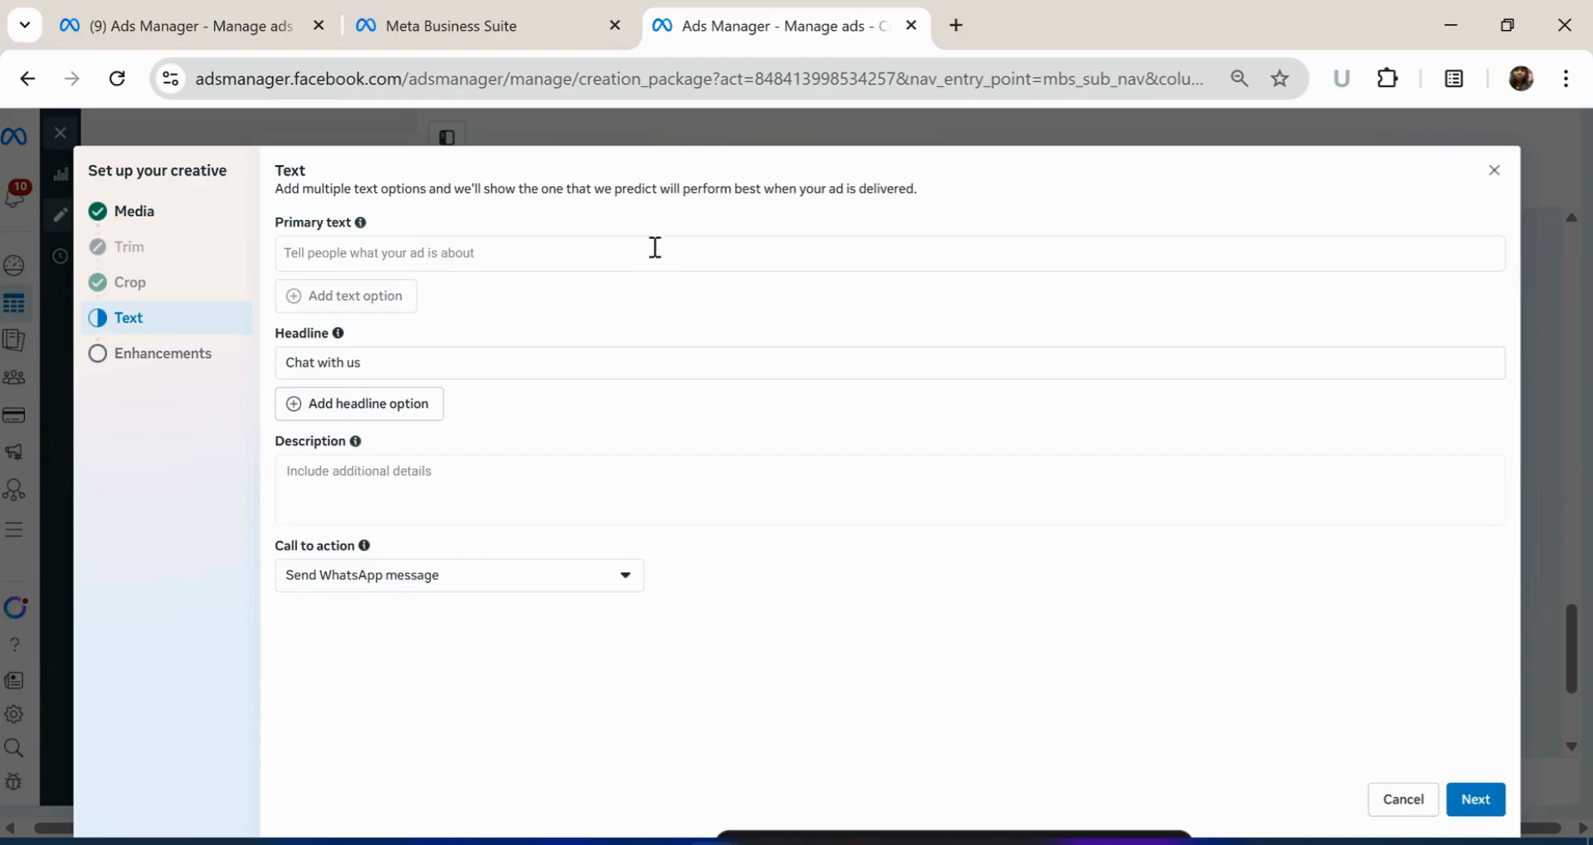
# Enter the primary text 'Affordable Ready-To-Wear in all sizes'
pyautogui.click(448, 245)
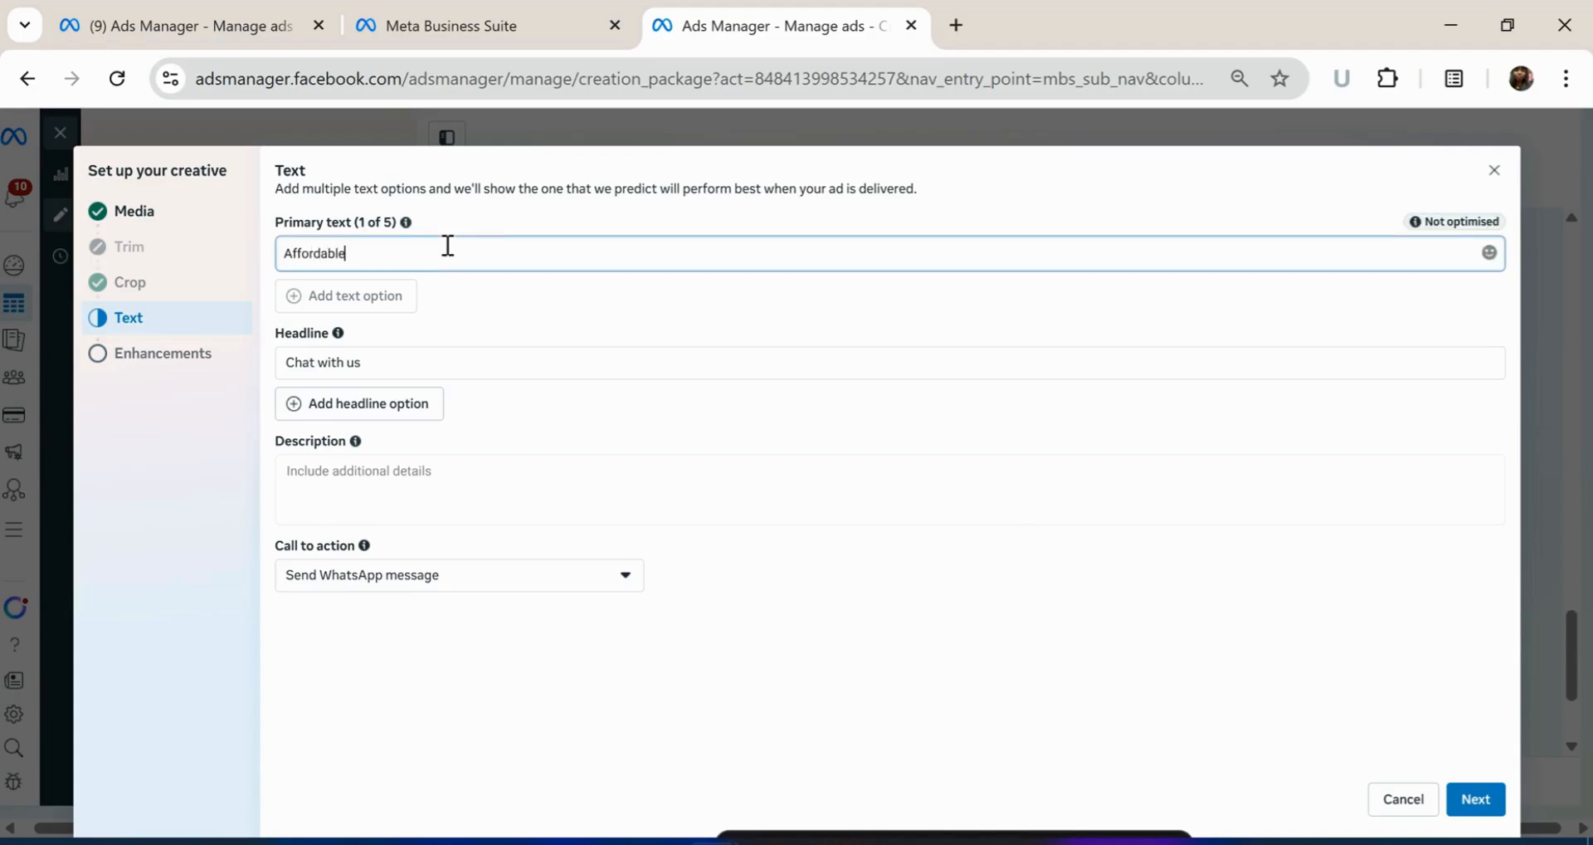
pyautogui.write('Affordable Ready-To-Wear')
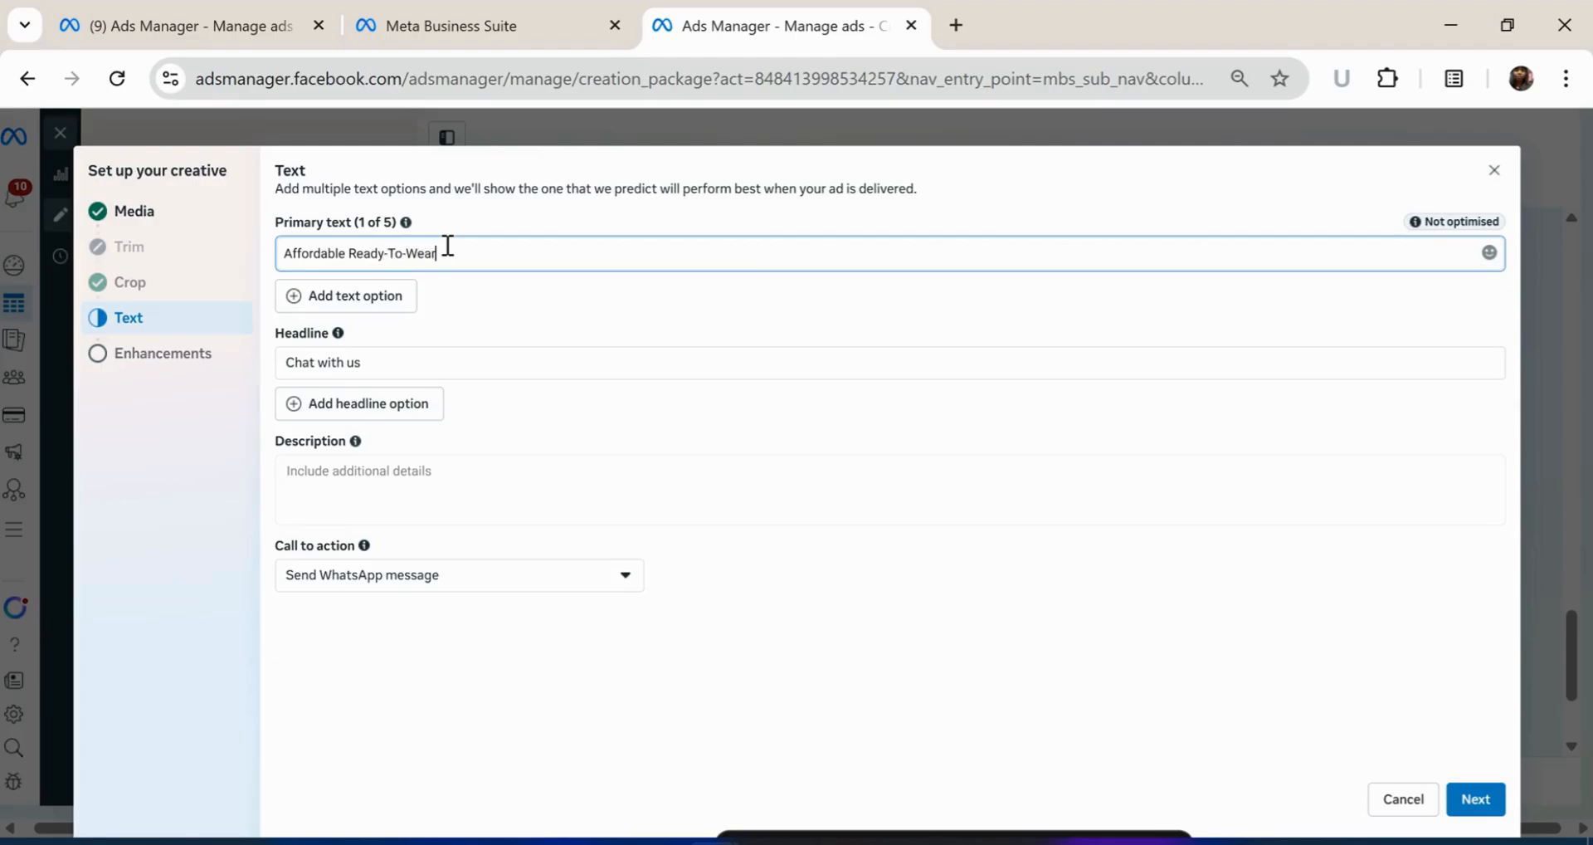
pyautogui.click(537, 419)
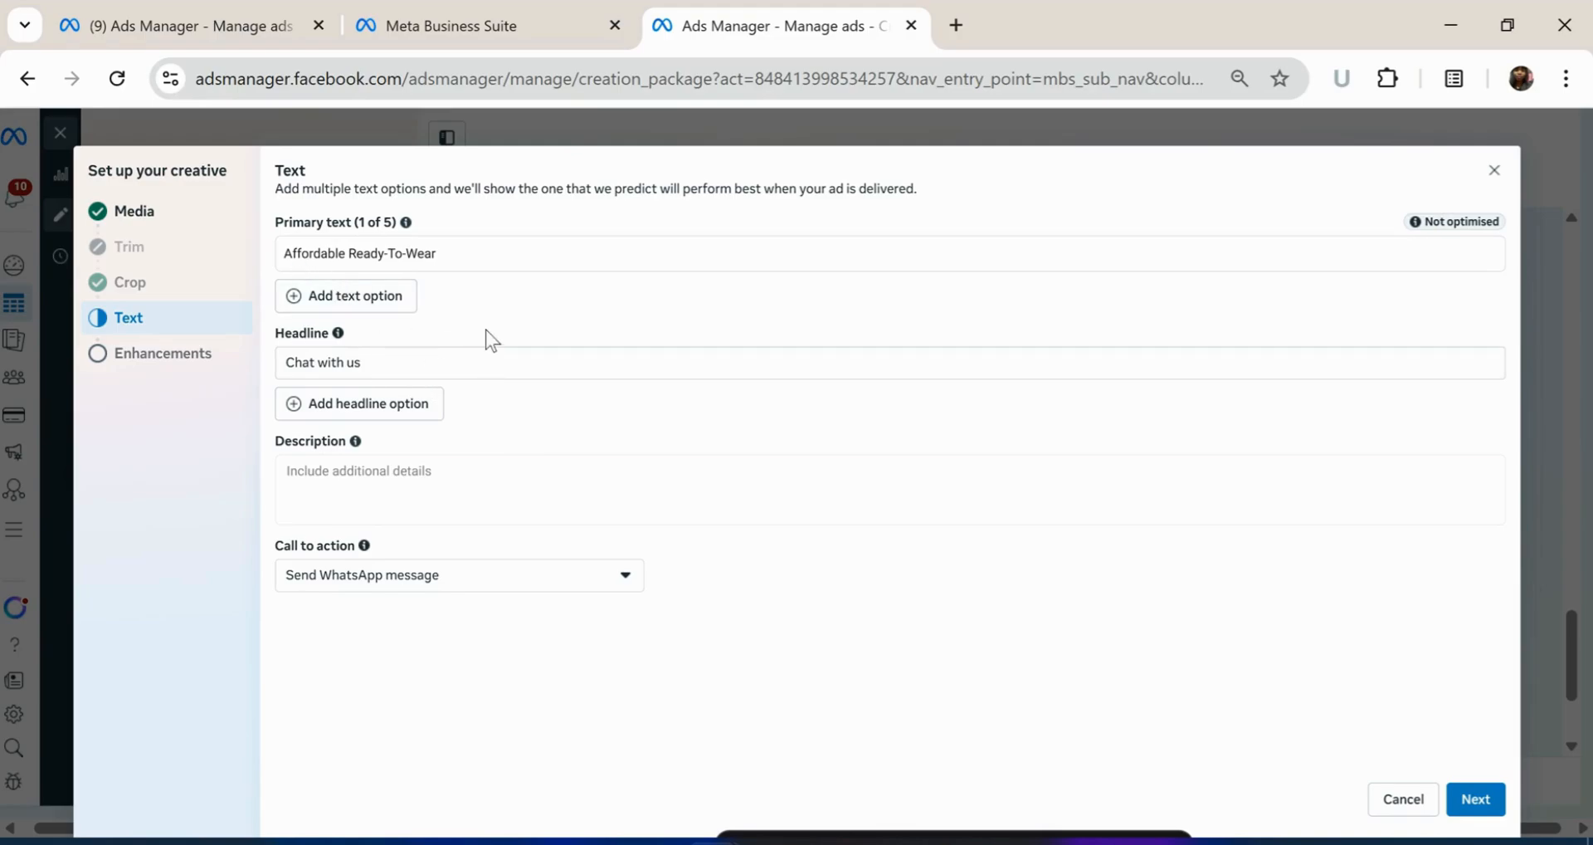
pyautogui.click(483, 261)
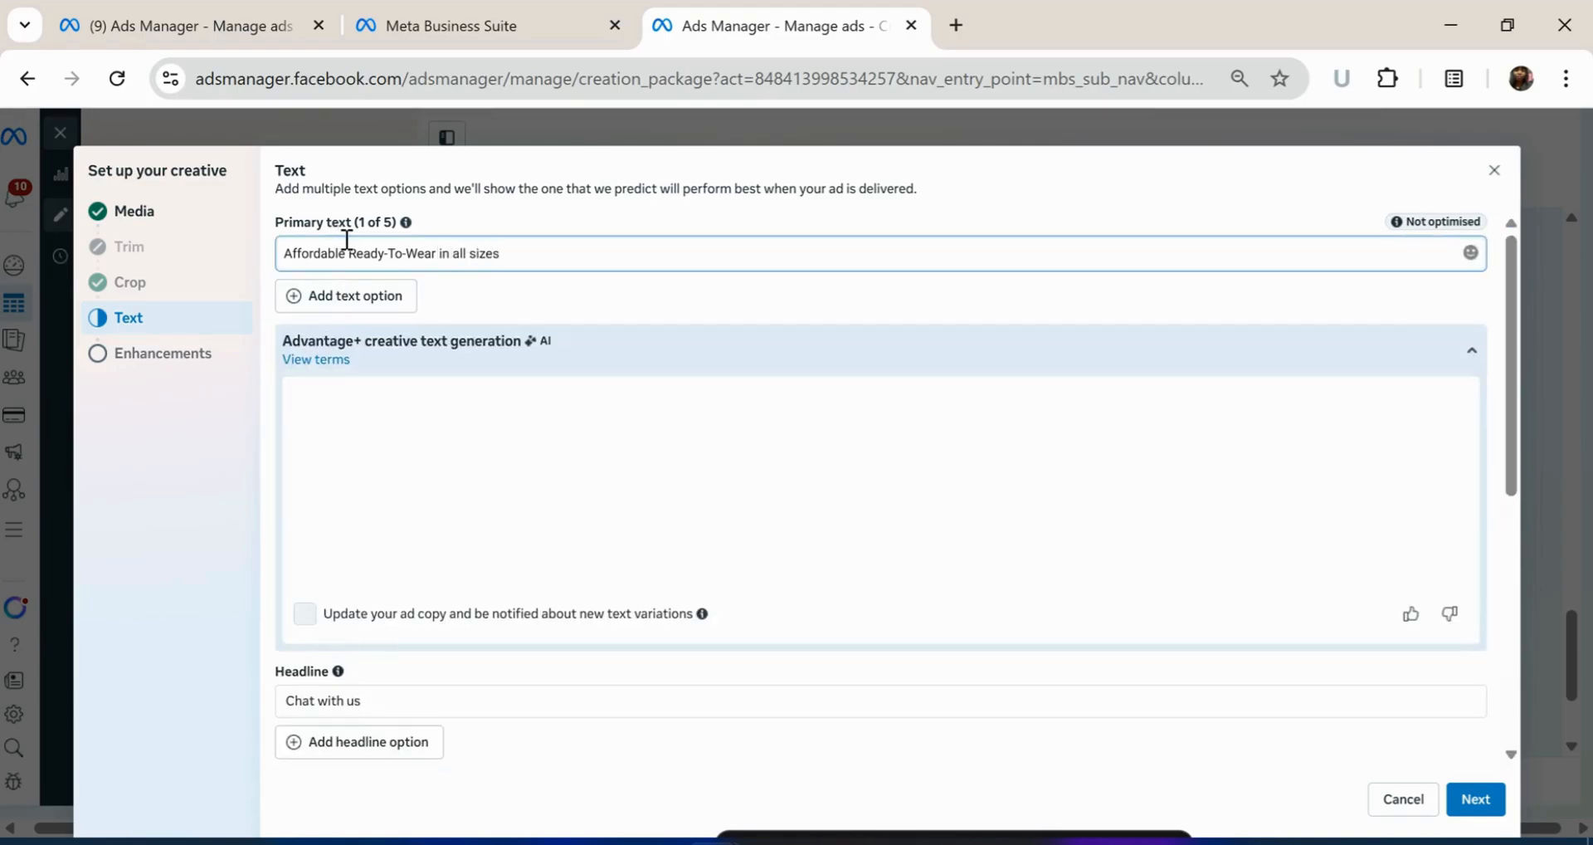
# Keep all five Advantage+ text variations and move on to the Description and Headline fields
pyautogui.scroll(-1, 661, 299)
pyautogui.scroll(-1, 662, 299)
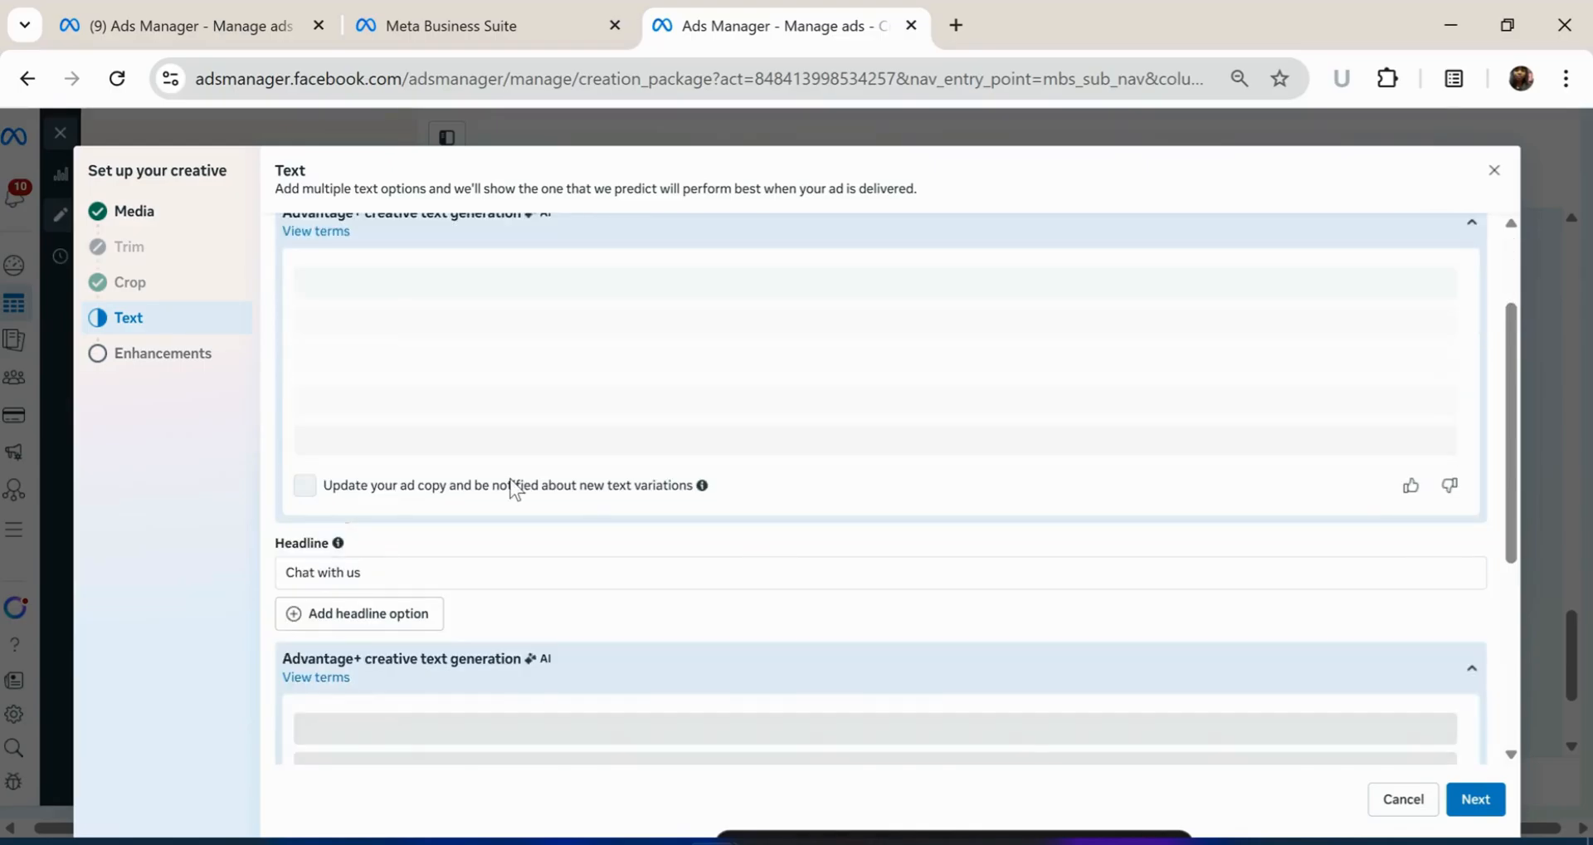
pyautogui.scroll(-5, 605, 594)
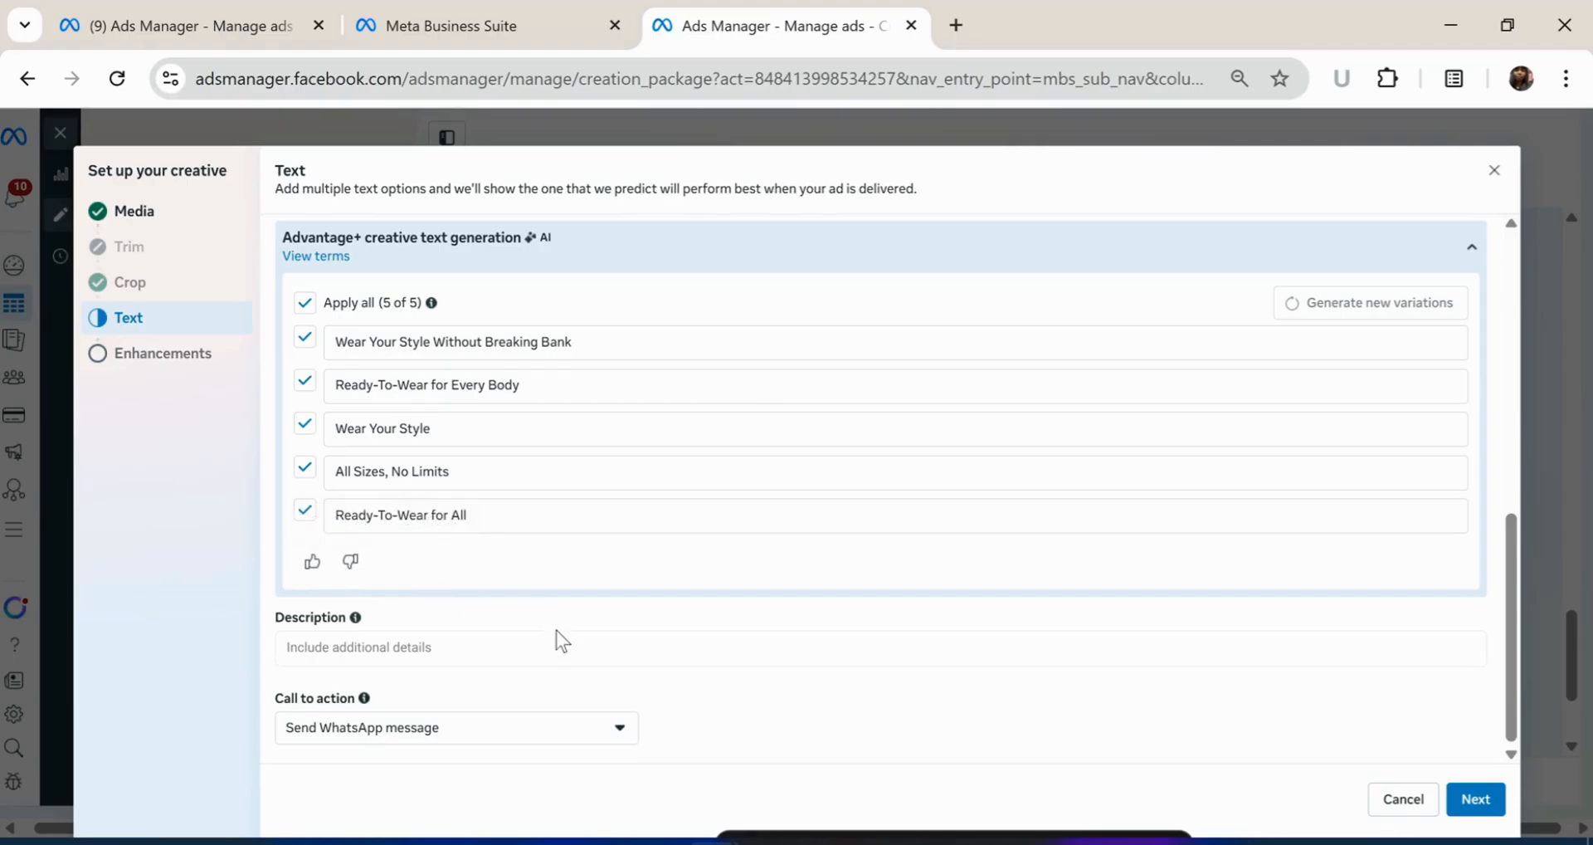
pyautogui.click(484, 652)
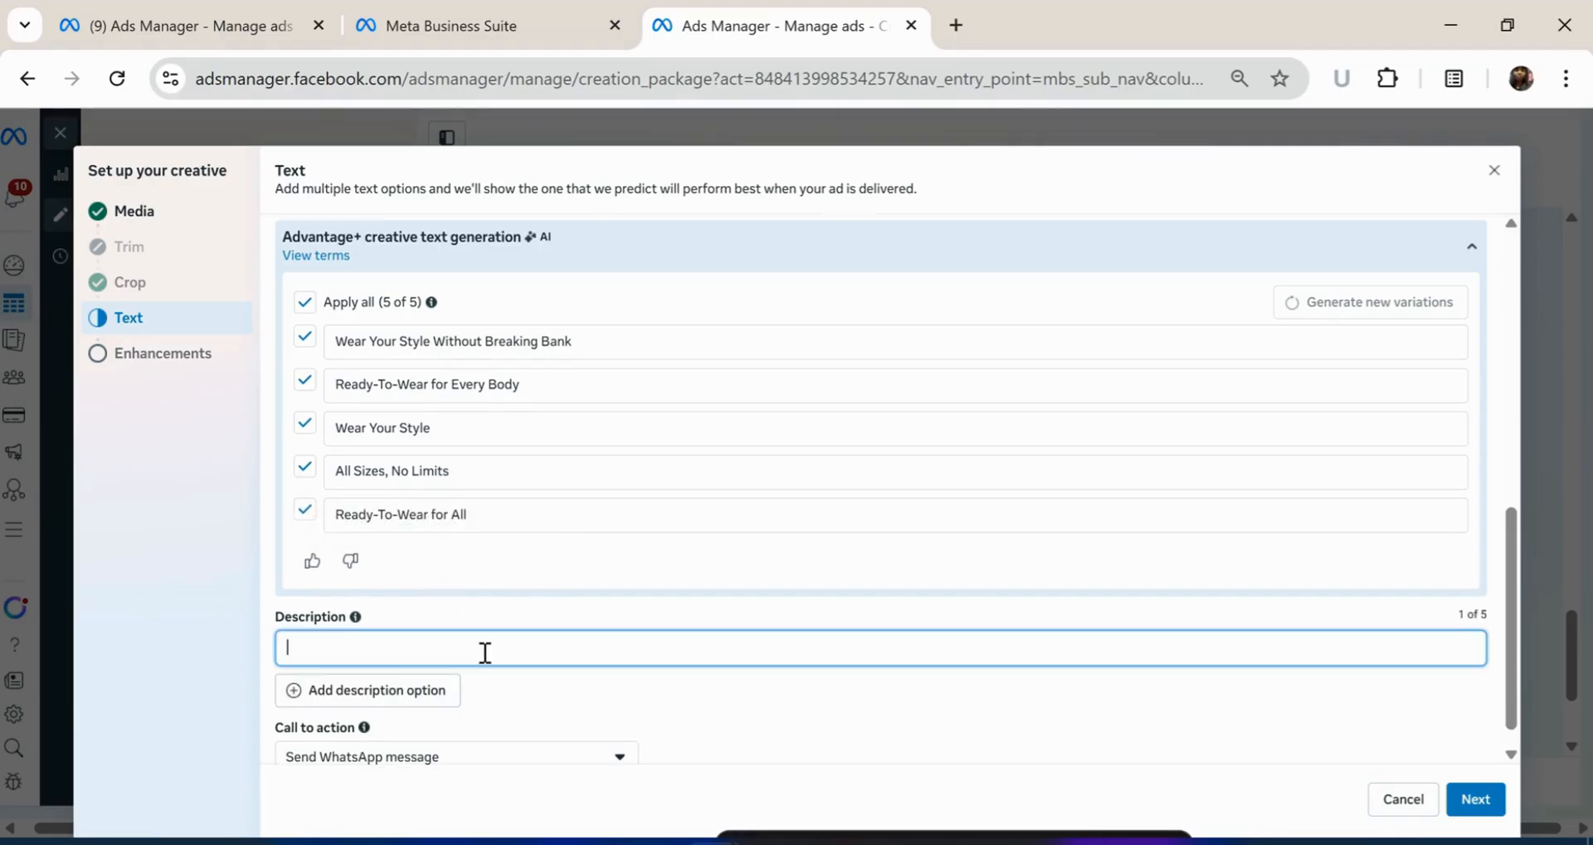
pyautogui.click(779, 705)
pyautogui.scroll(4, 778, 704)
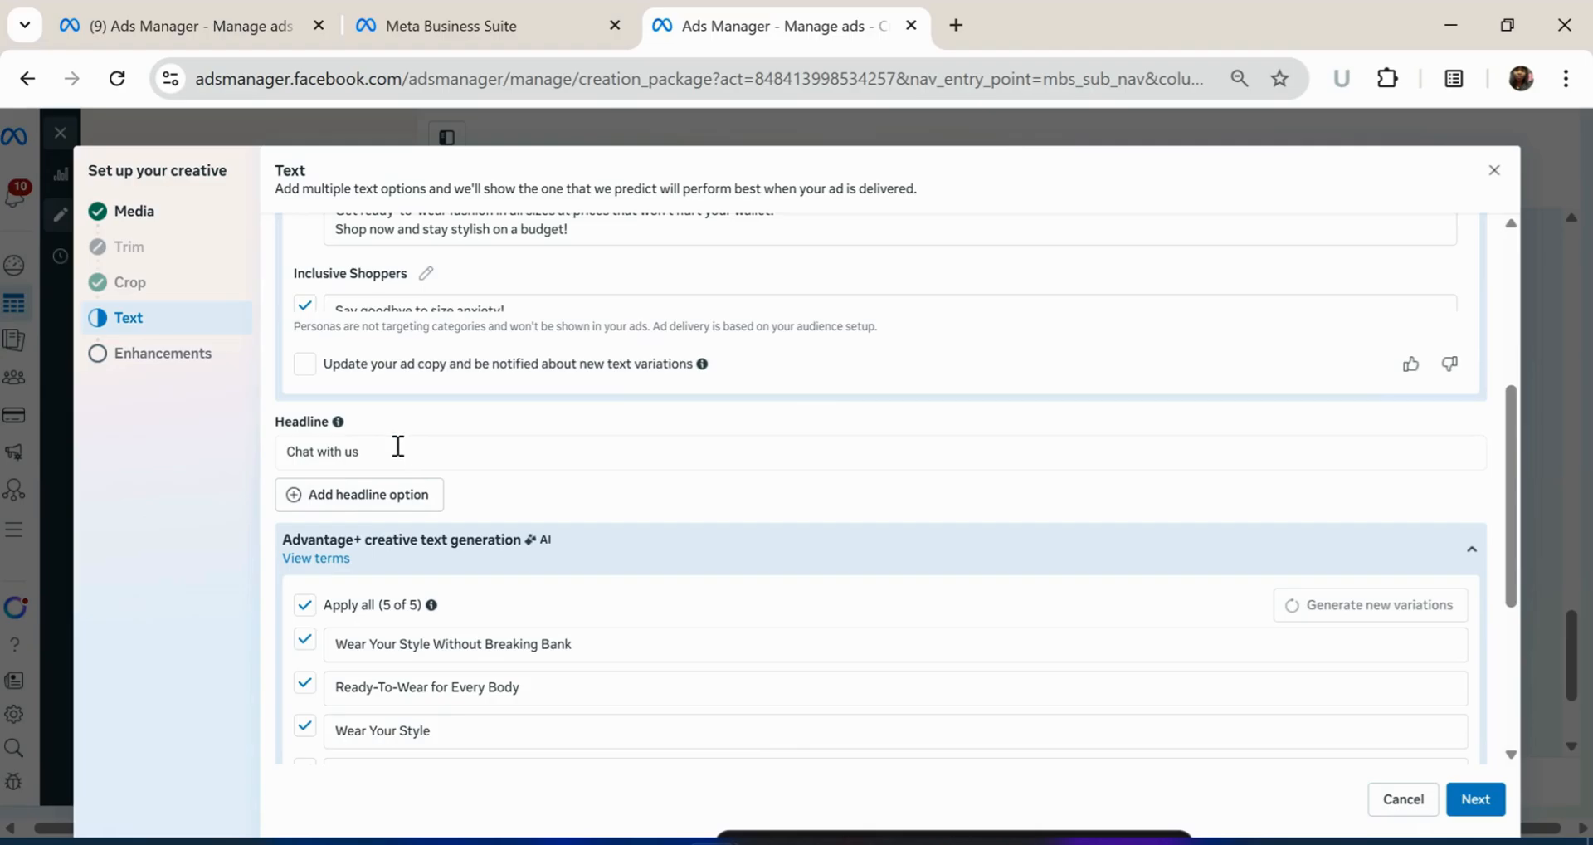
pyautogui.click(399, 450)
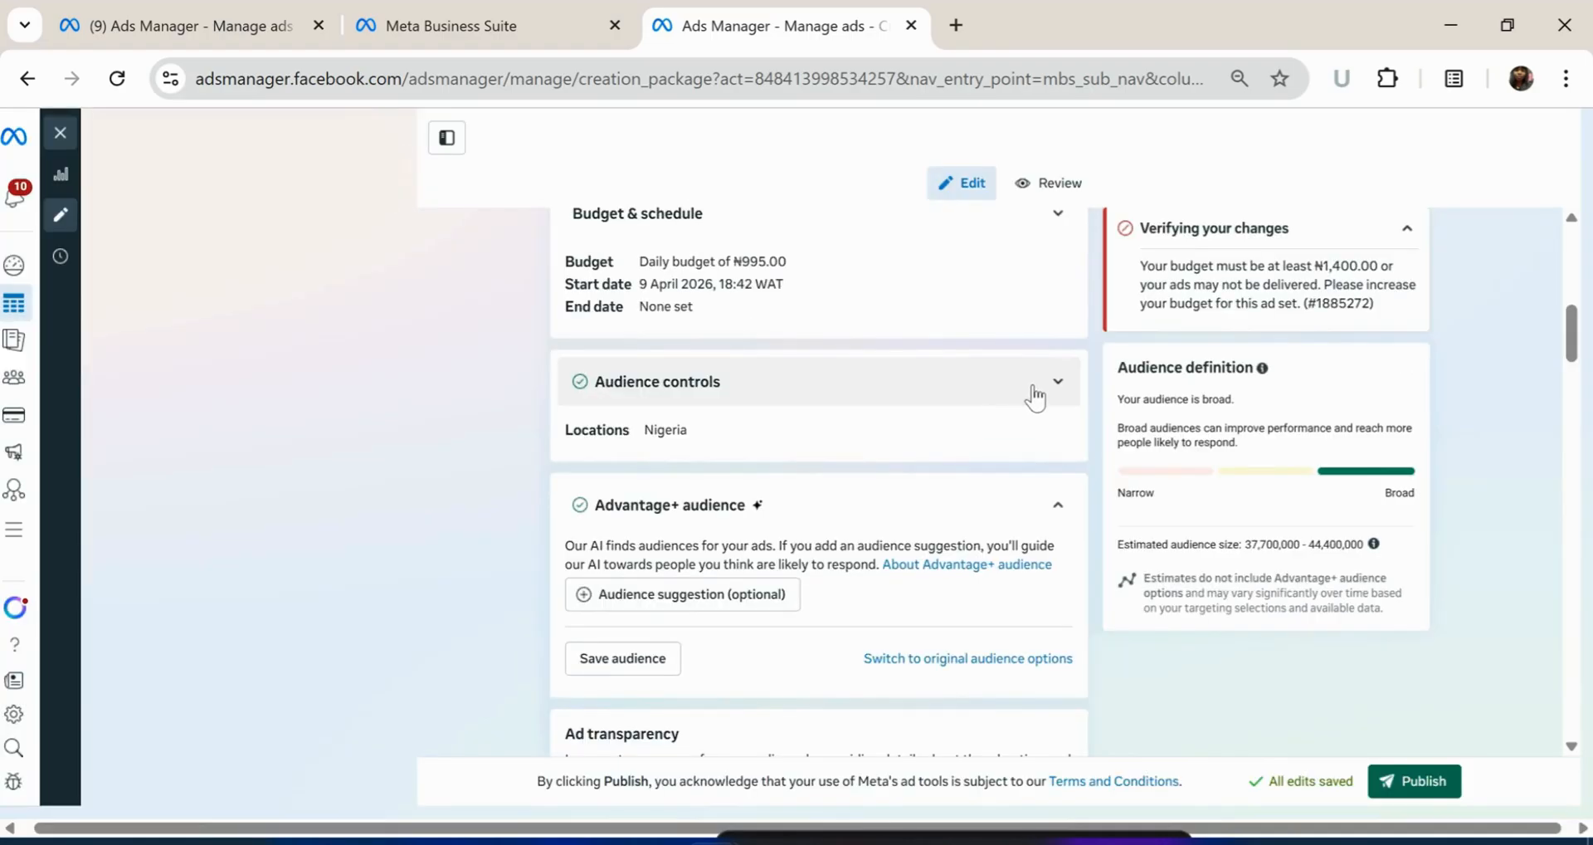
# Open the Audience controls location editor and replace Nigeria with Lagos
pyautogui.click(1031, 390)
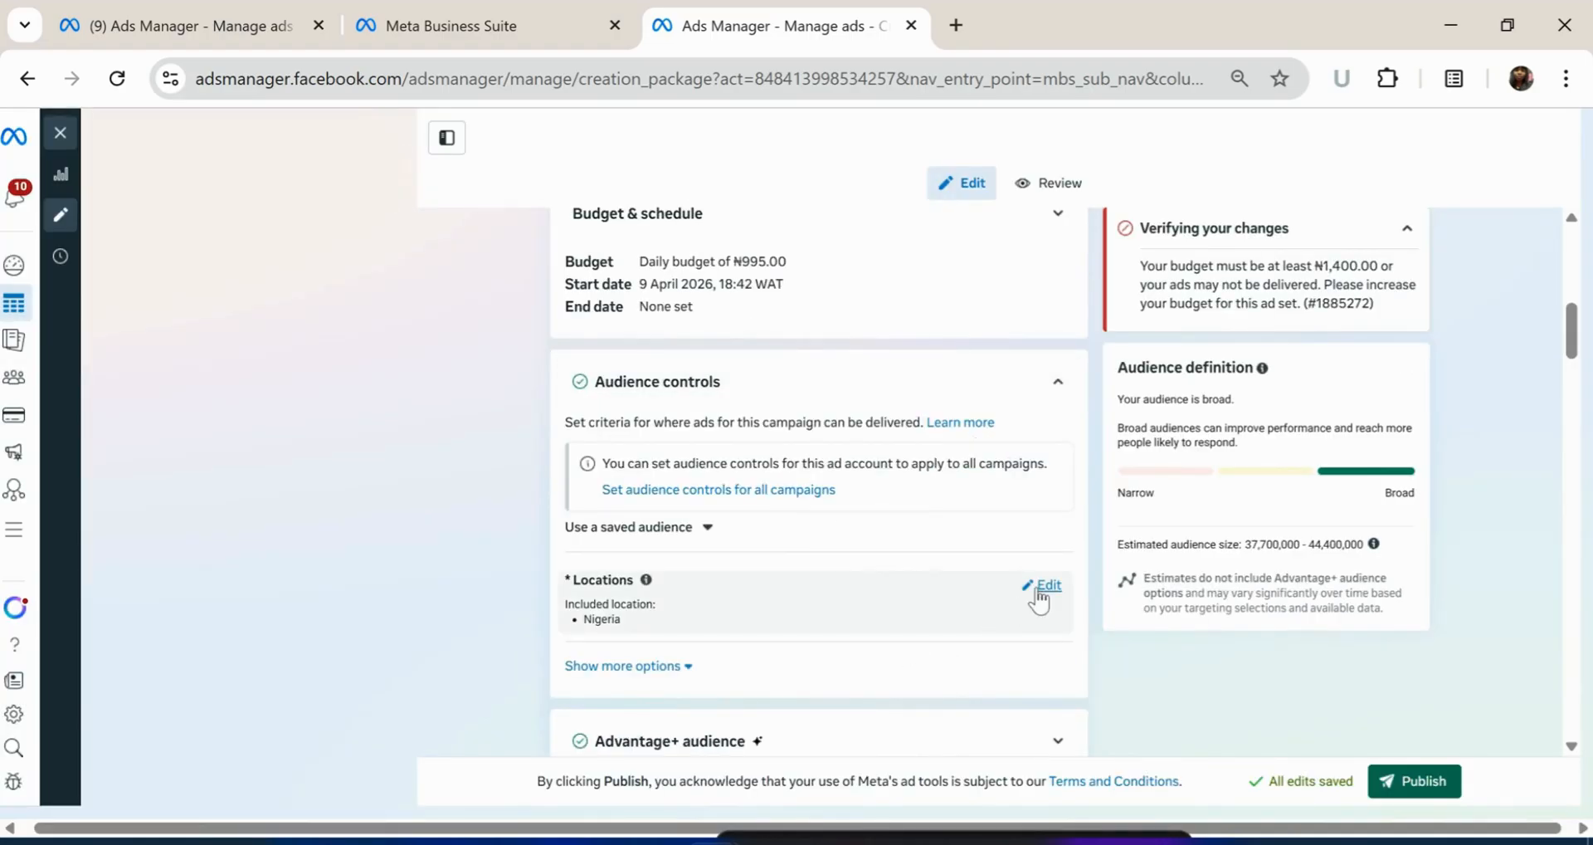
pyautogui.click(1037, 586)
pyautogui.scroll(-4, 811, 635)
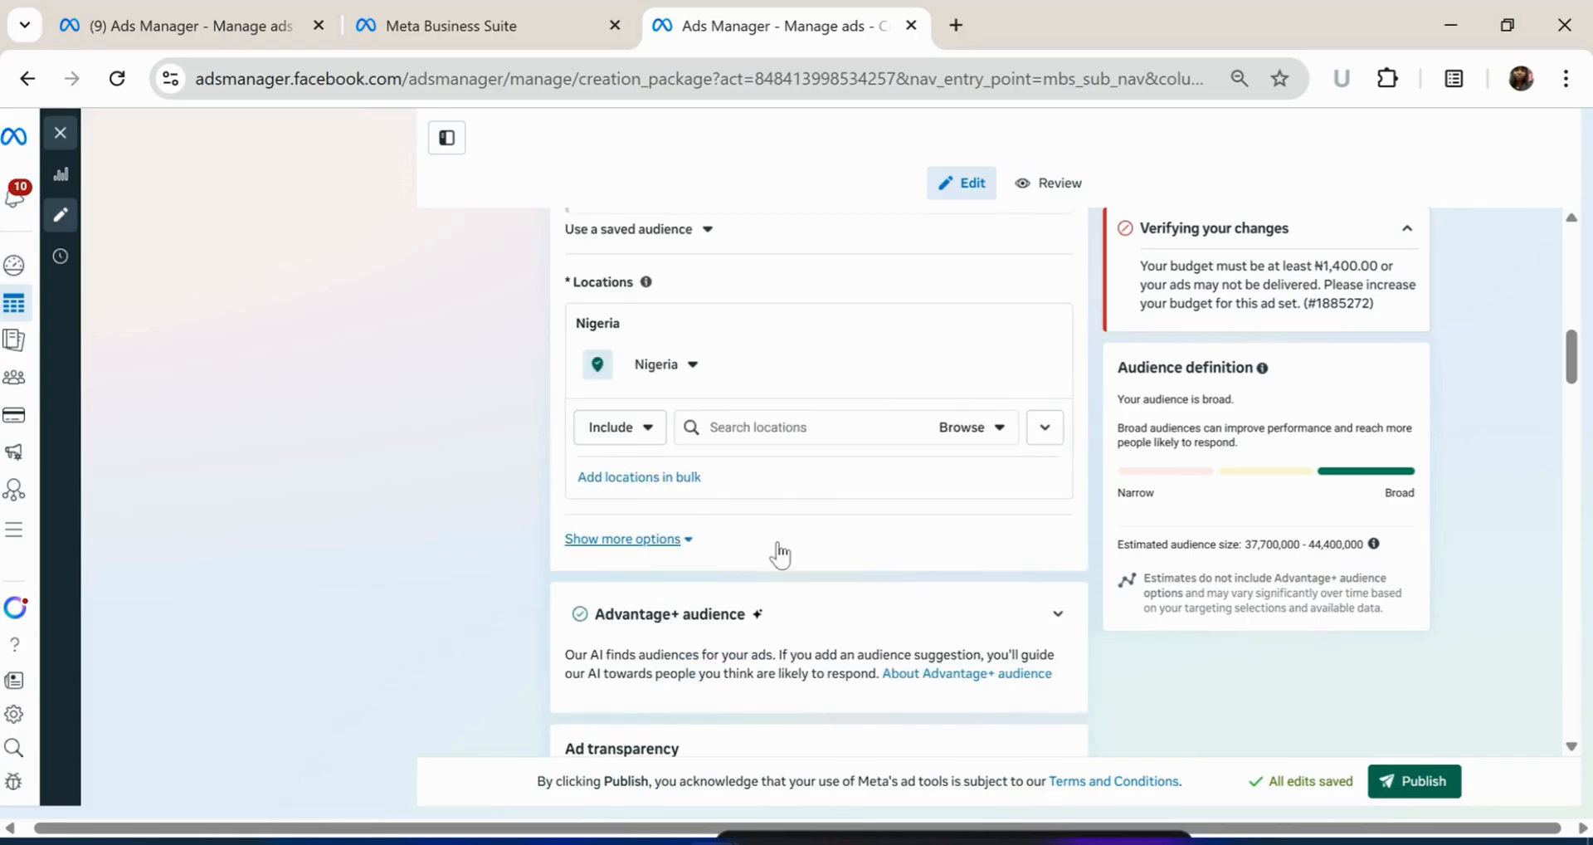
pyautogui.click(782, 433)
pyautogui.write('lagos')
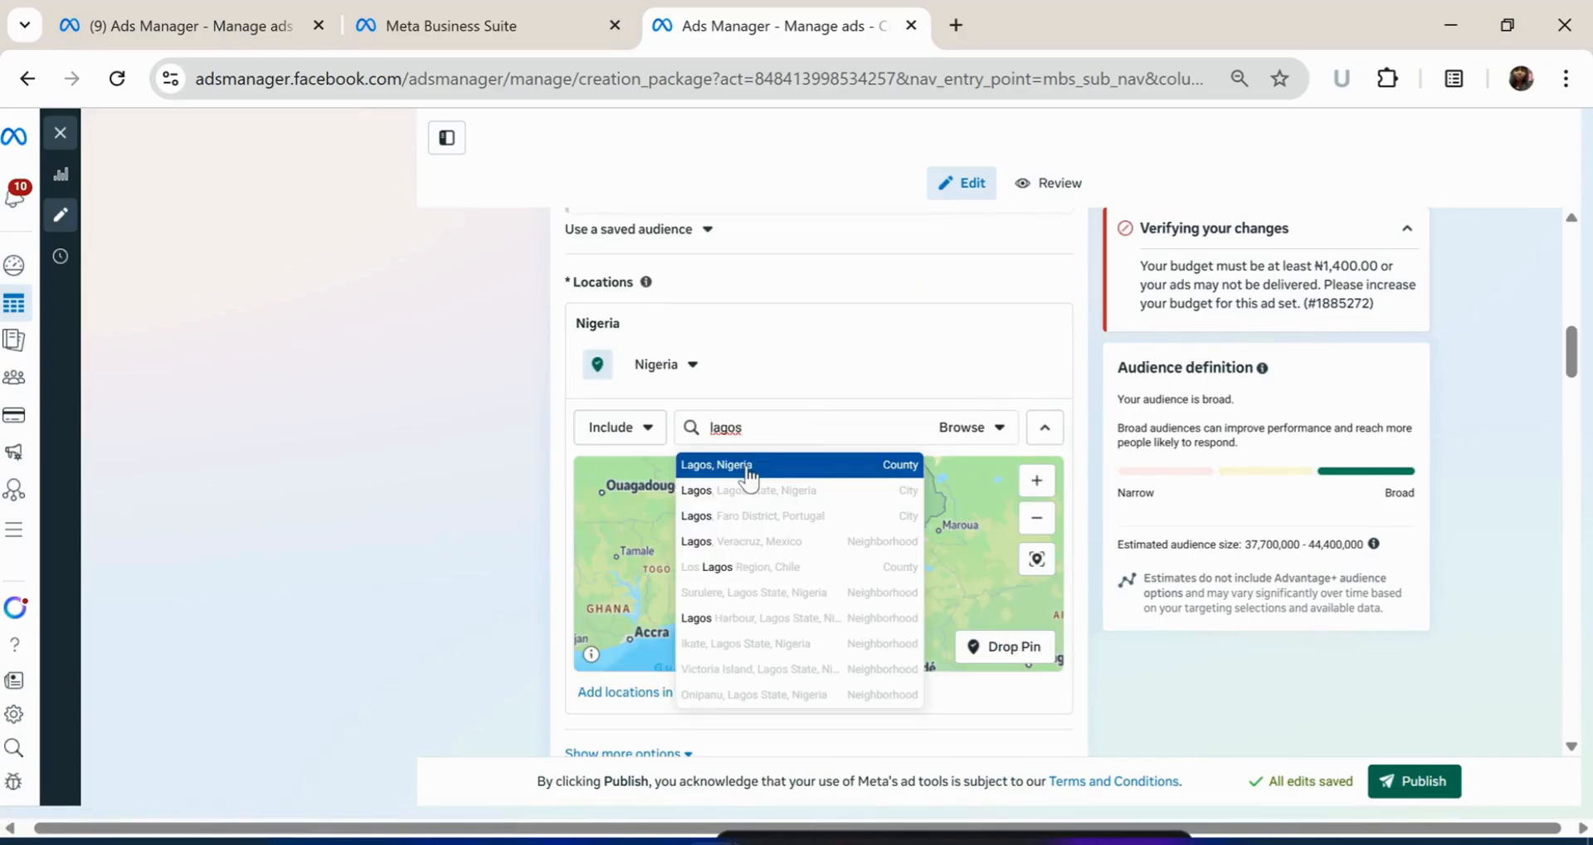
pyautogui.click(751, 459)
# Add Abuja, Port-Harcourt and Calabar as target locations, replacing Lagos
pyautogui.write('Abuja')
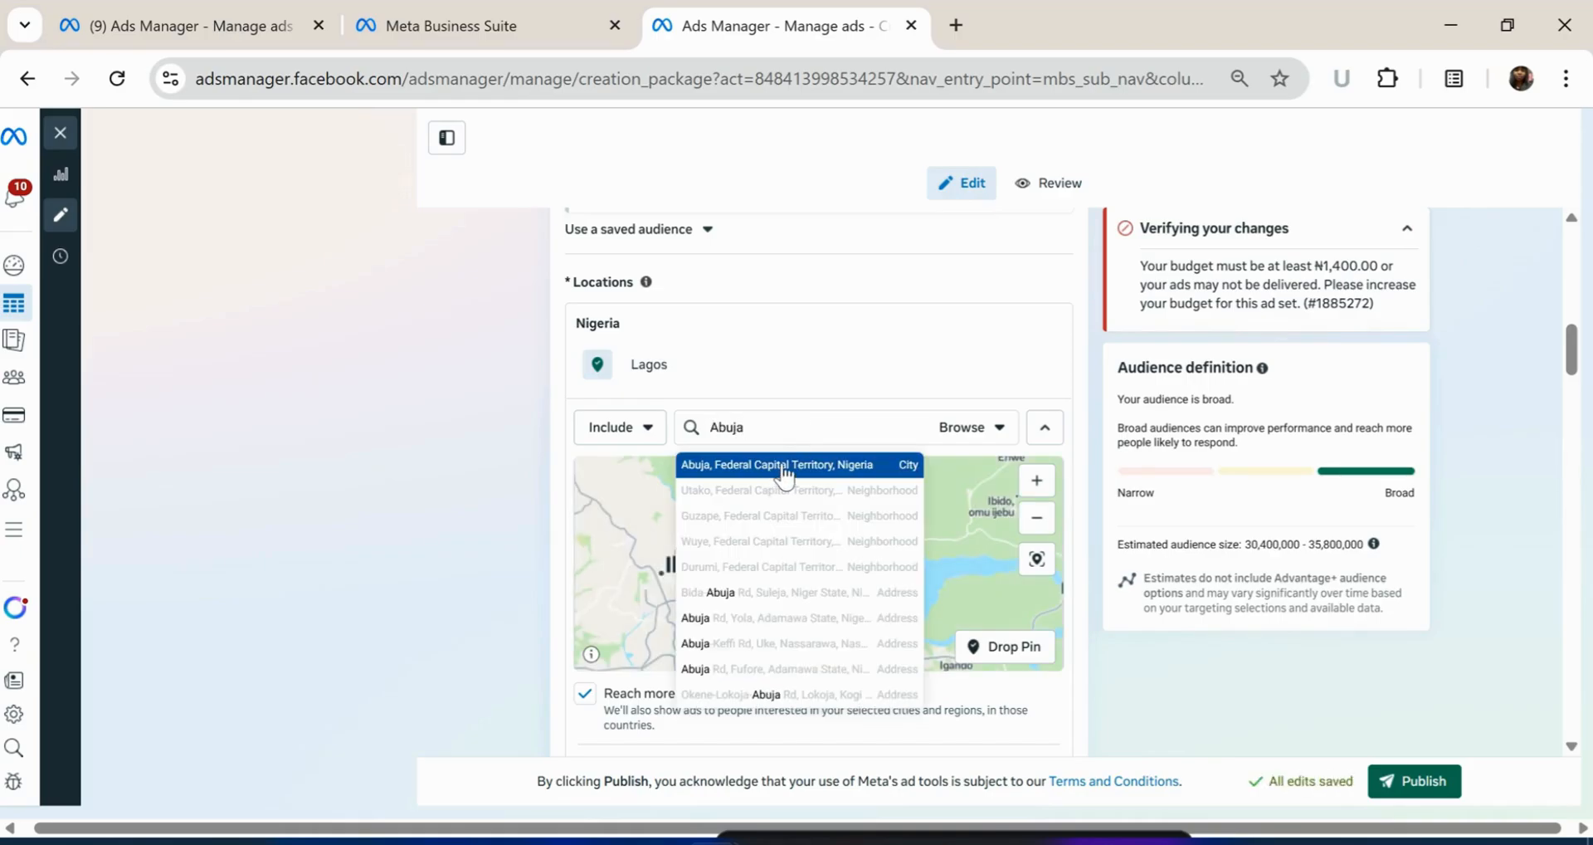
pyautogui.click(785, 467)
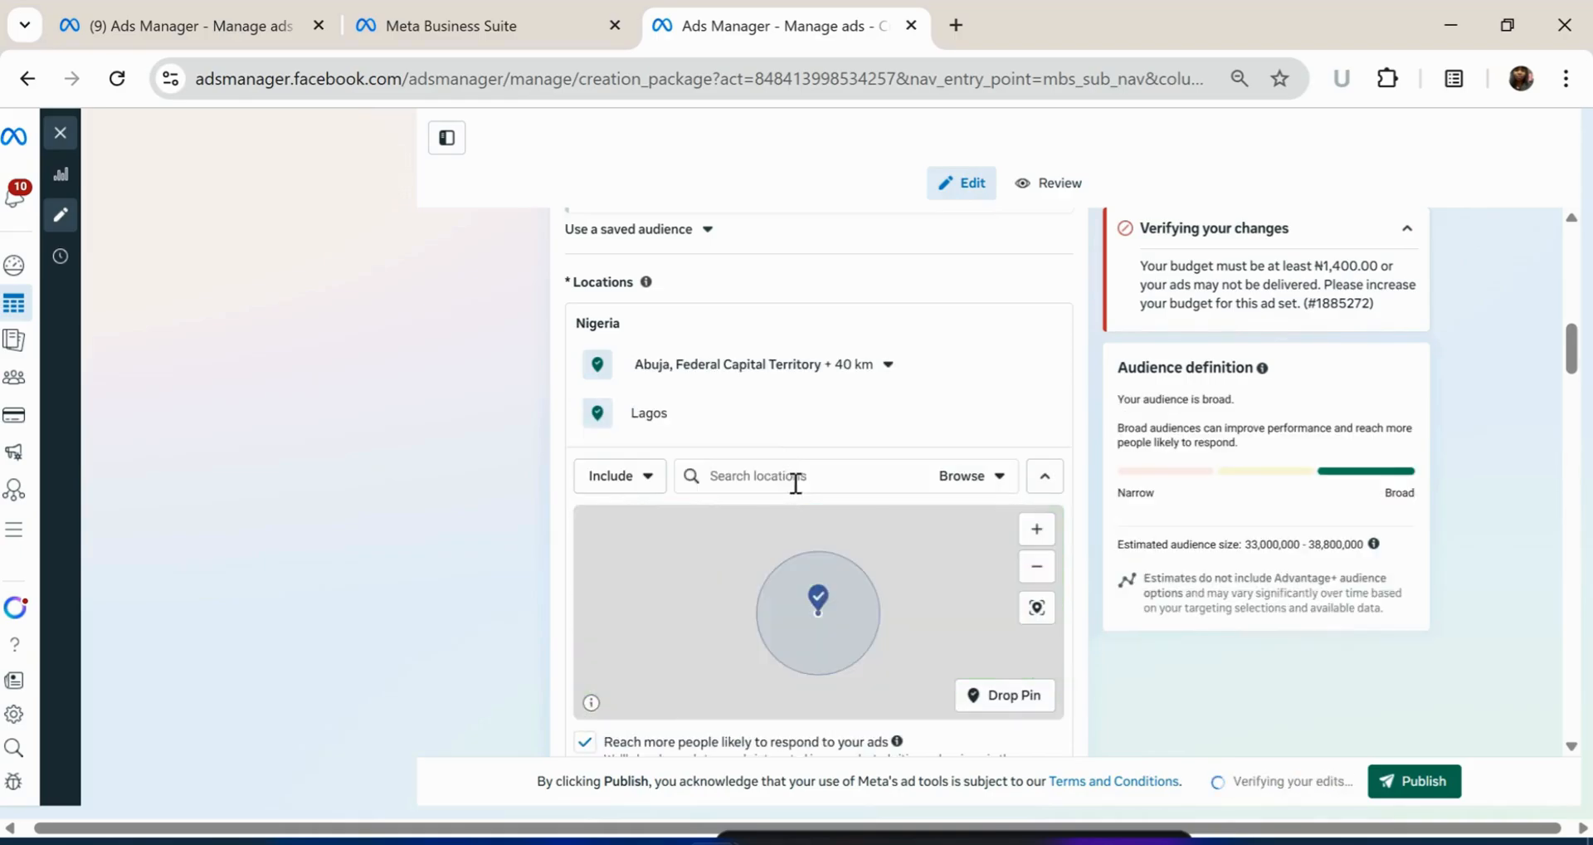
pyautogui.write('portharcourt')
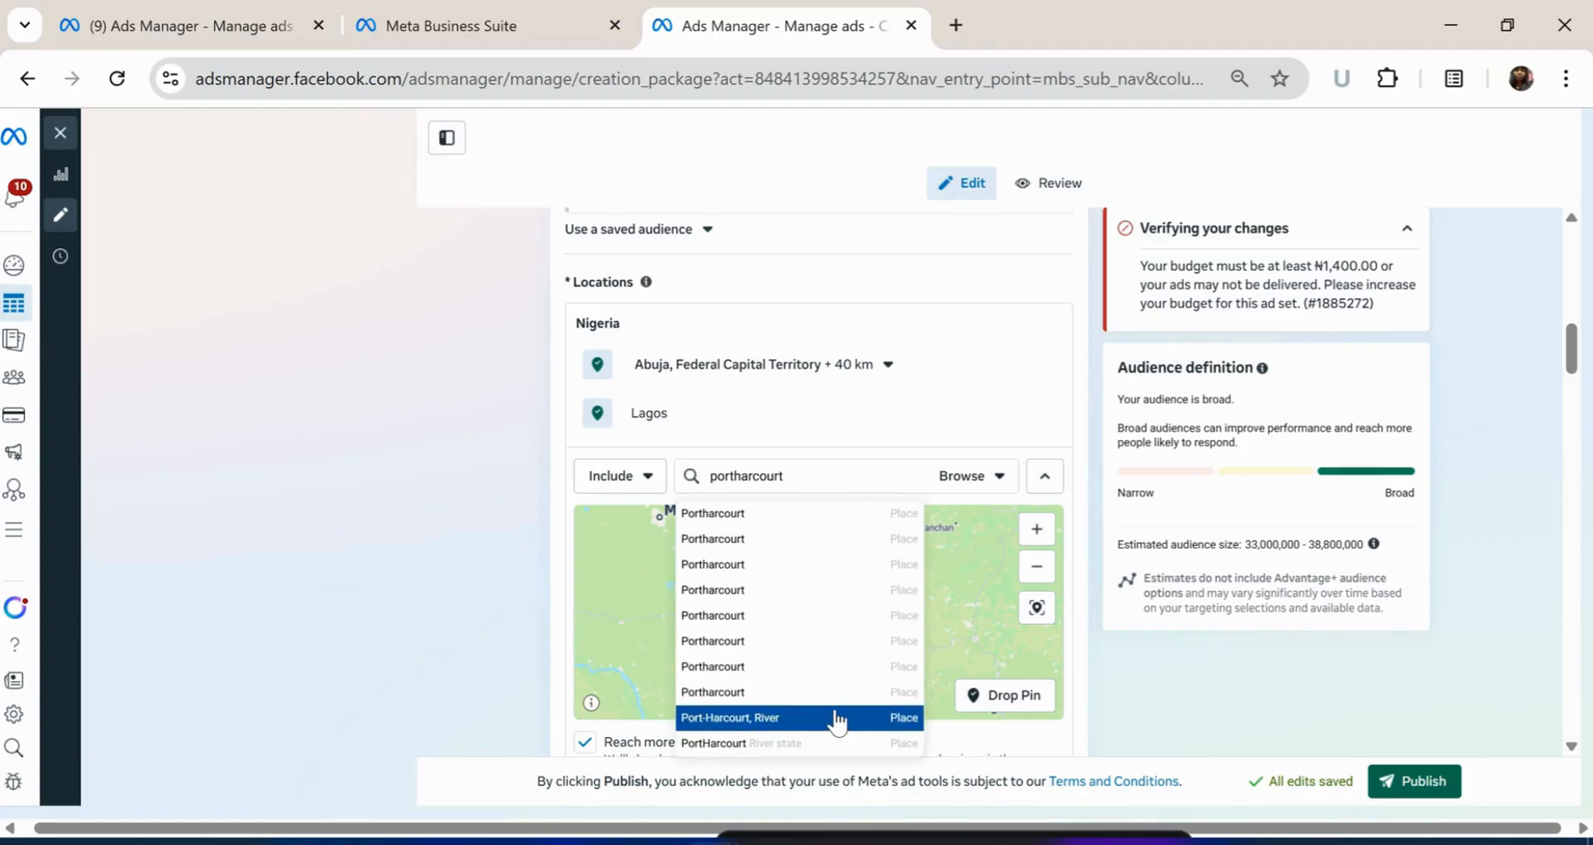
pyautogui.click(833, 717)
pyautogui.write('calabar')
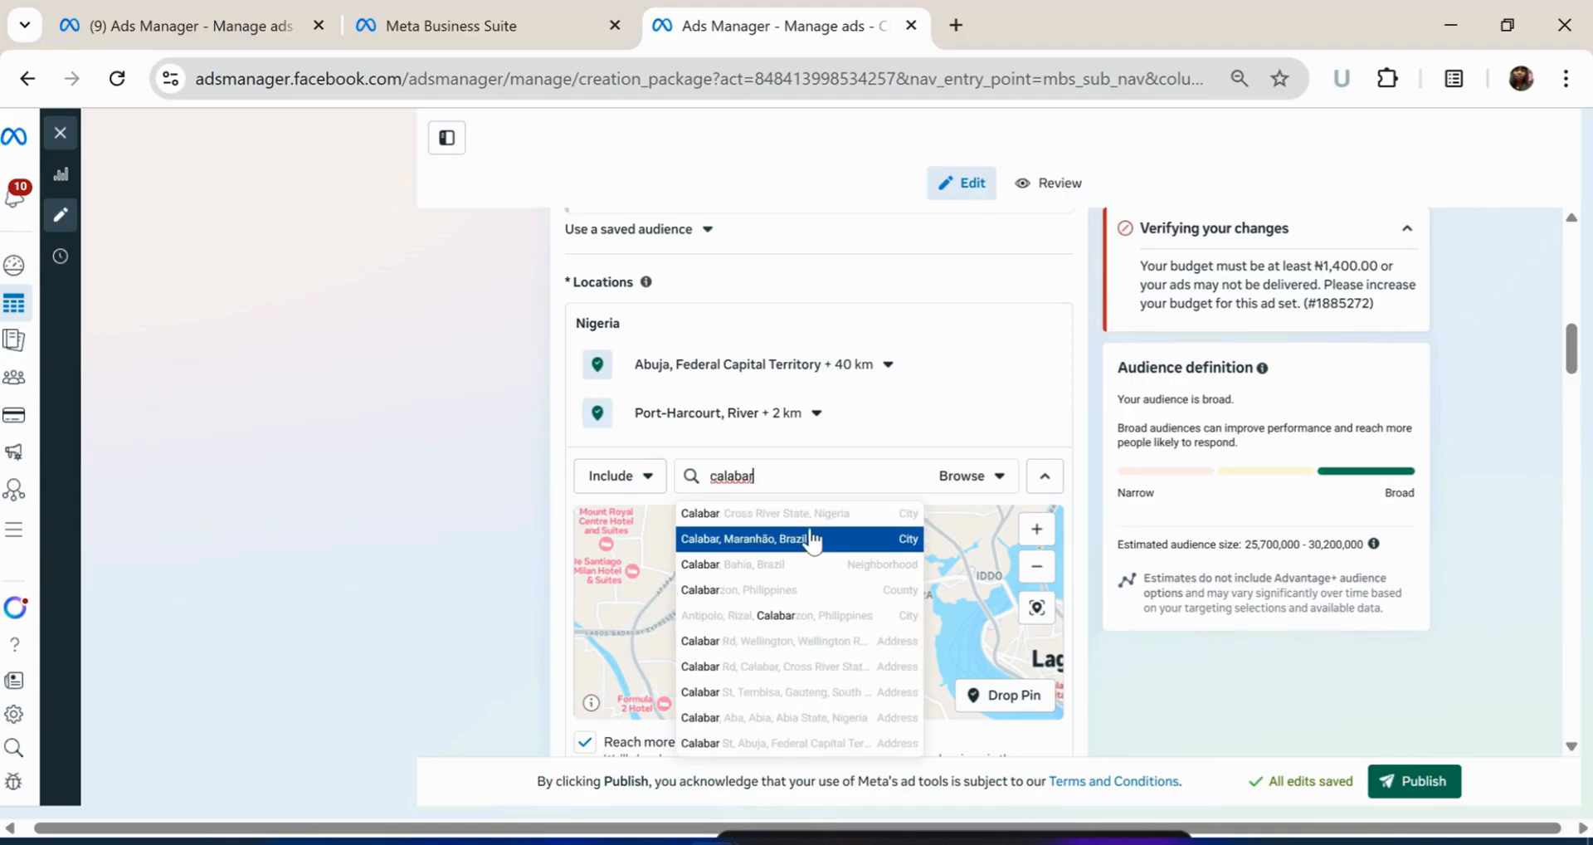
pyautogui.click(809, 519)
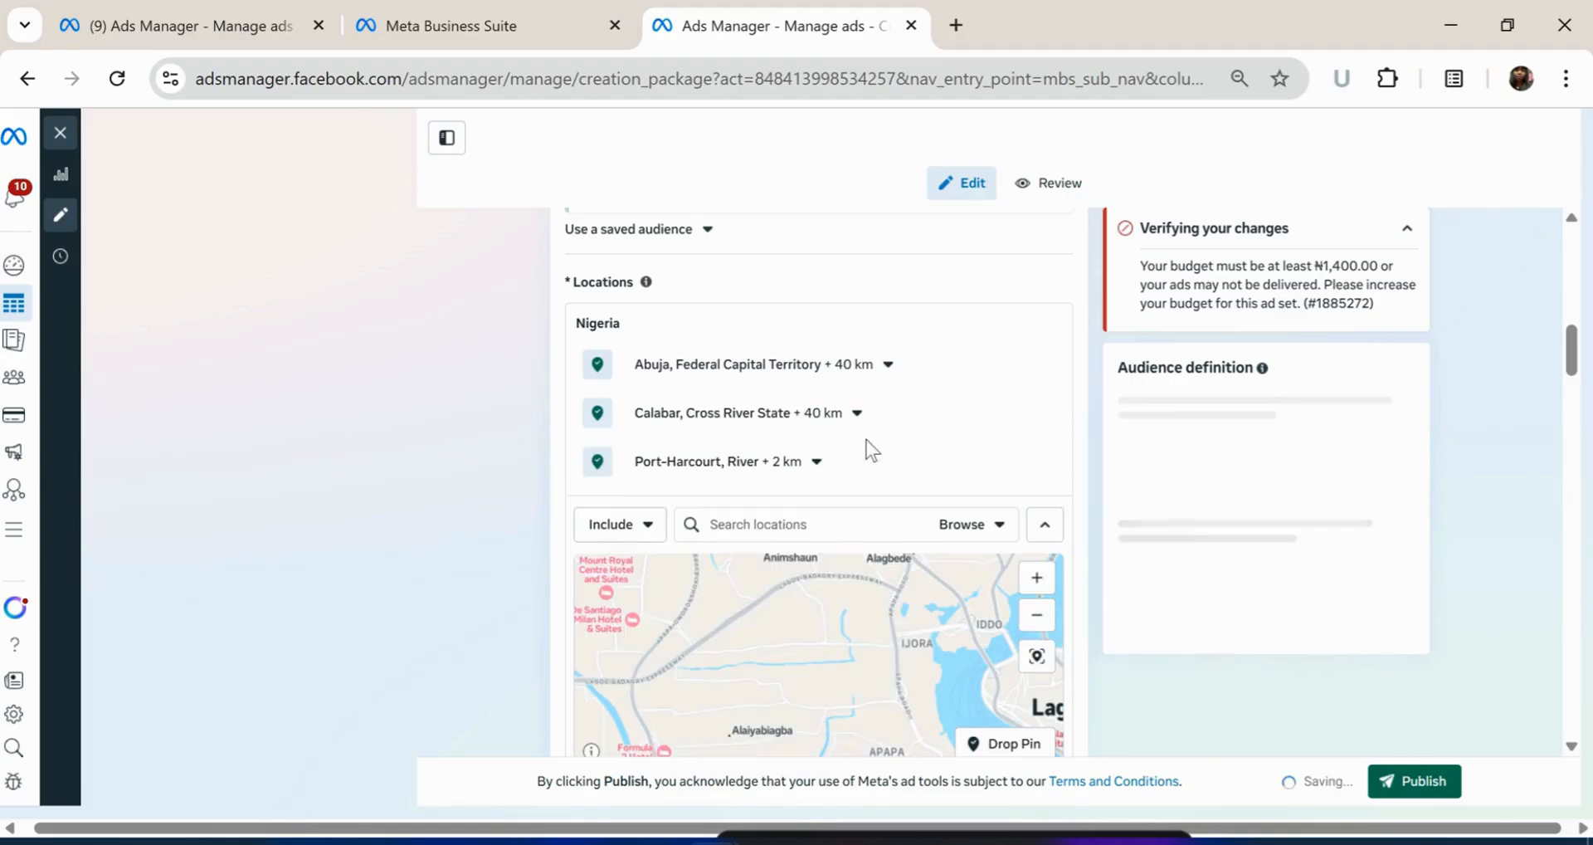
pyautogui.scroll(-2, 866, 438)
pyautogui.scroll(-3, 865, 437)
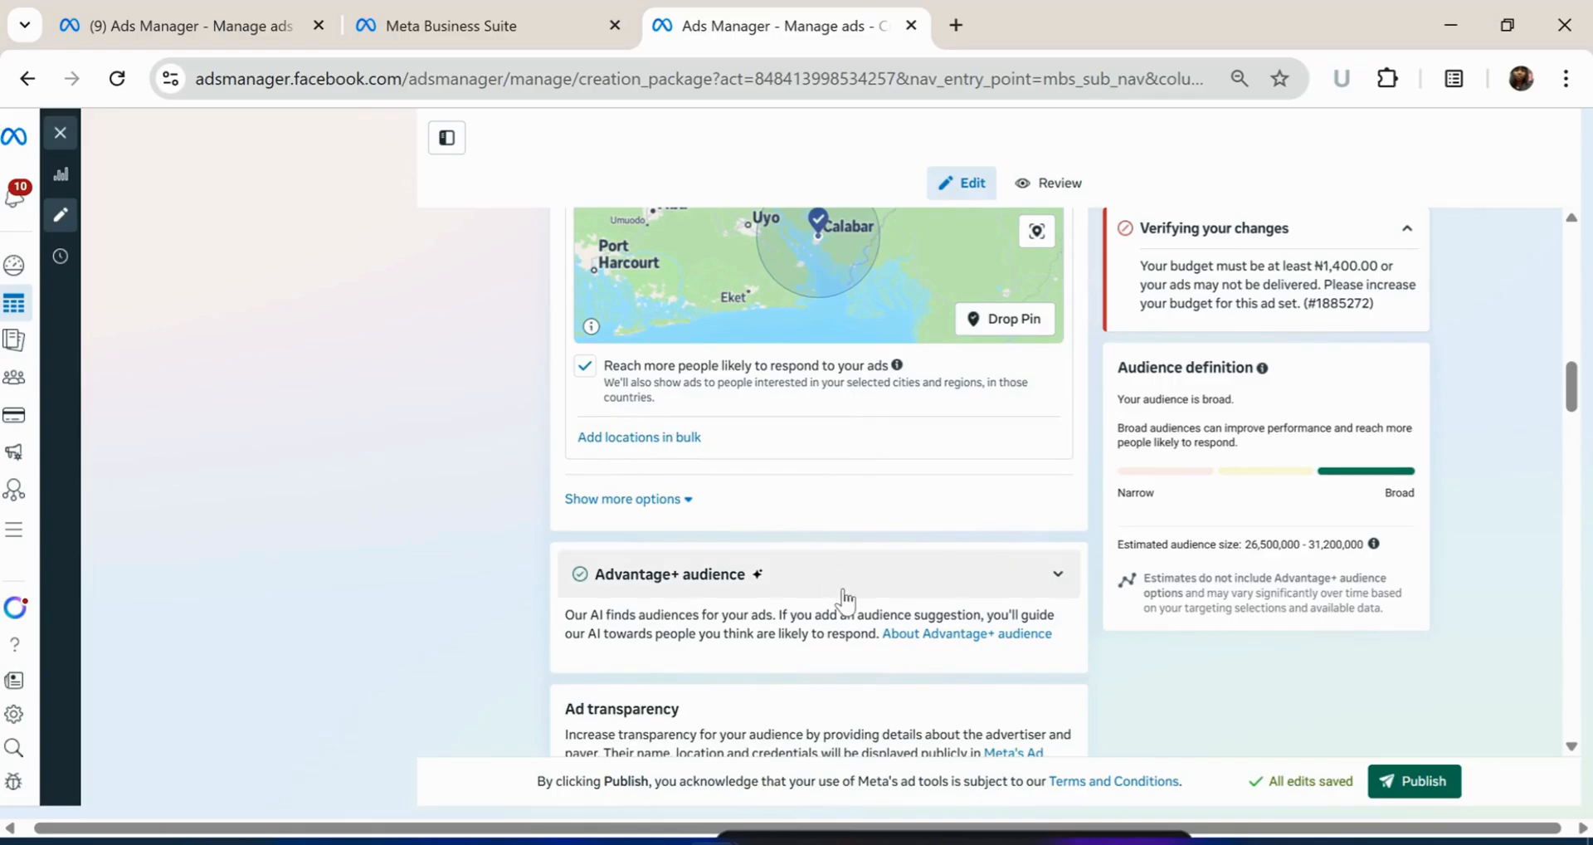
# Expand 'Show more options' under Placements to display brand safety and inventory filters
pyautogui.scroll(-3, 842, 597)
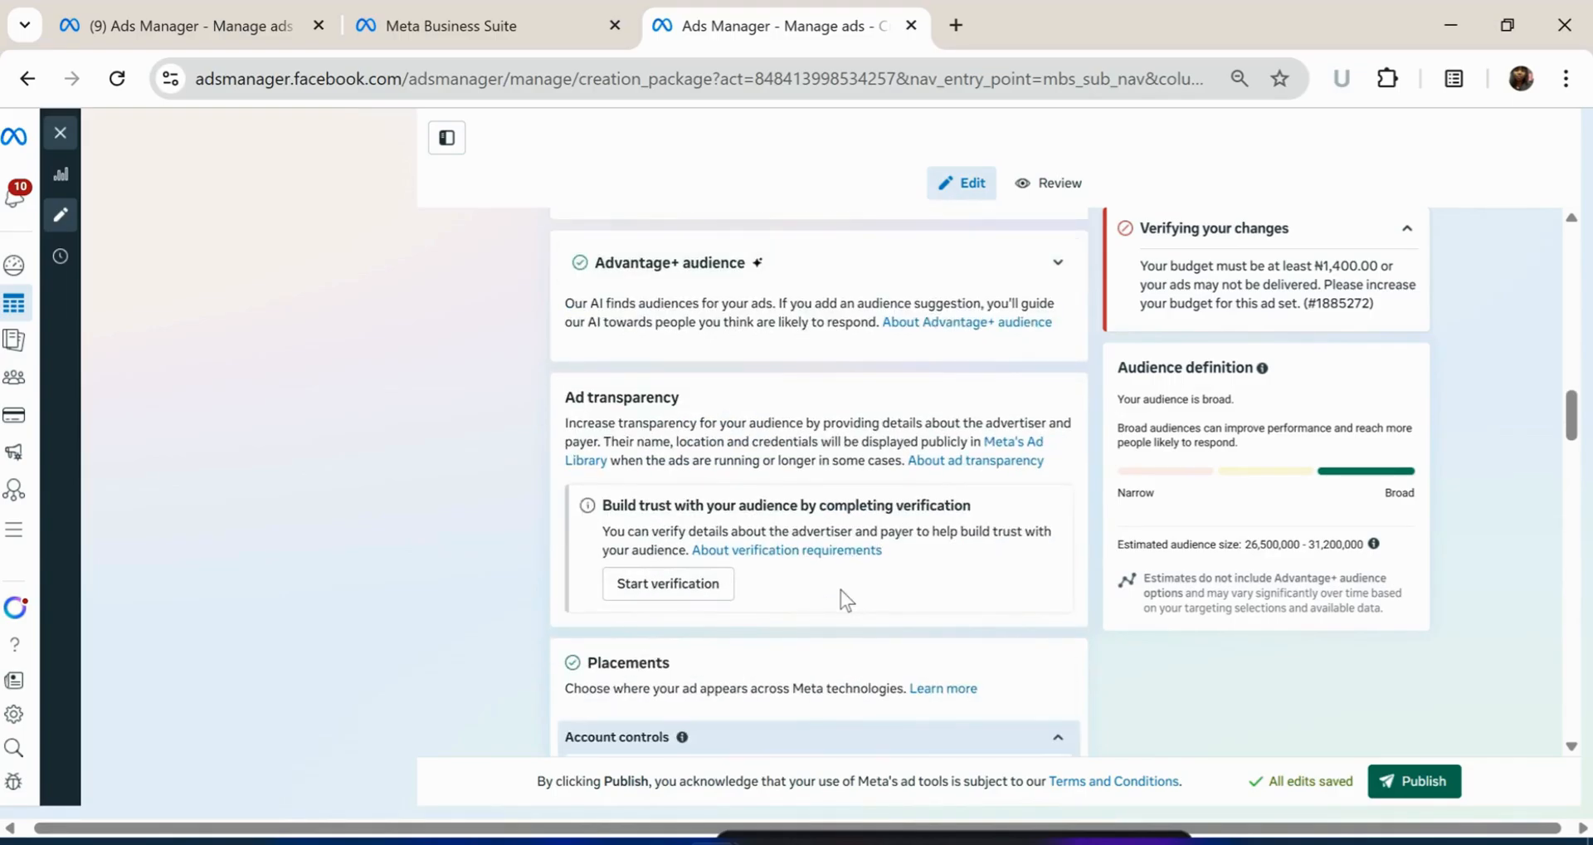
pyautogui.scroll(-2, 833, 597)
pyautogui.scroll(2, 829, 599)
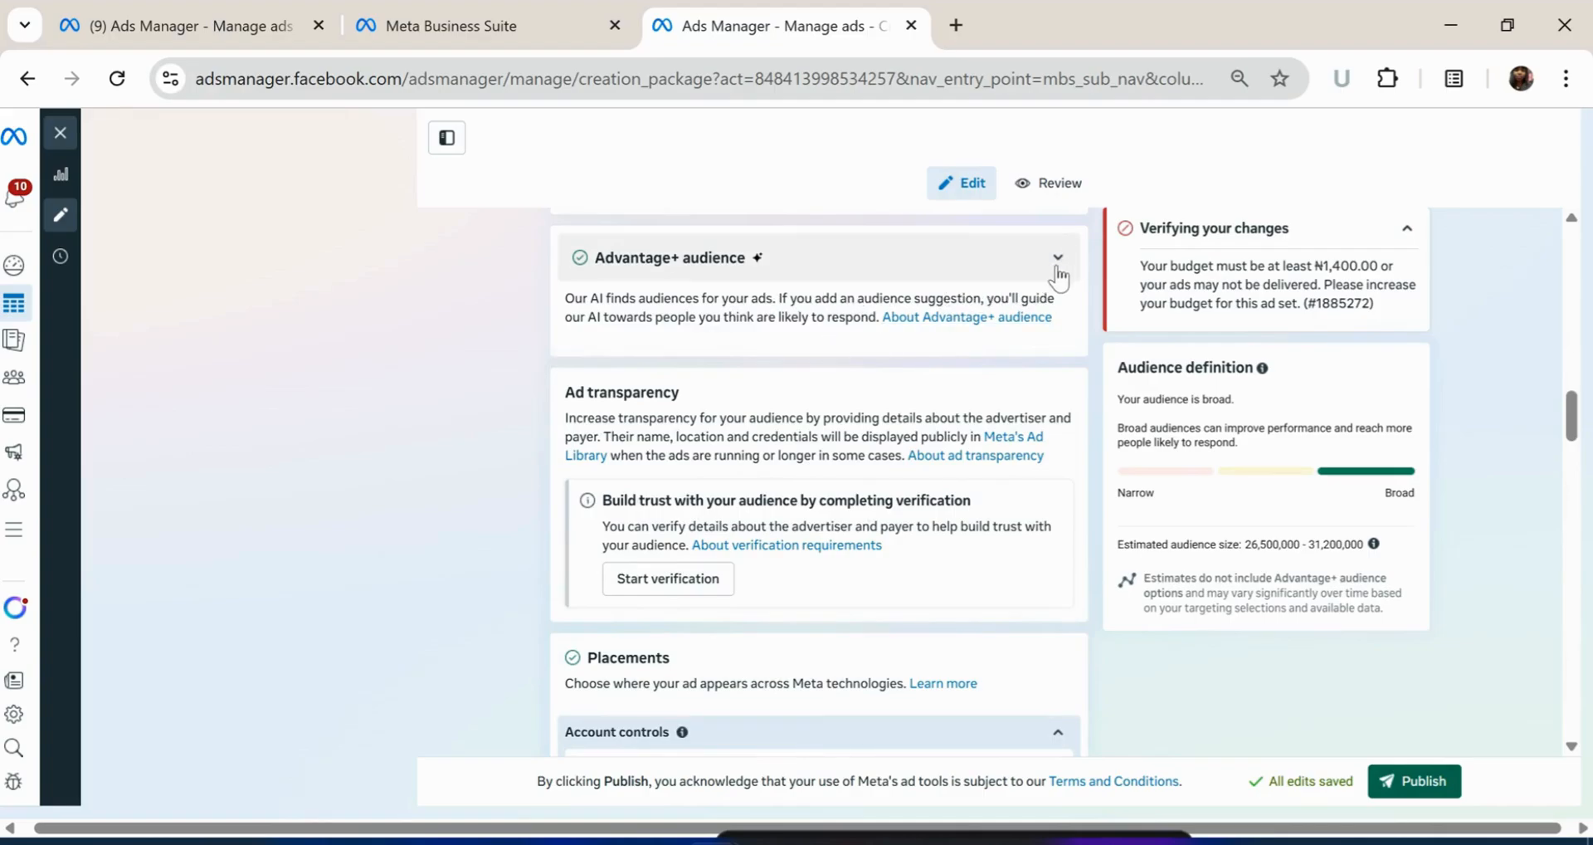
pyautogui.scroll(-5, 975, 291)
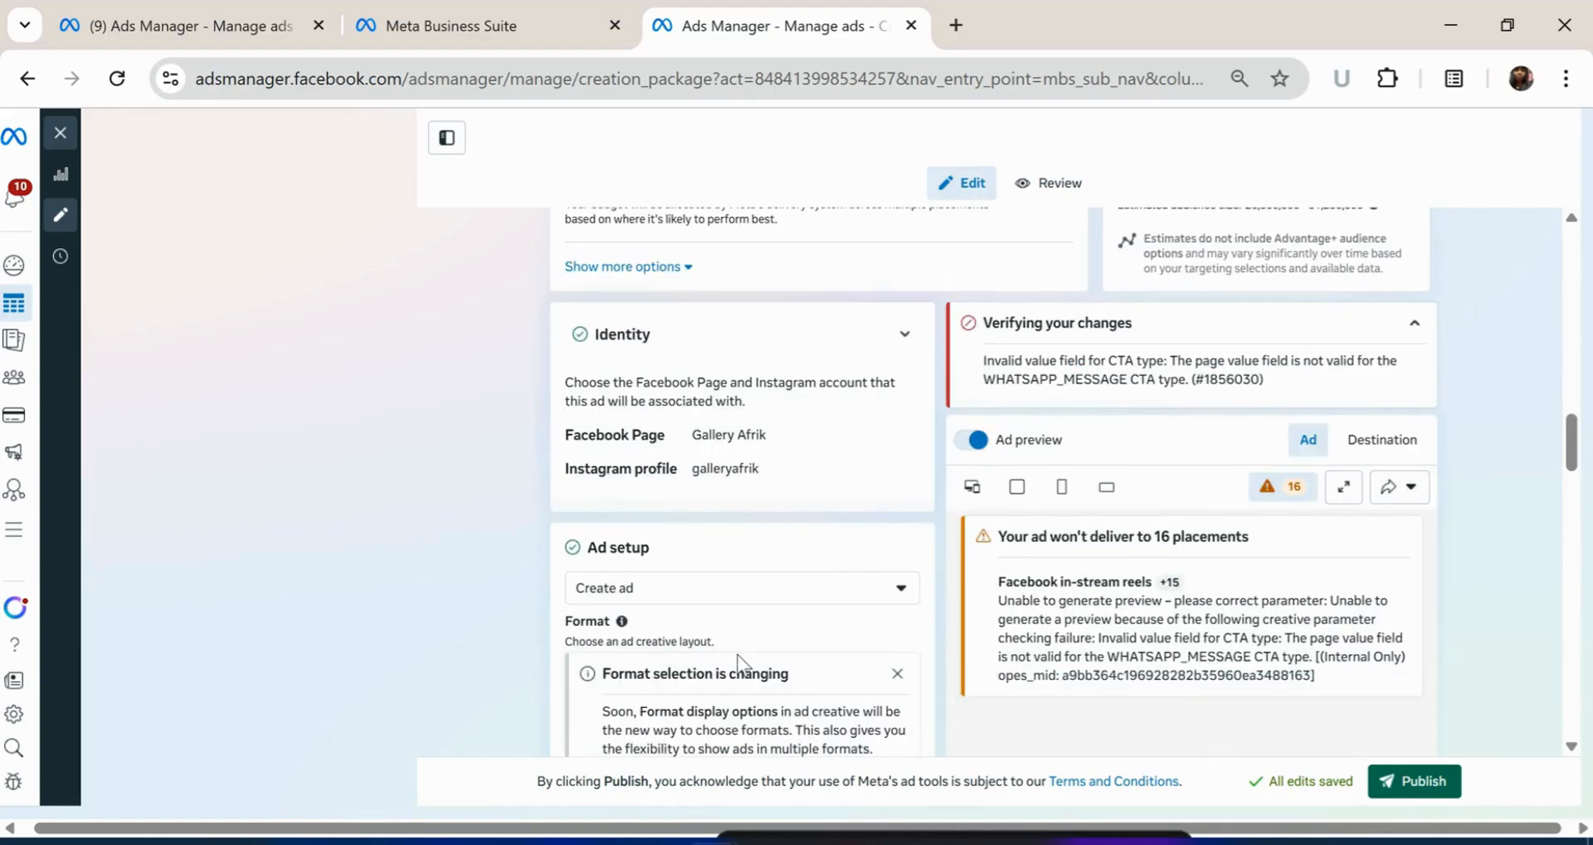
pyautogui.scroll(4, 736, 664)
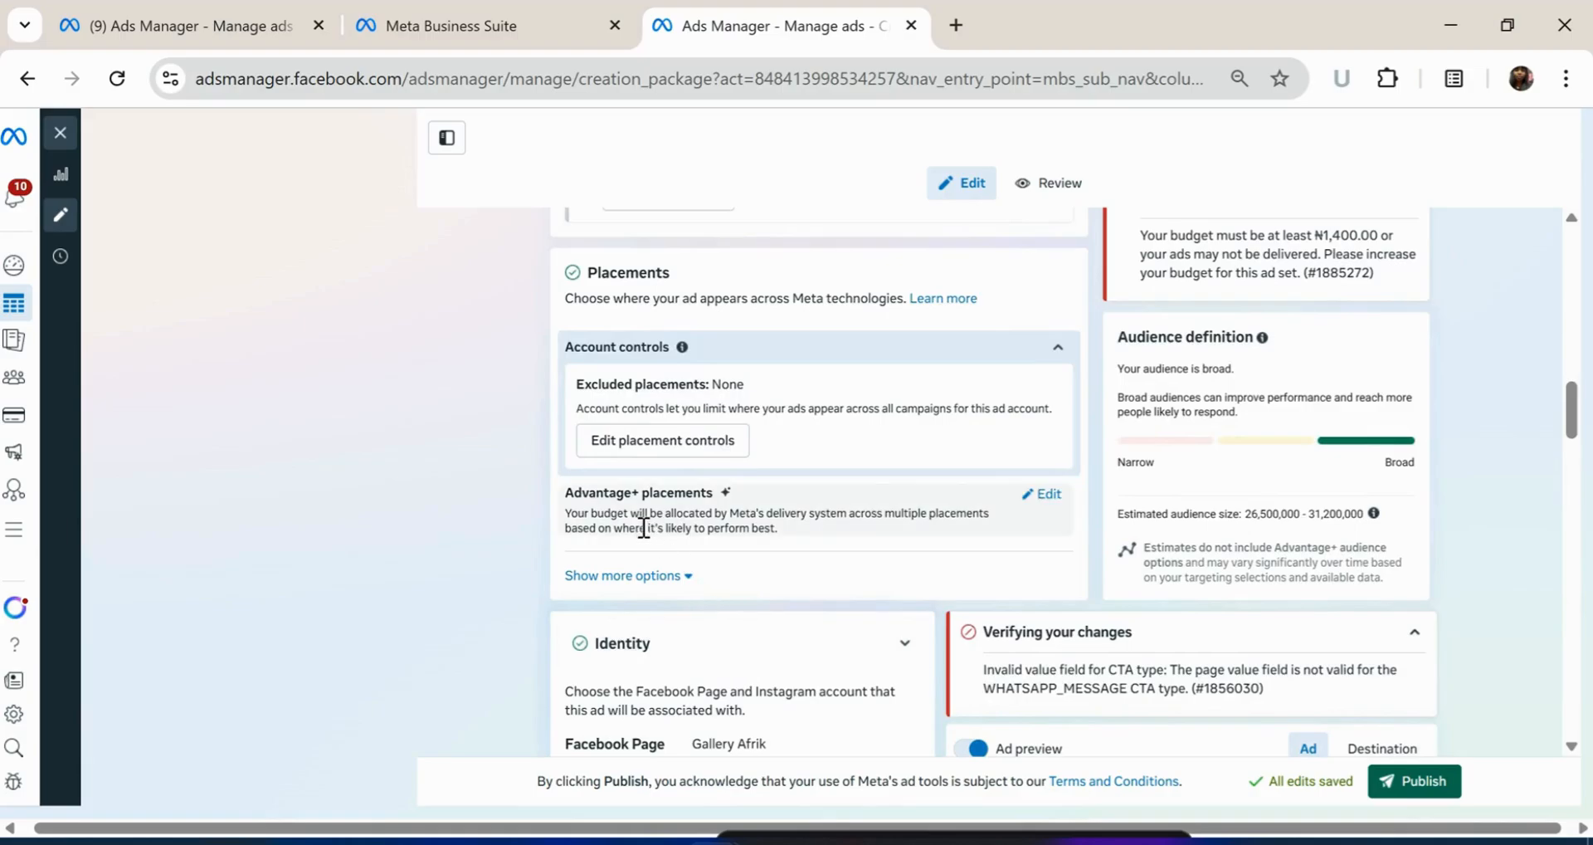
pyautogui.click(687, 578)
pyautogui.scroll(-3, 734, 631)
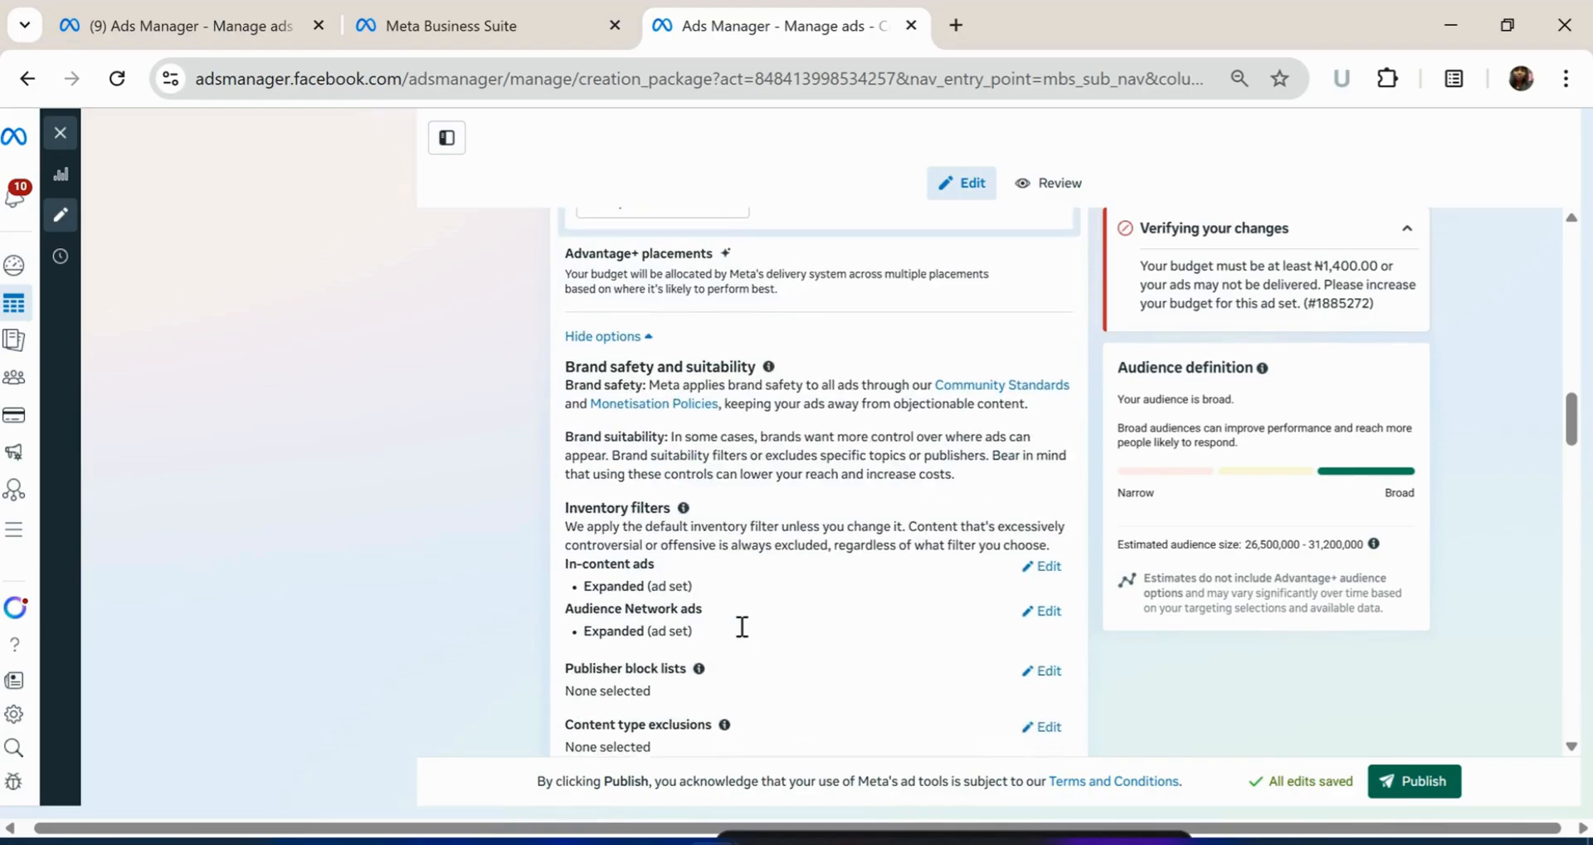
pyautogui.scroll(15, 740, 625)
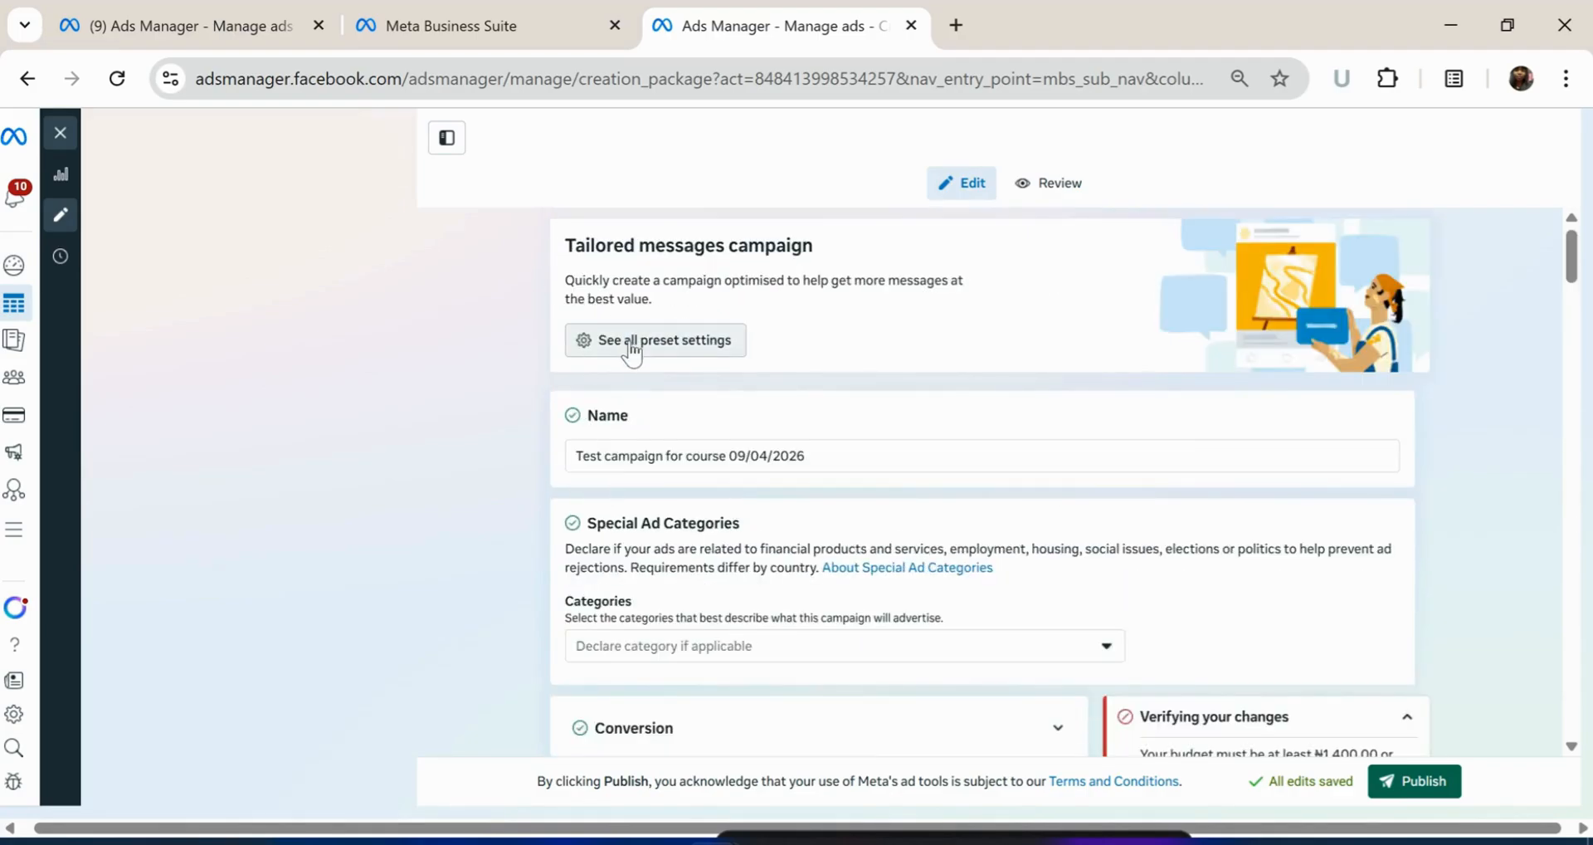
pyautogui.click(630, 341)
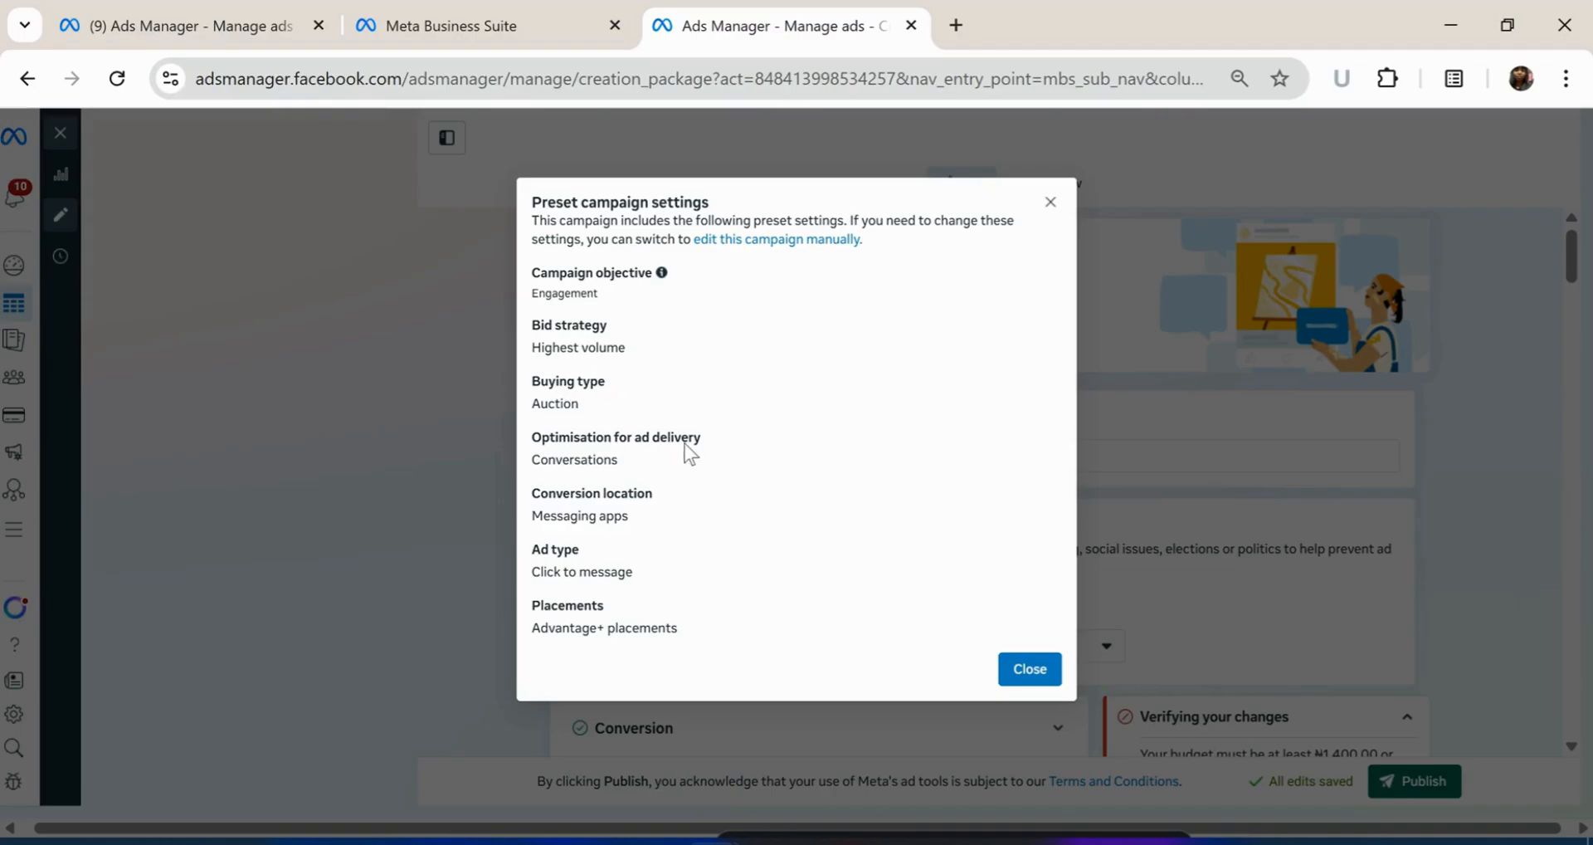
pyautogui.click(1050, 203)
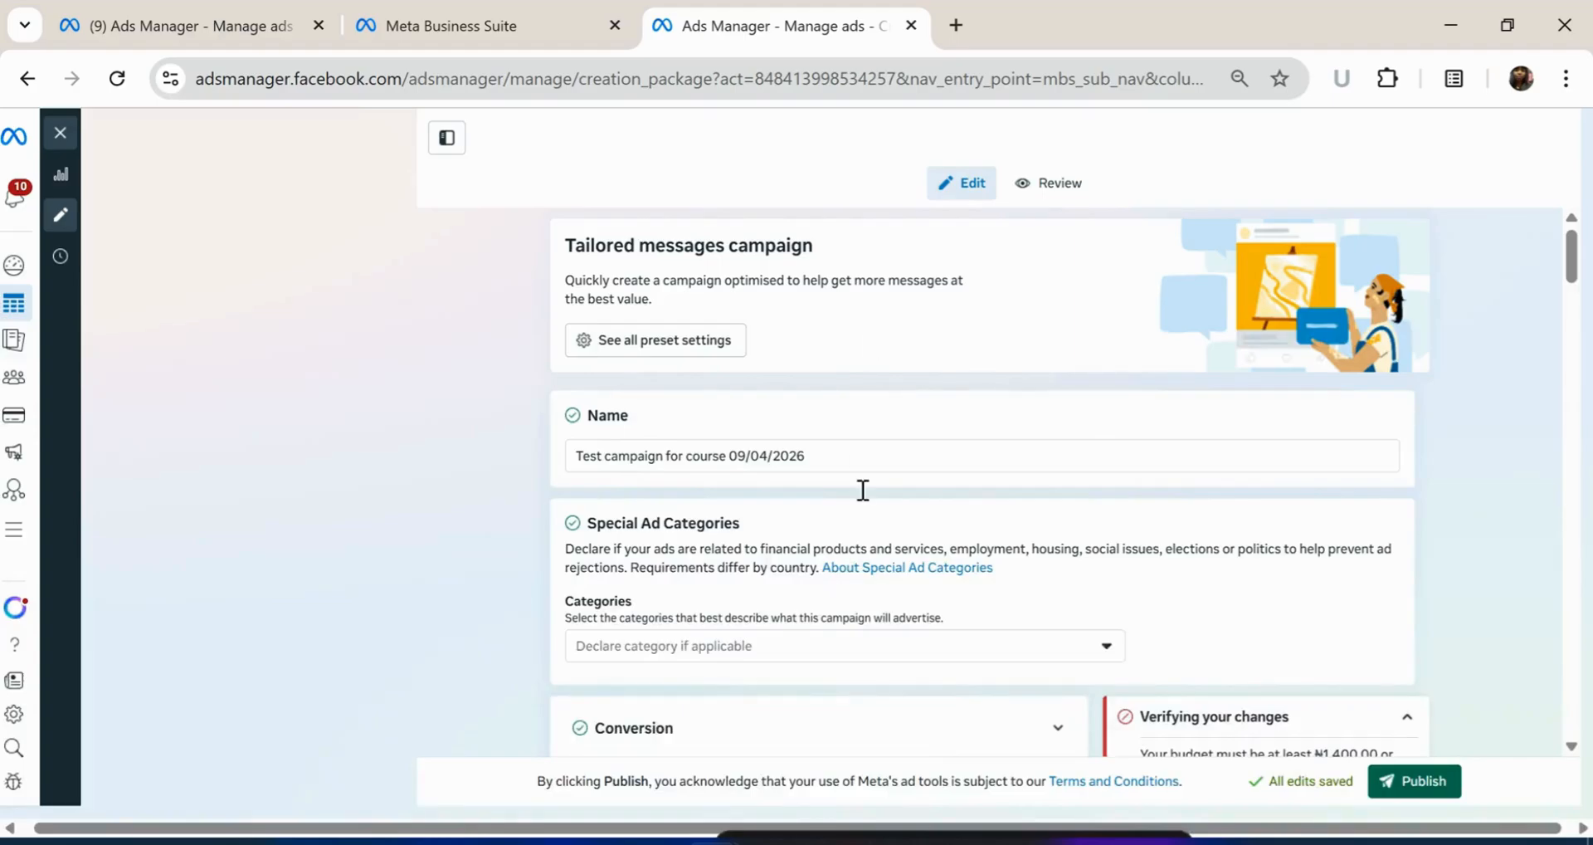
# Close the 'Format selection is changing' notice in Ad setup and scroll down to Call to action
pyautogui.scroll(-8, 869, 521)
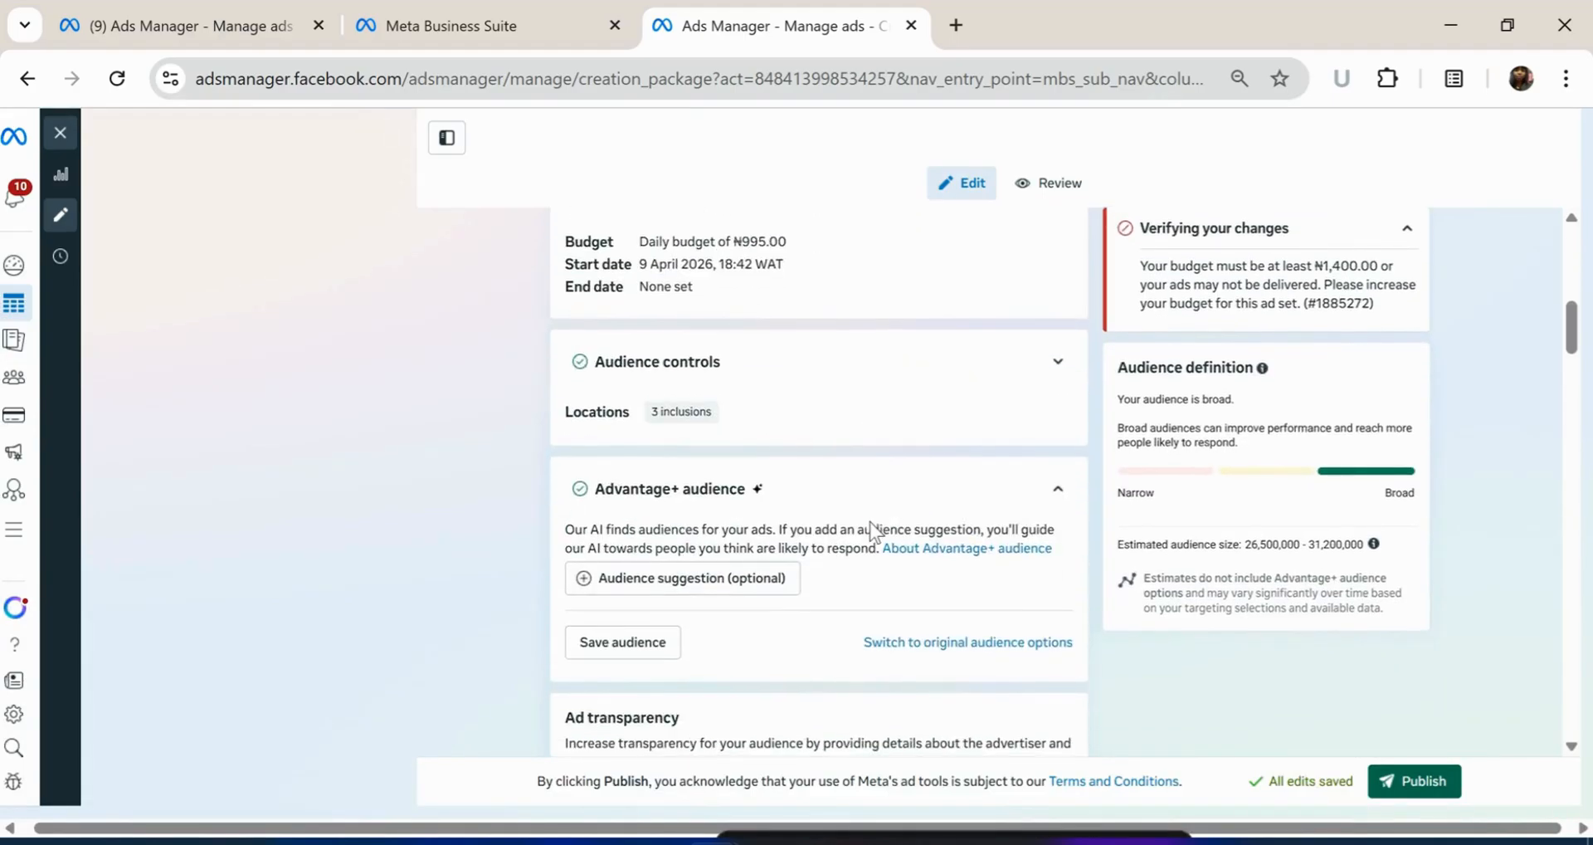
pyautogui.scroll(-3, 870, 522)
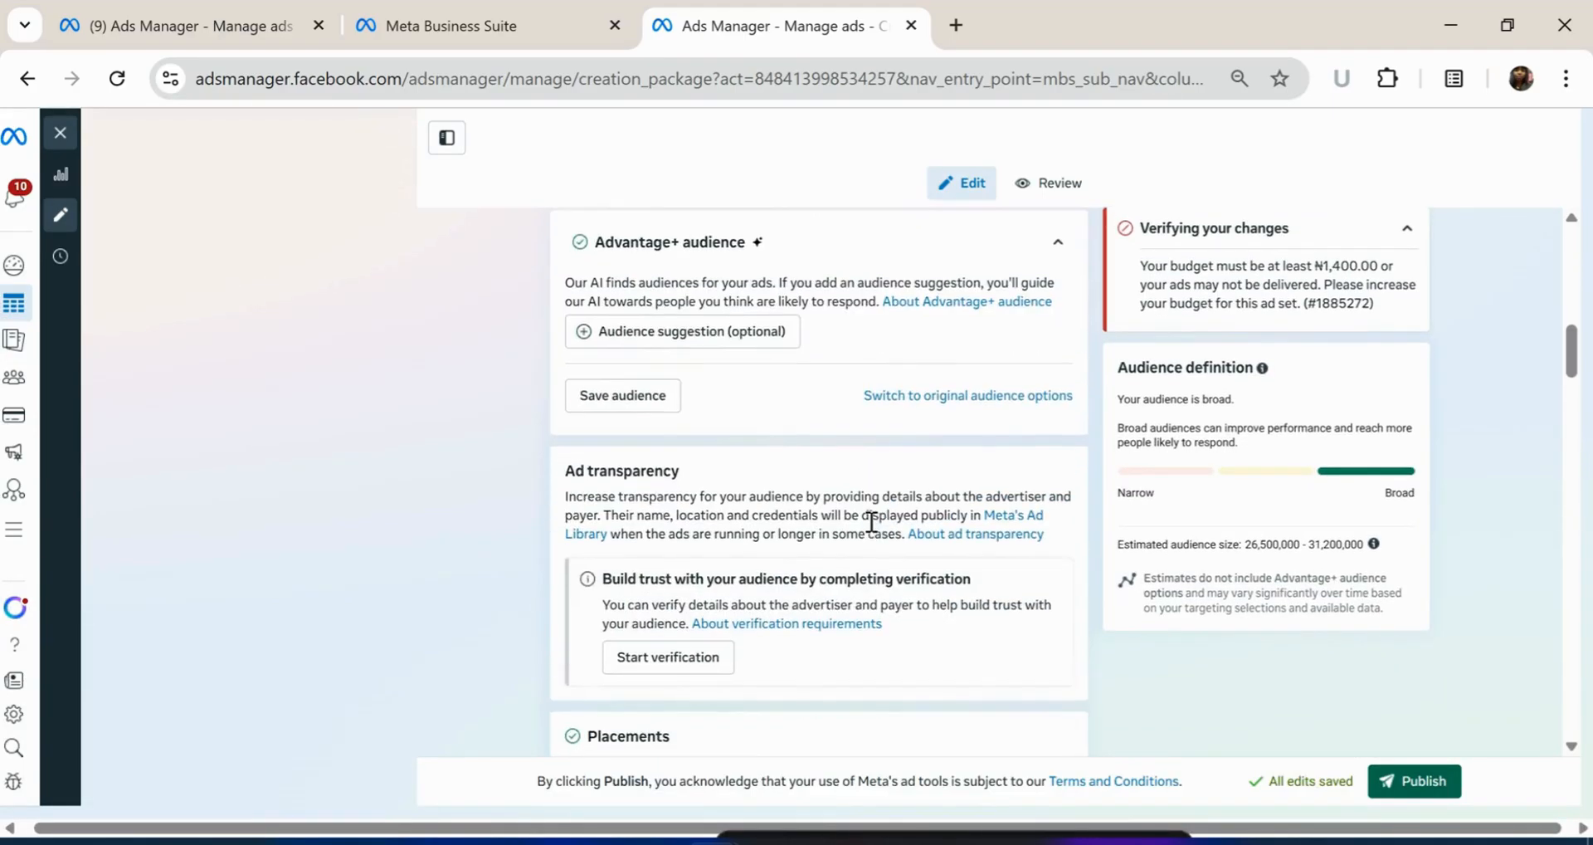
pyautogui.scroll(-10, 869, 521)
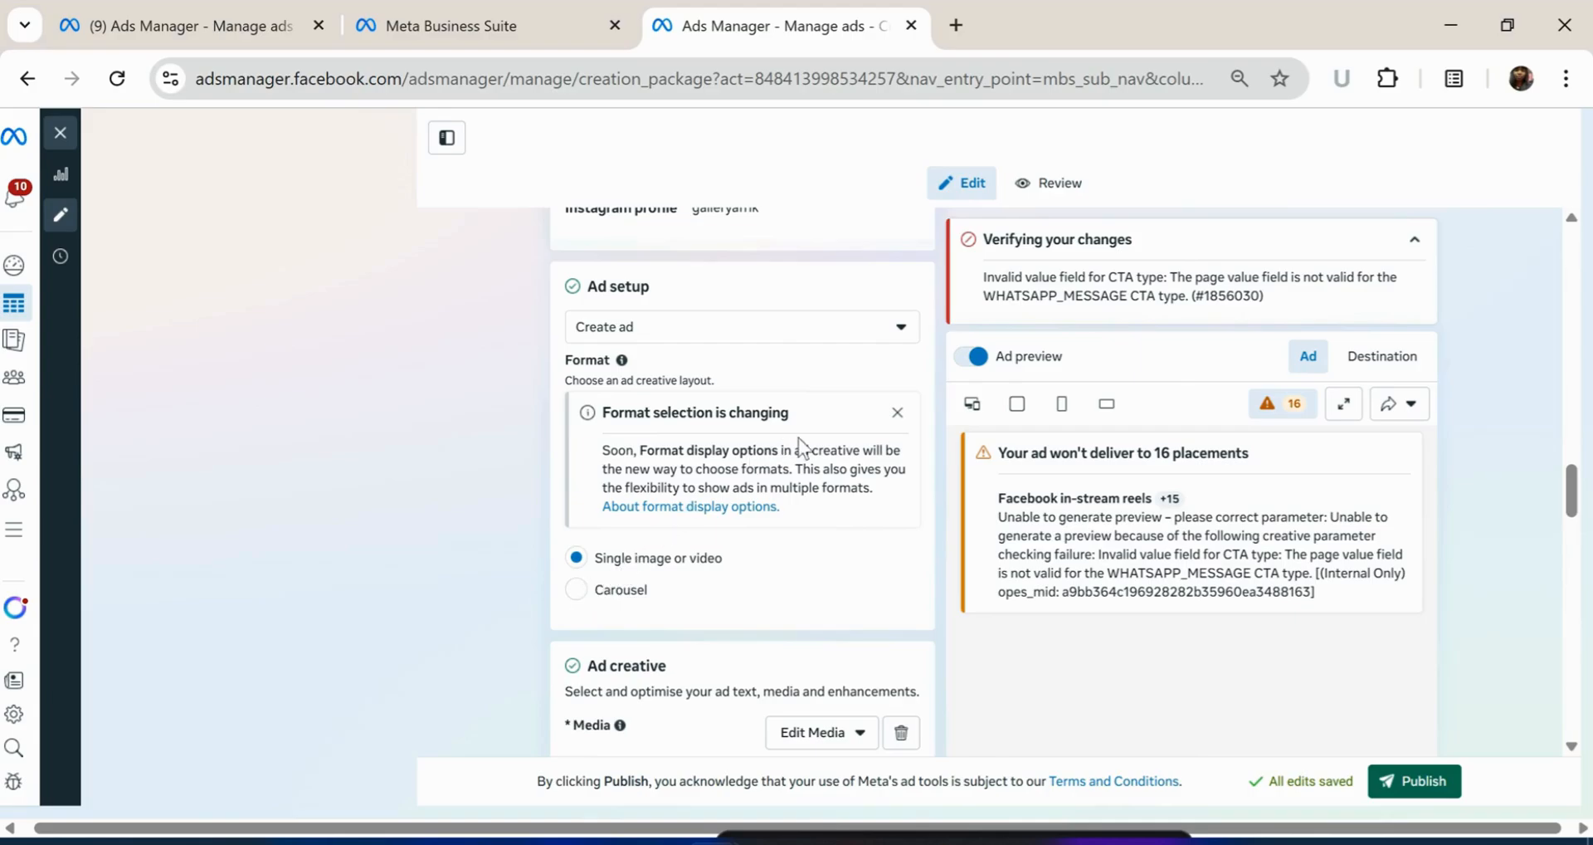
pyautogui.click(896, 414)
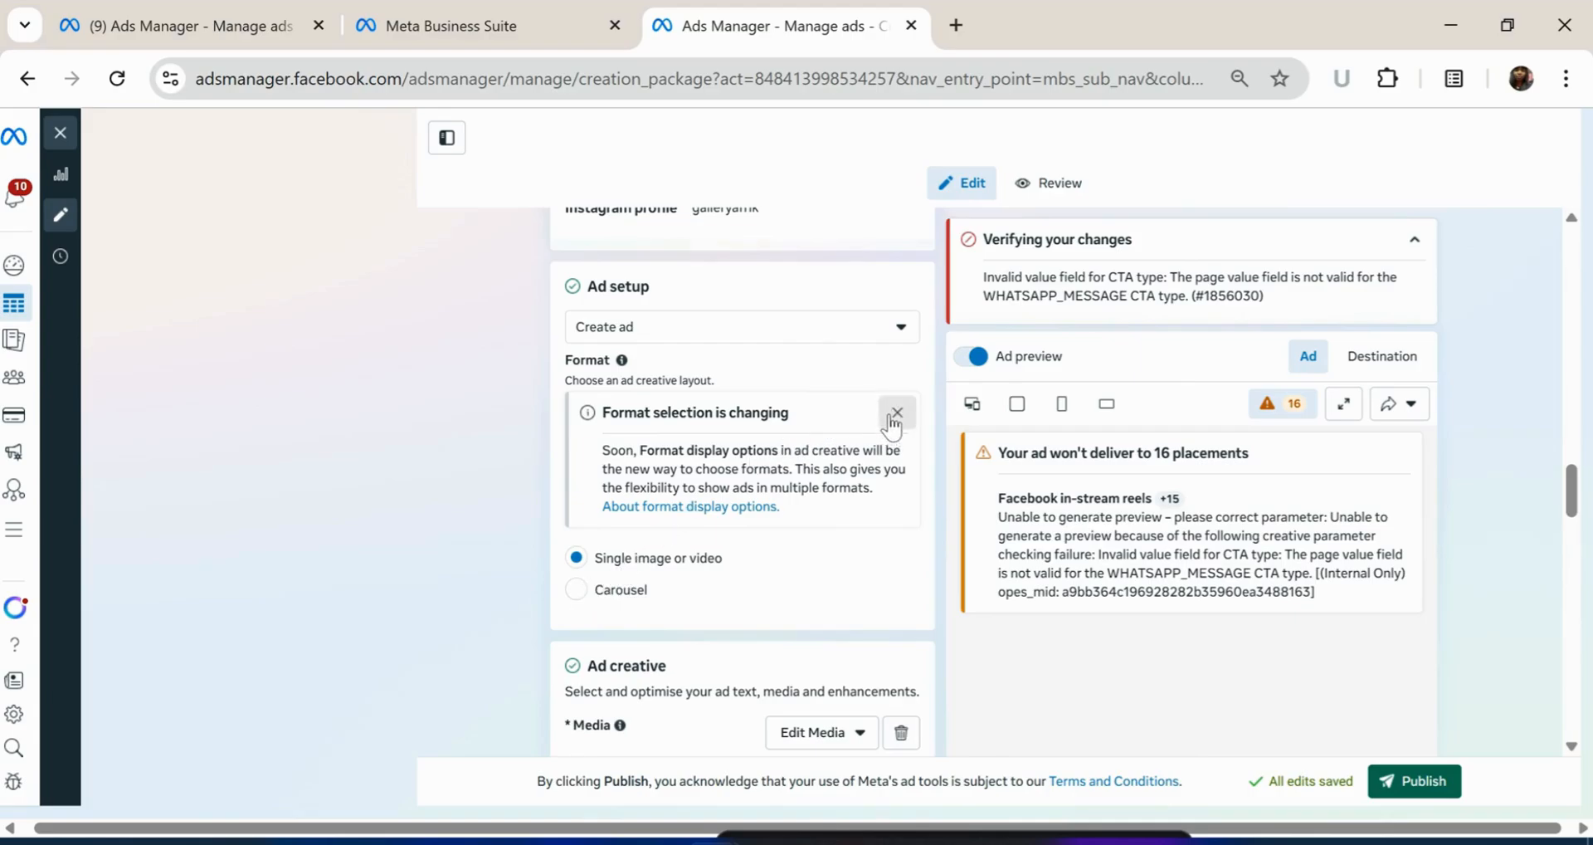
pyautogui.scroll(-7, 755, 493)
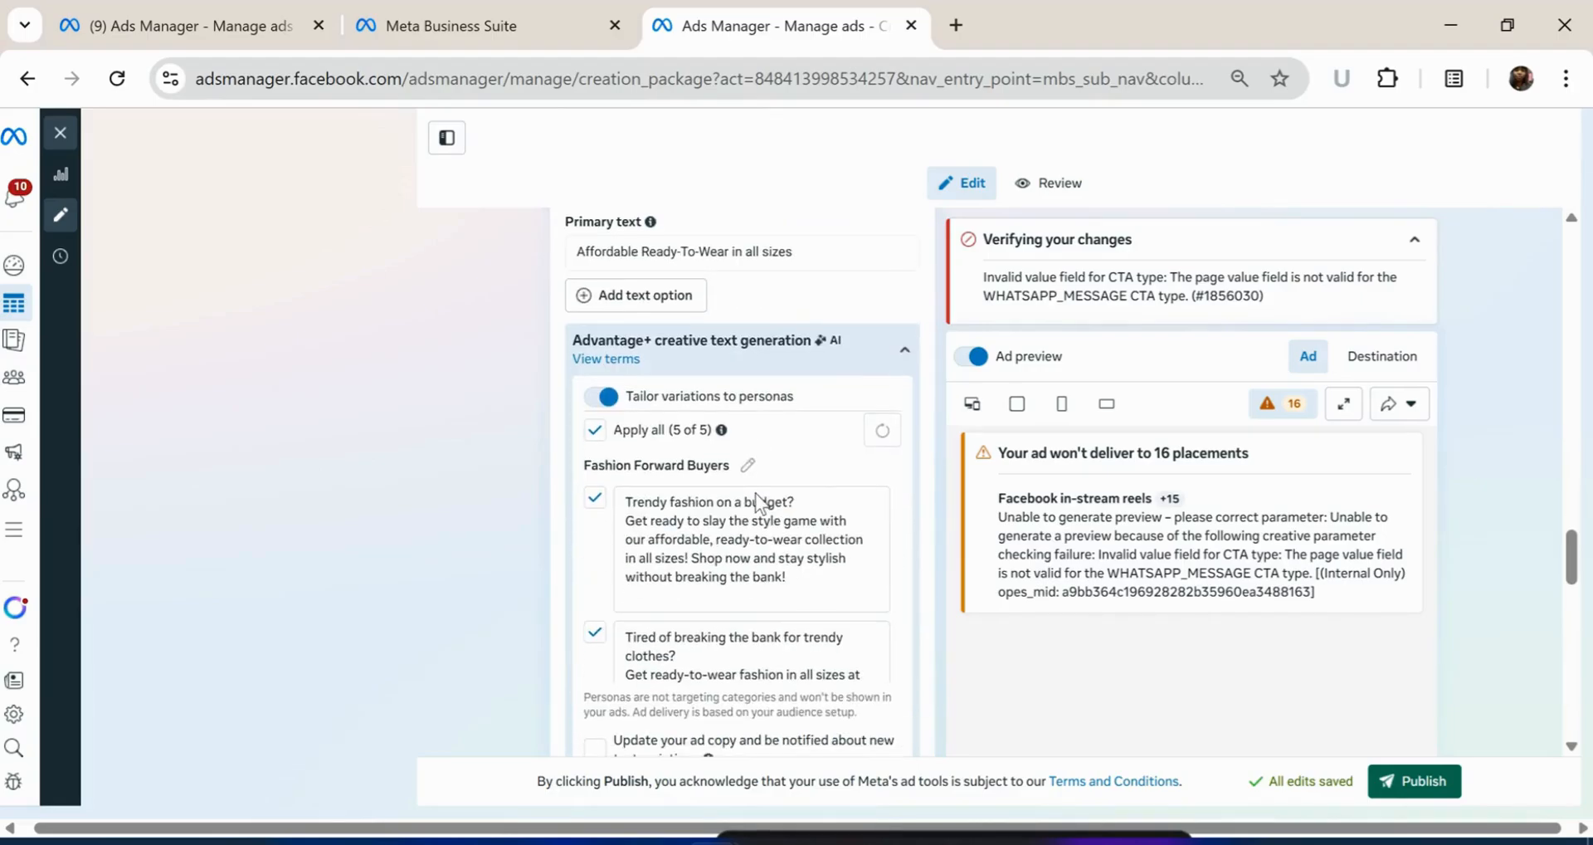
pyautogui.scroll(-3, 756, 498)
pyautogui.scroll(-5, 770, 445)
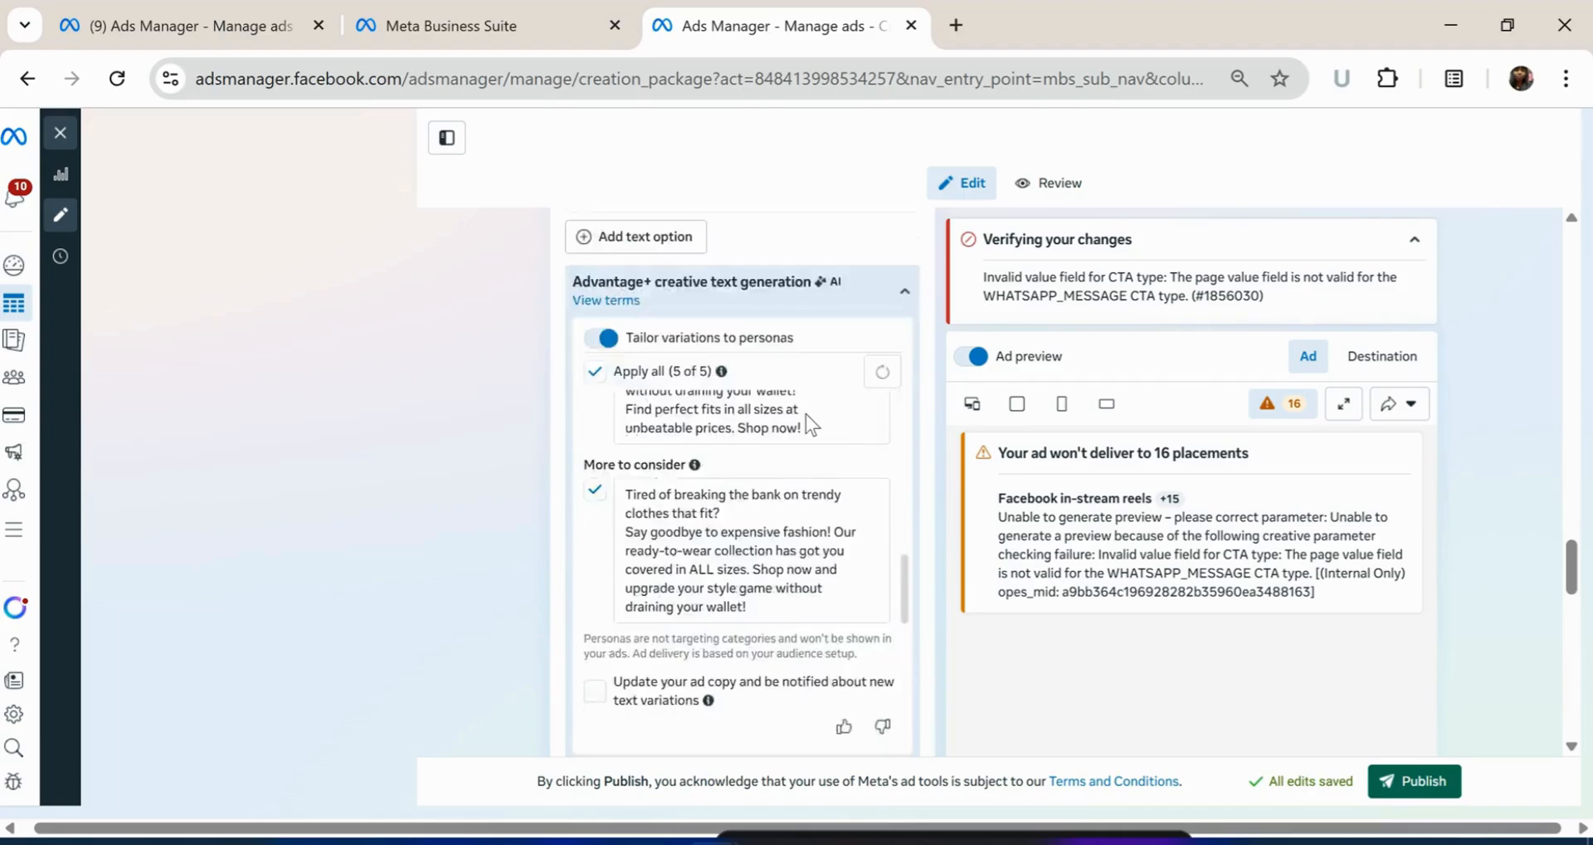
pyautogui.scroll(-5, 805, 415)
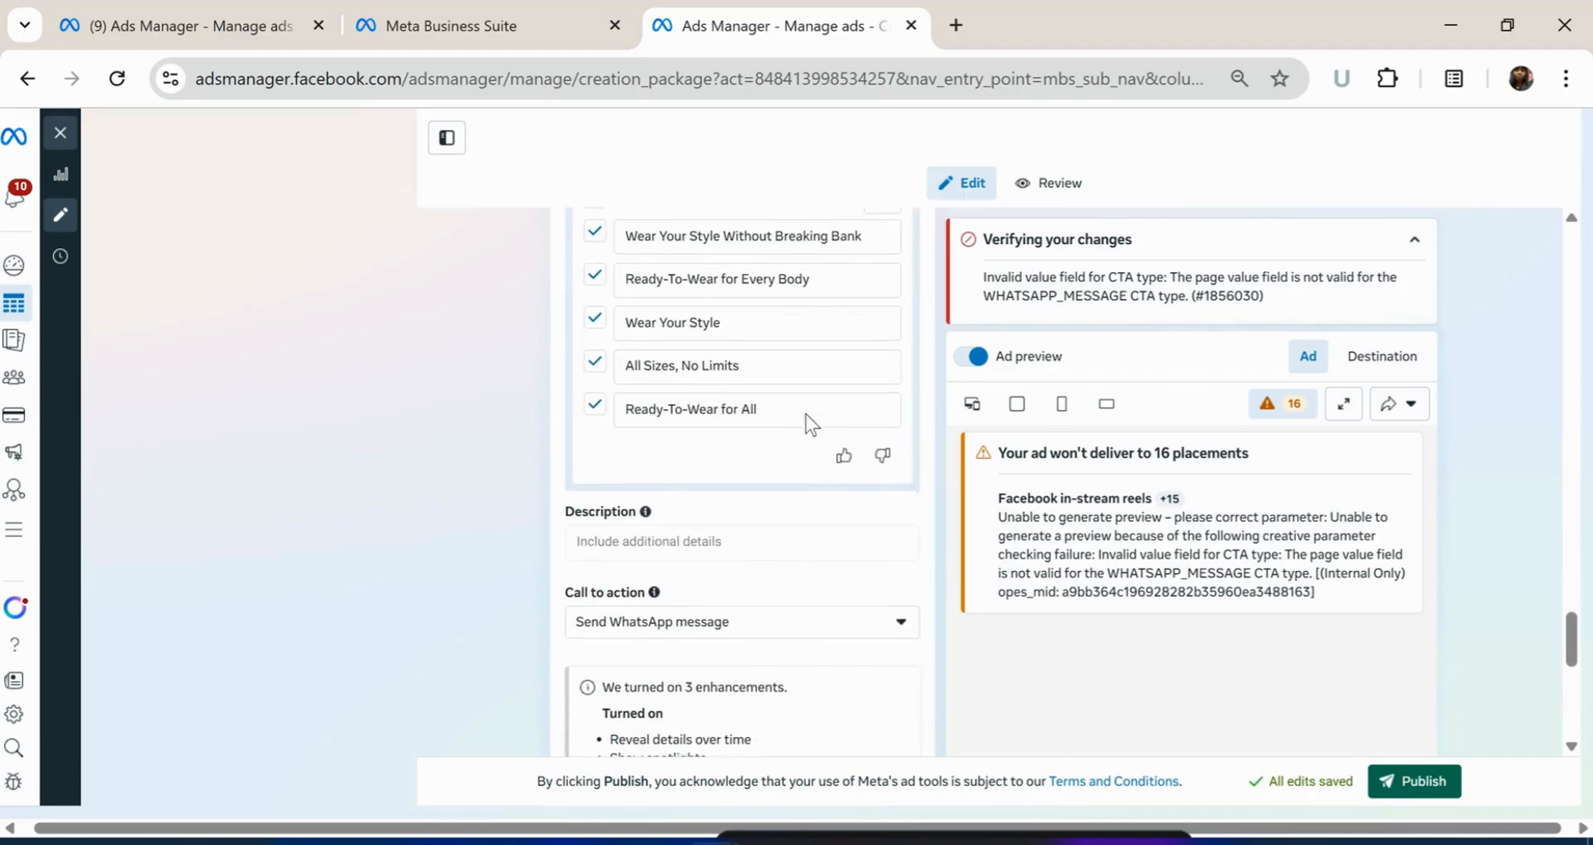
pyautogui.scroll(-1, 816, 492)
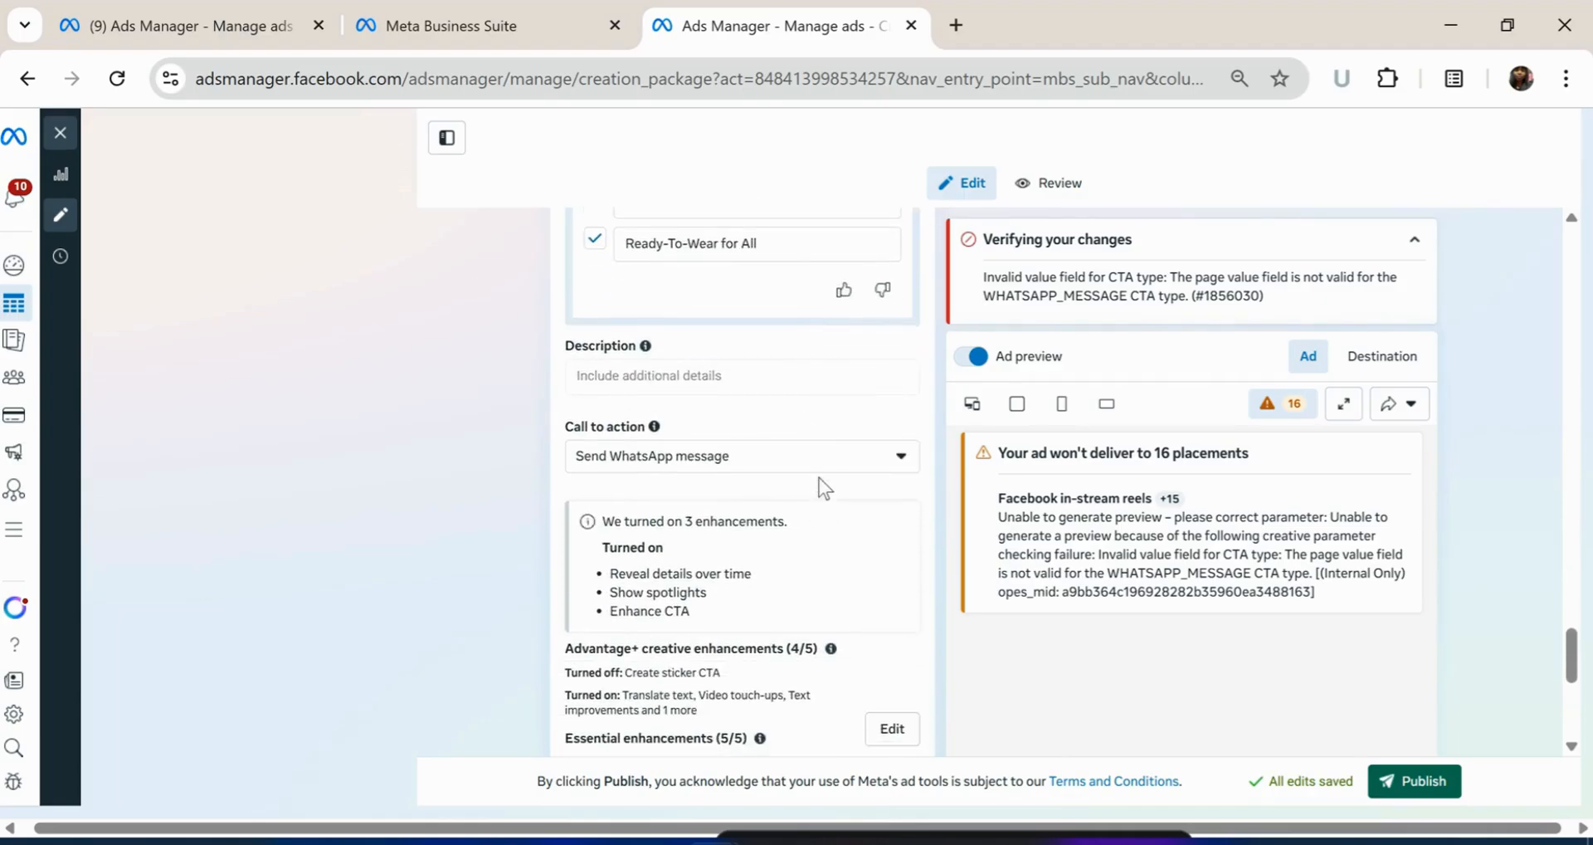
# Replace the Send WhatsApp message call to action with Order now
pyautogui.click(899, 458)
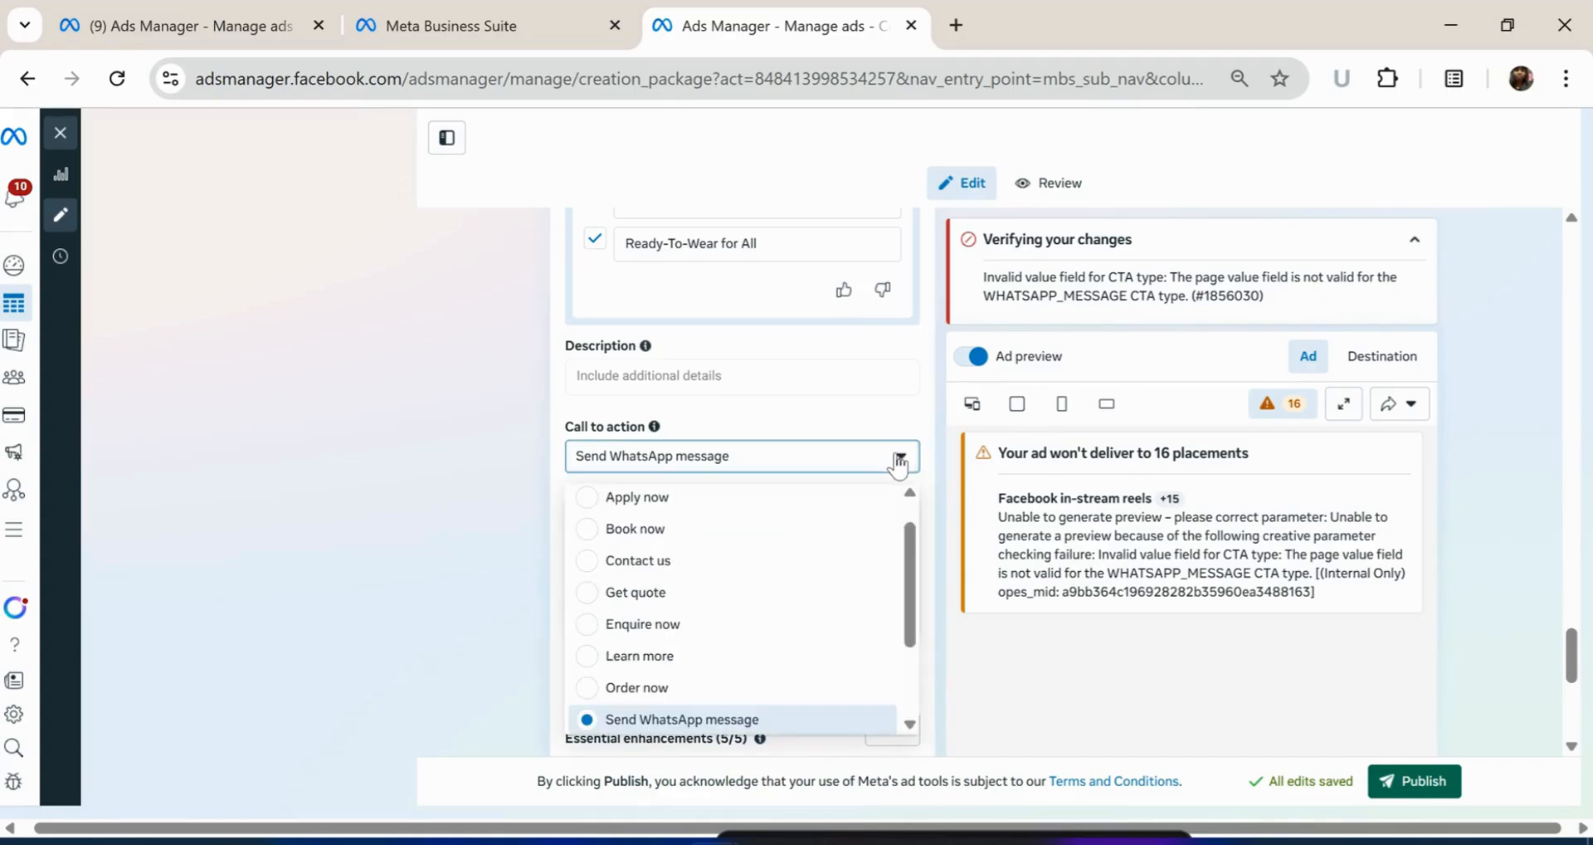
pyautogui.scroll(-2, 780, 572)
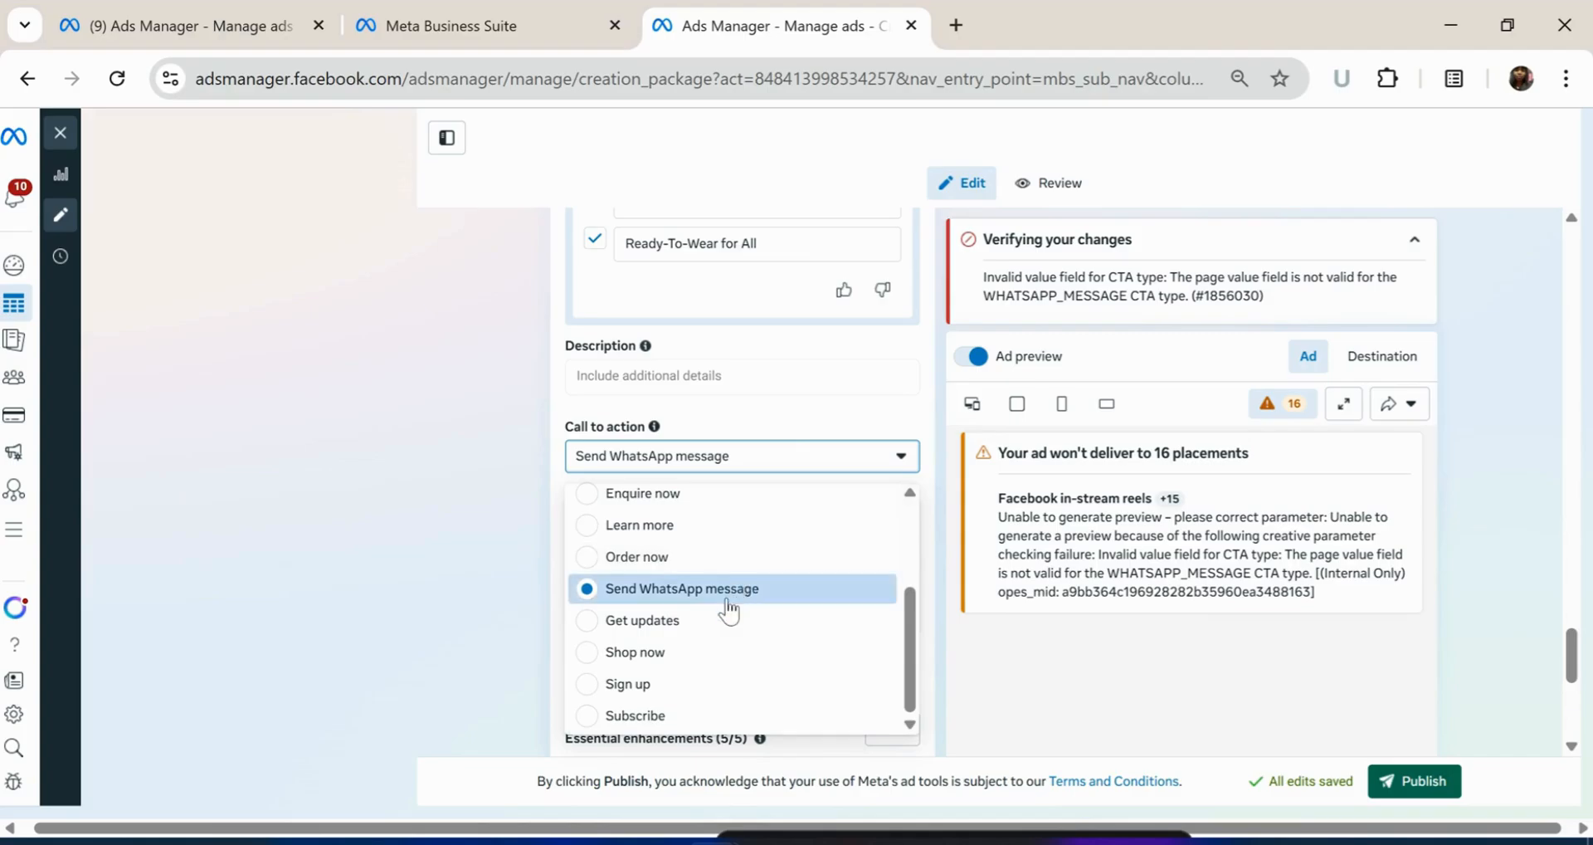
pyautogui.scroll(1, 790, 561)
pyautogui.scroll(1, 790, 556)
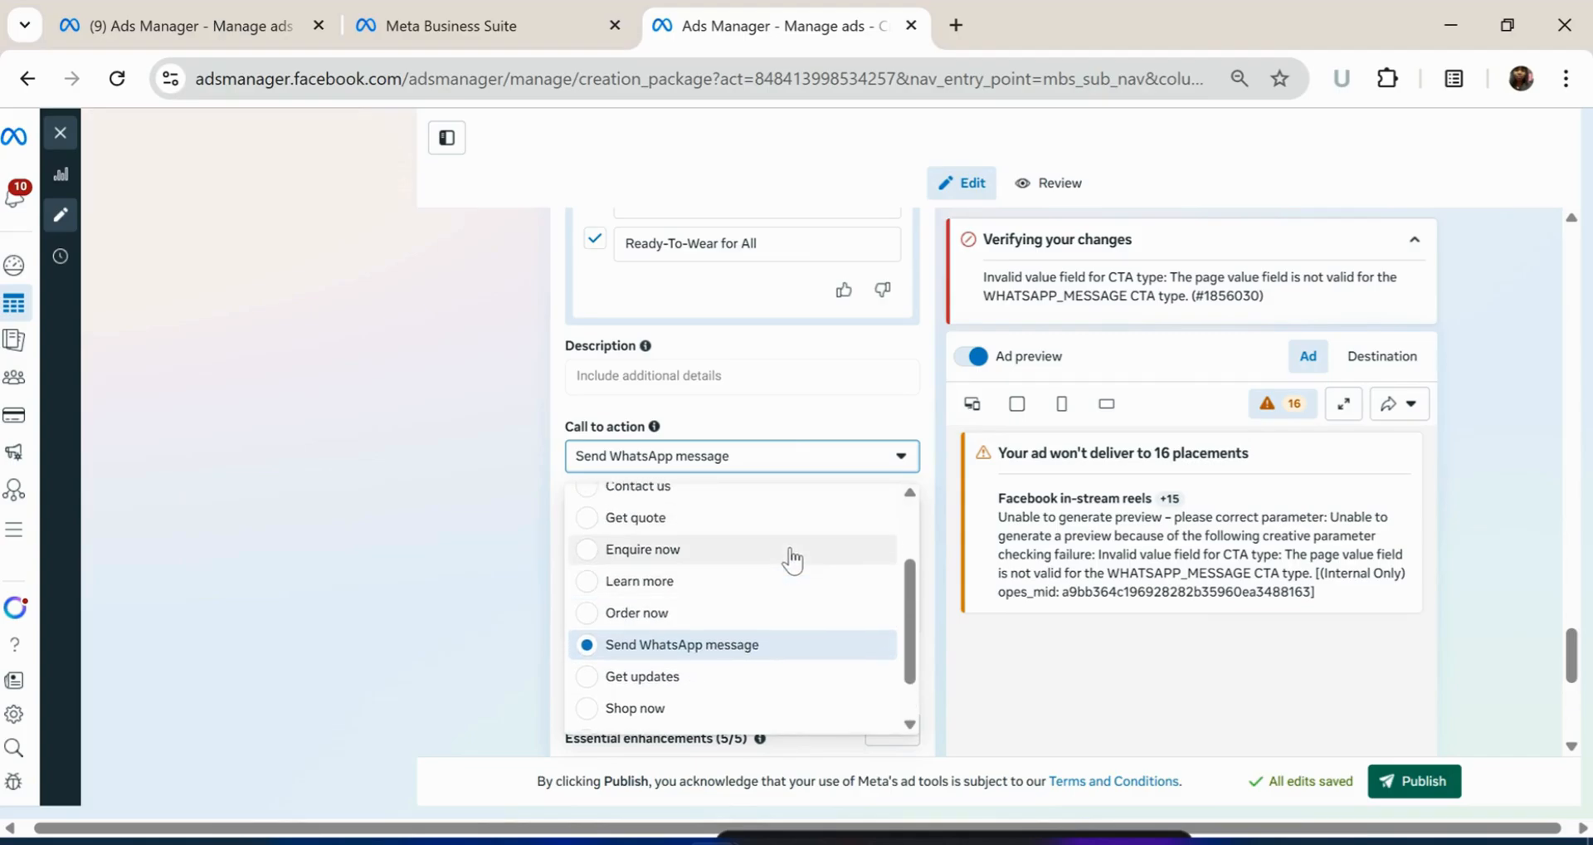
pyautogui.scroll(1, 780, 548)
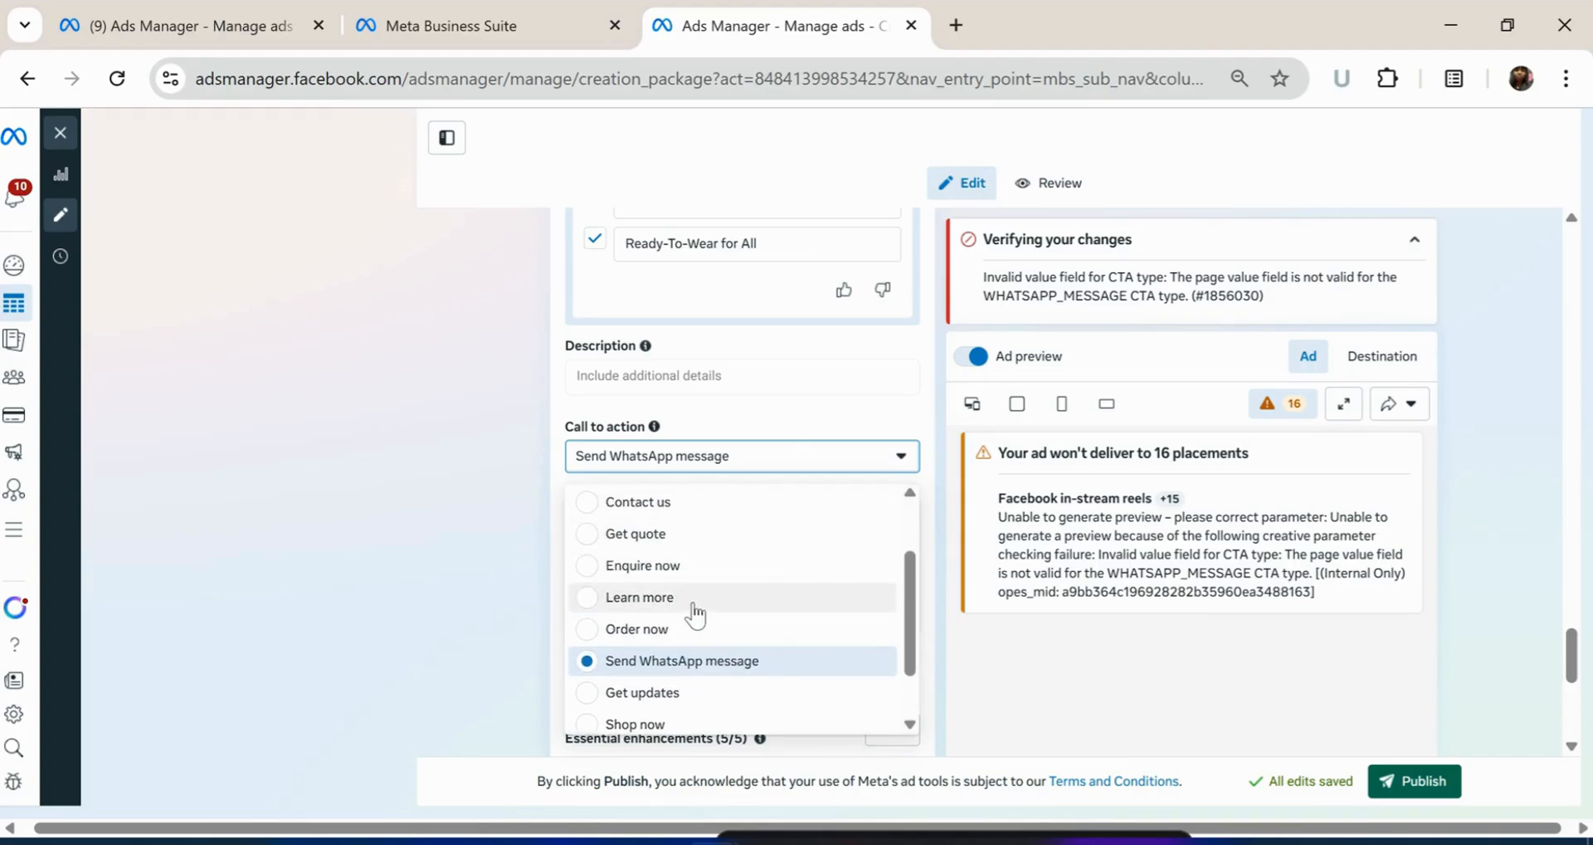
pyautogui.scroll(2, 690, 610)
pyautogui.scroll(-2, 689, 610)
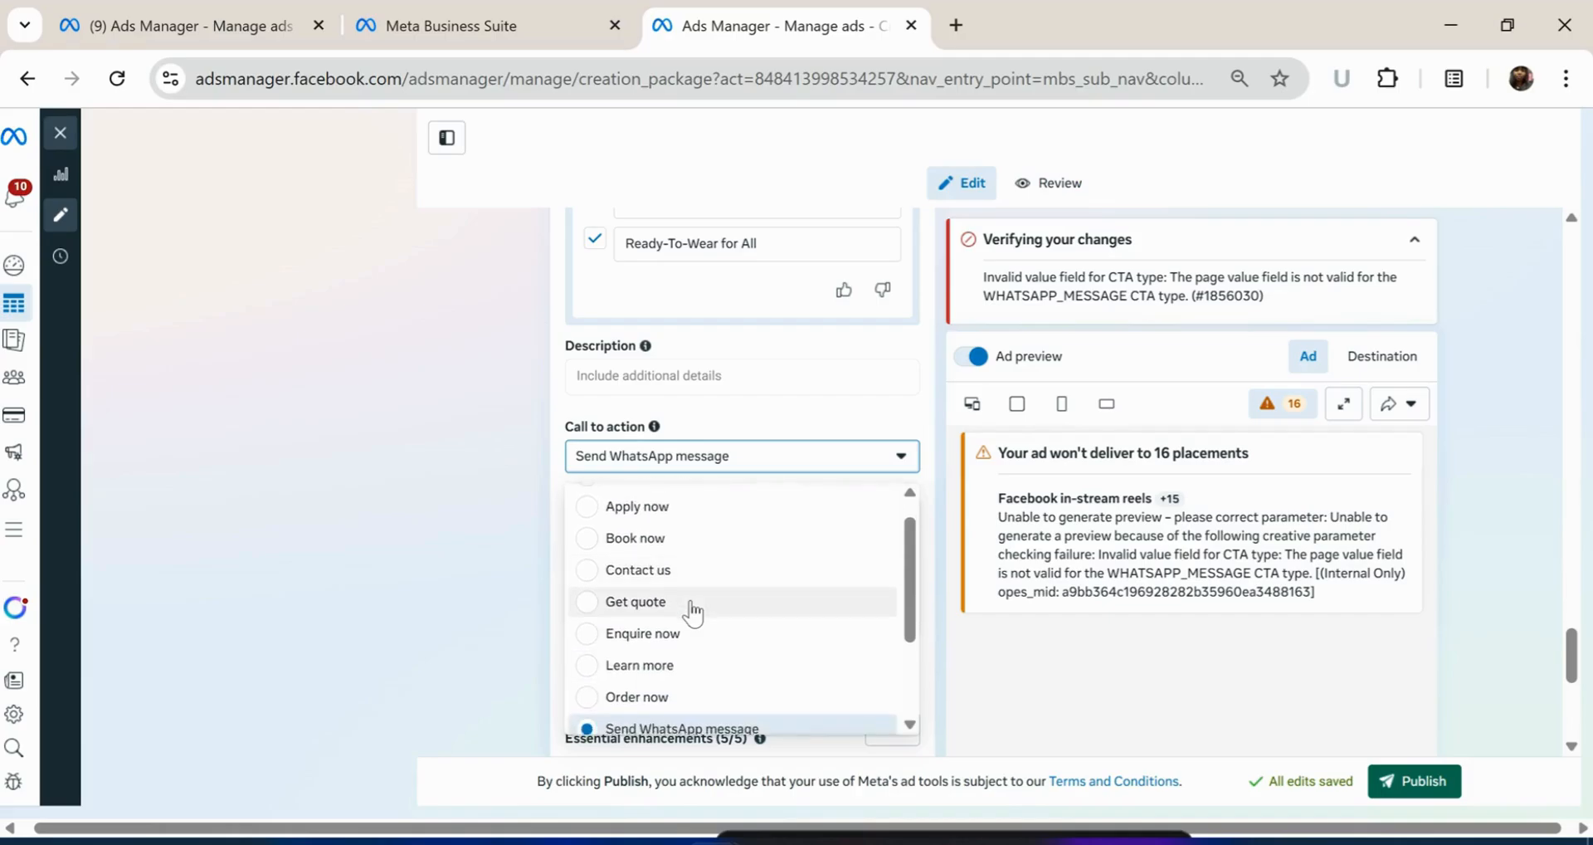
pyautogui.scroll(-1, 680, 636)
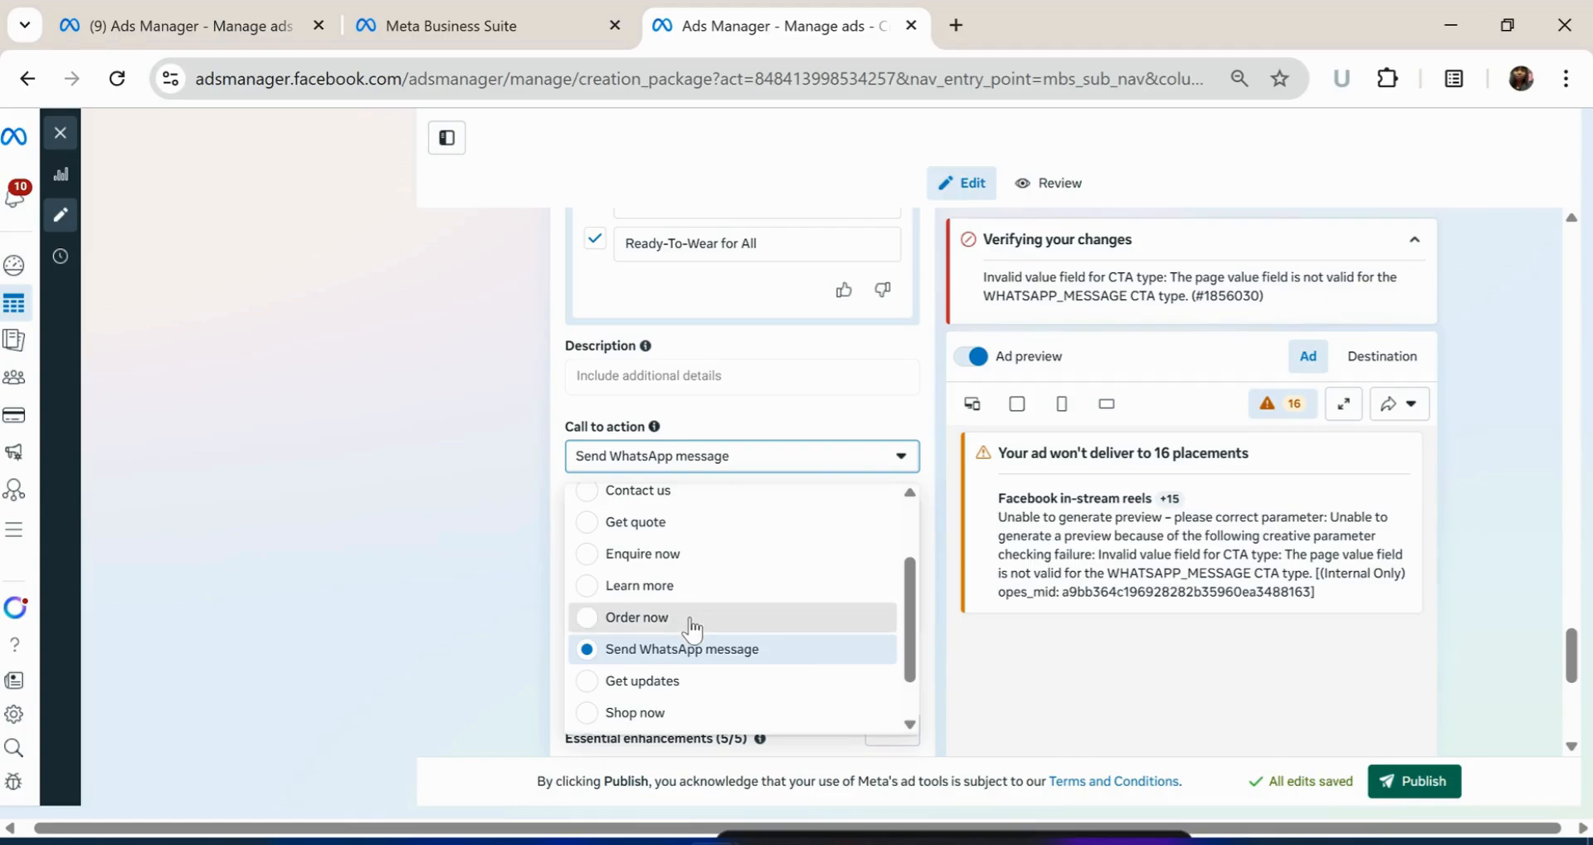
pyautogui.click(691, 628)
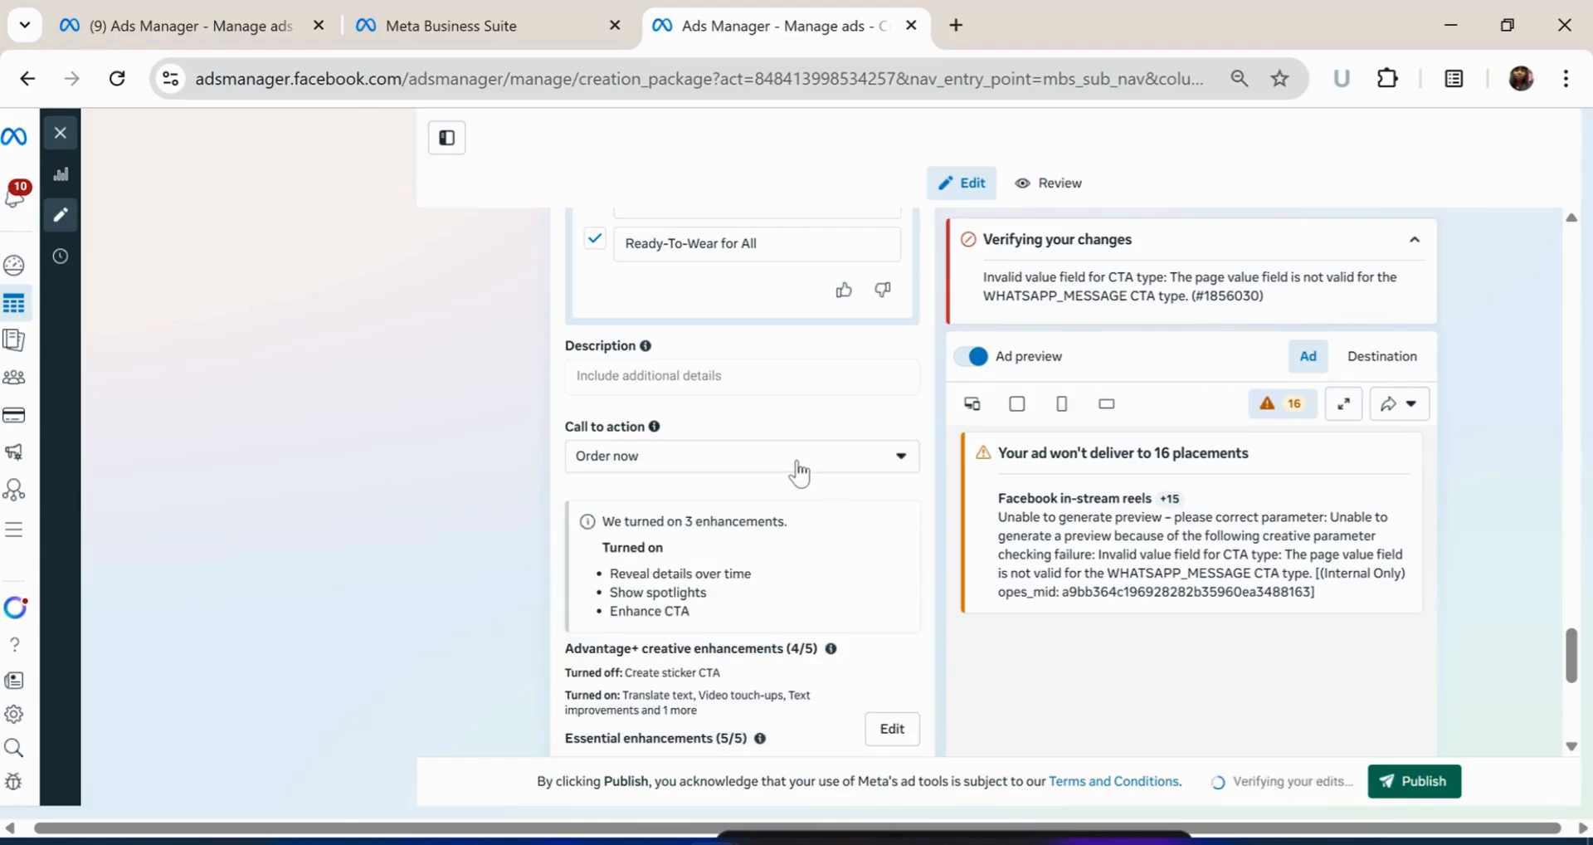
pyautogui.scroll(-1, 797, 463)
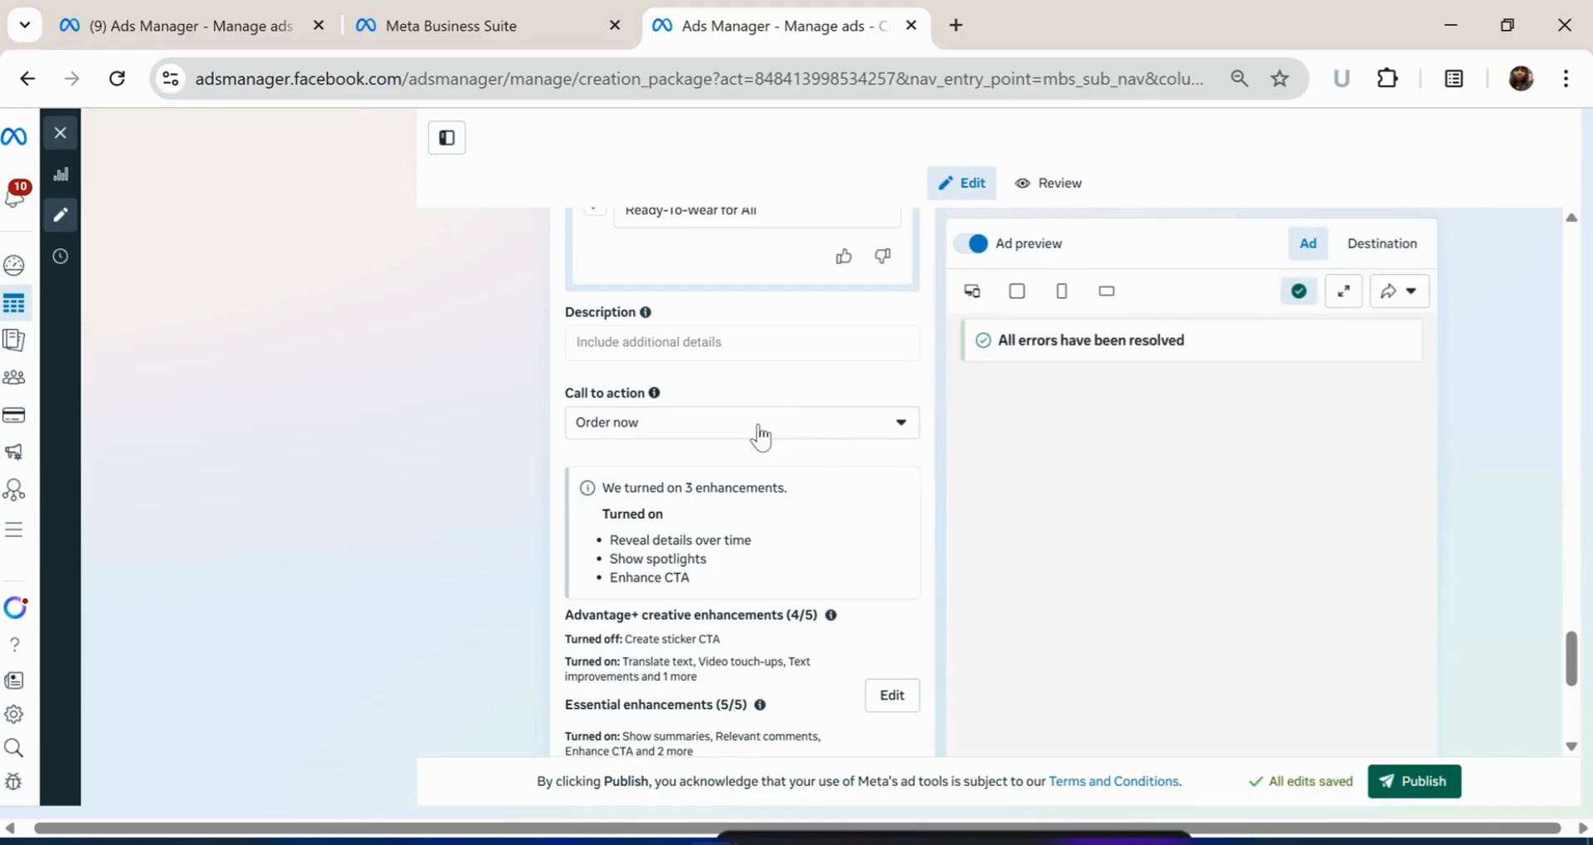
pyautogui.scroll(1, 785, 416)
# Reopen the campaign's preset settings and switch to editing the campaign manually
pyautogui.scroll(4, 785, 416)
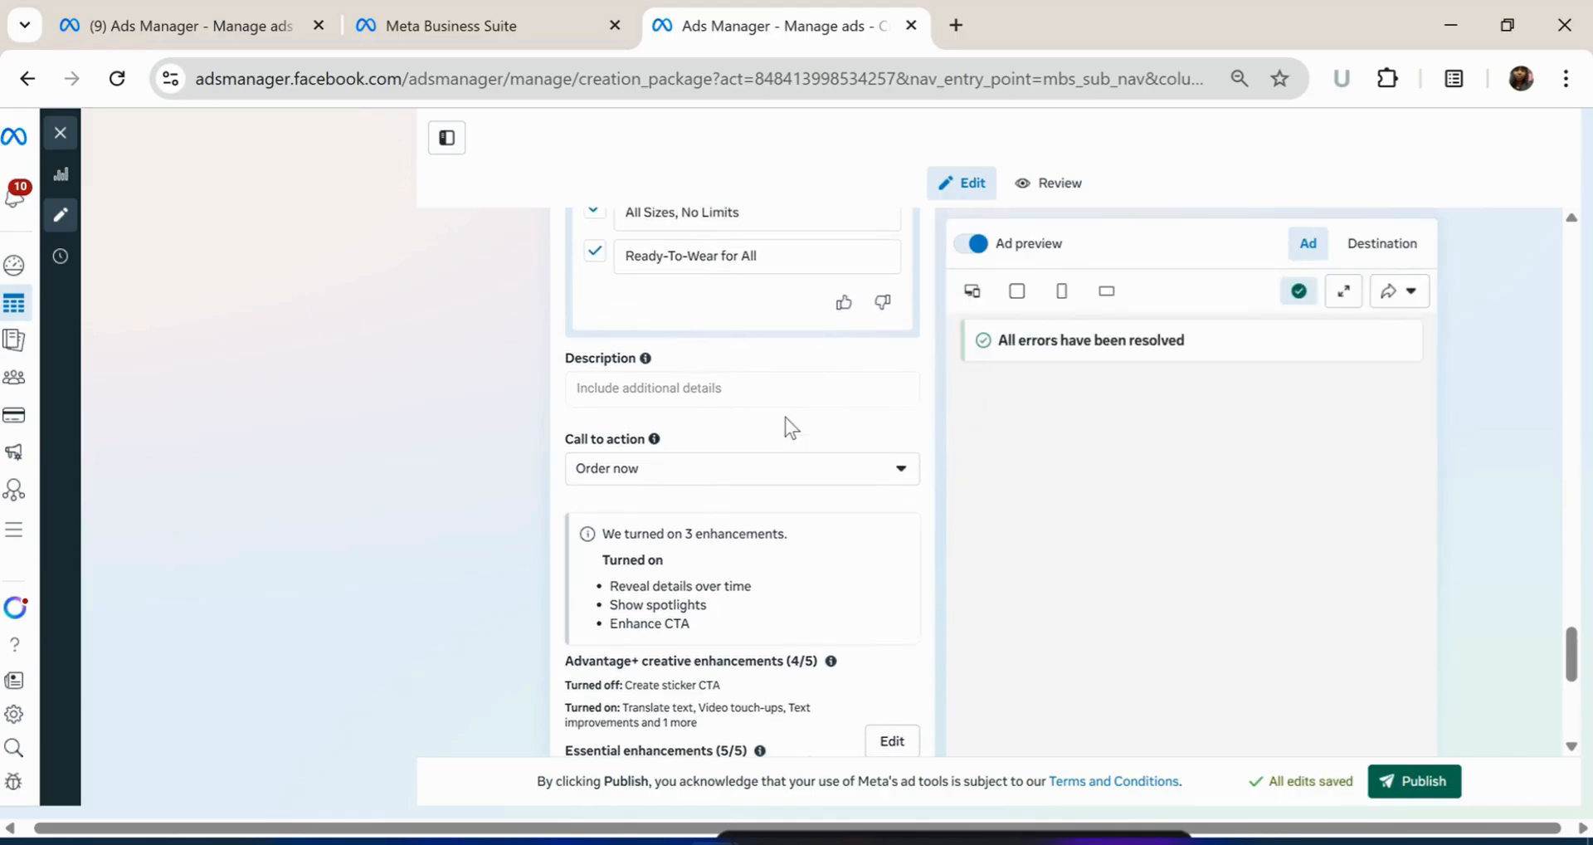
pyautogui.scroll(10, 791, 416)
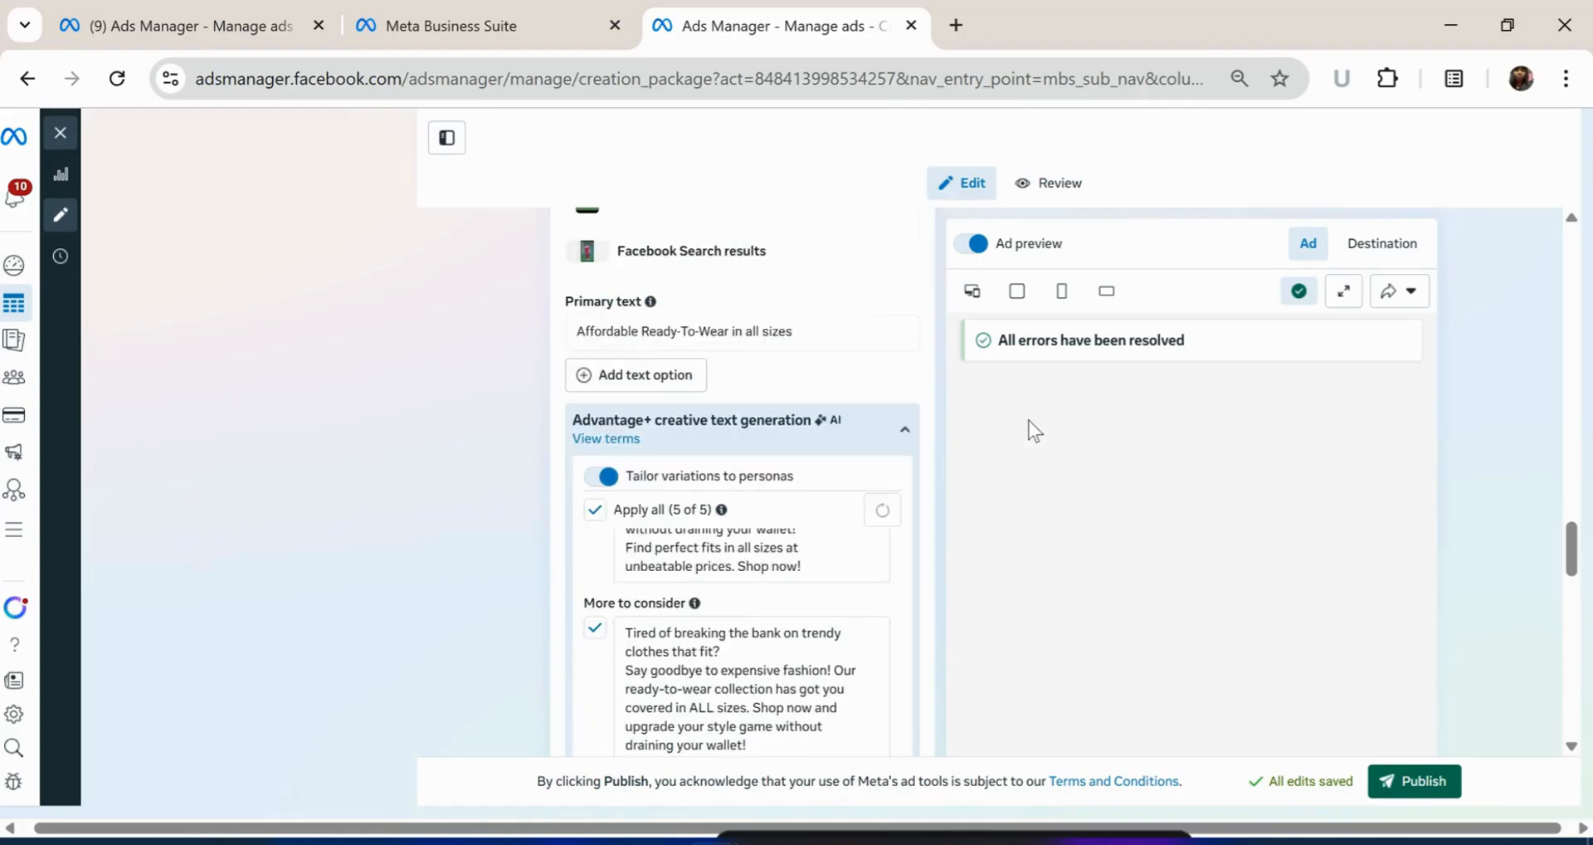
pyautogui.scroll(15, 800, 450)
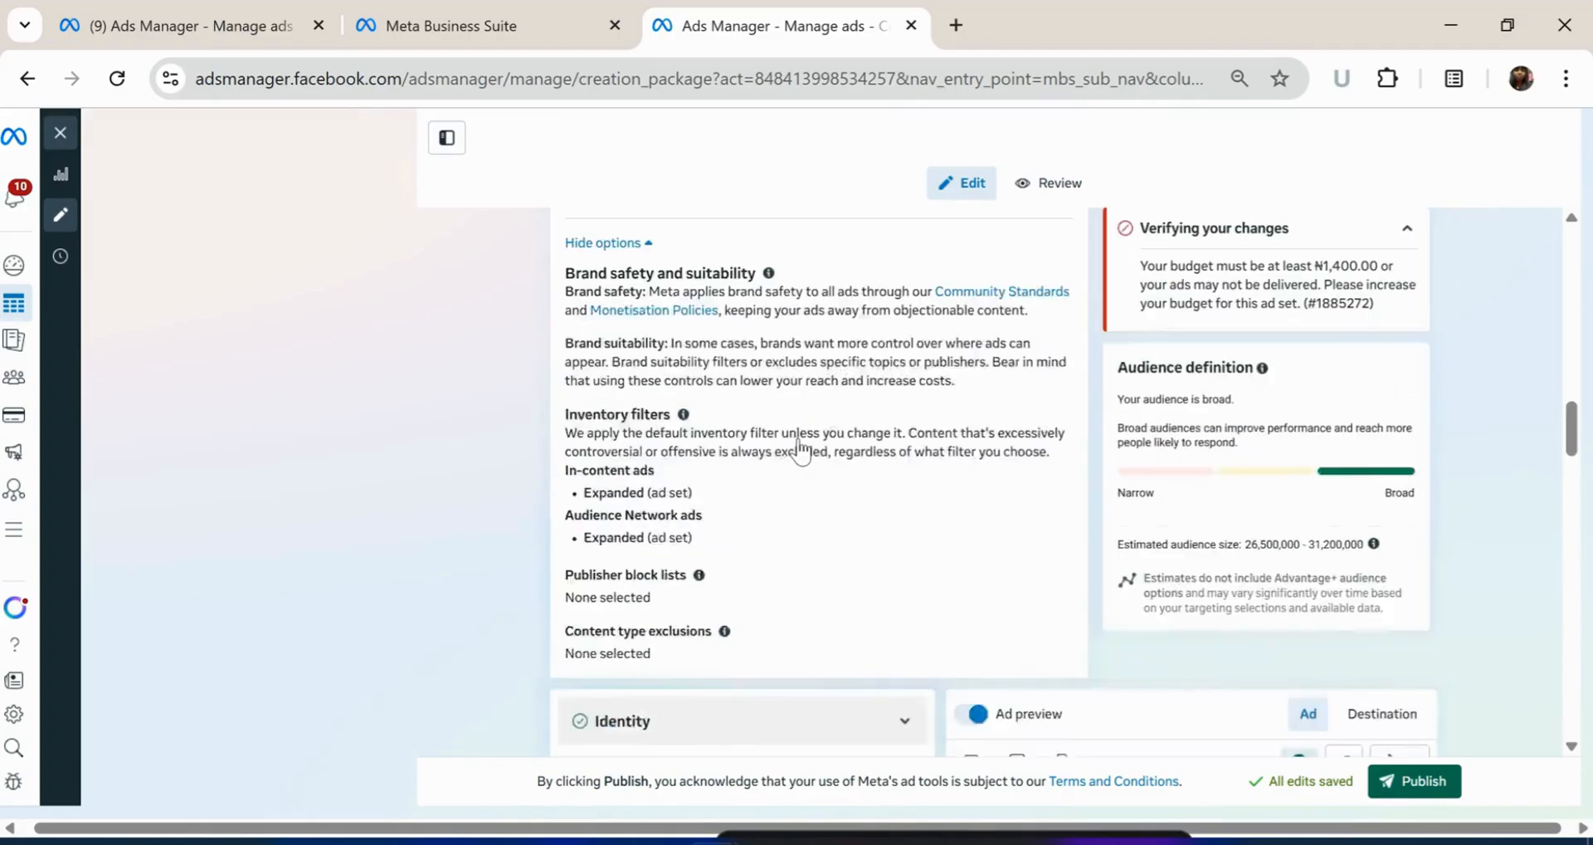
pyautogui.scroll(7, 798, 440)
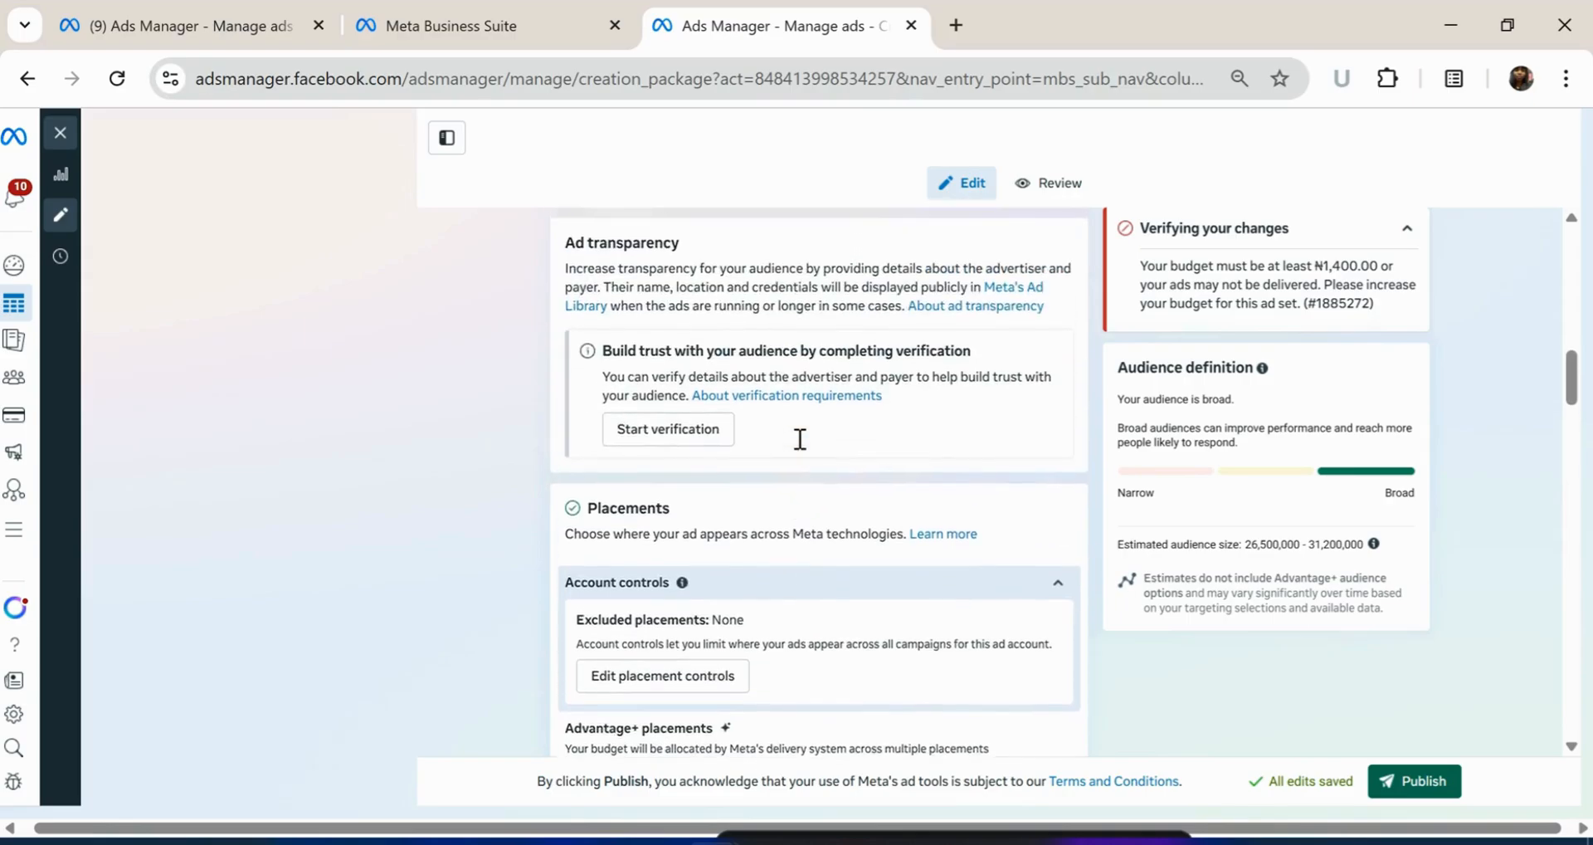
pyautogui.scroll(10, 799, 448)
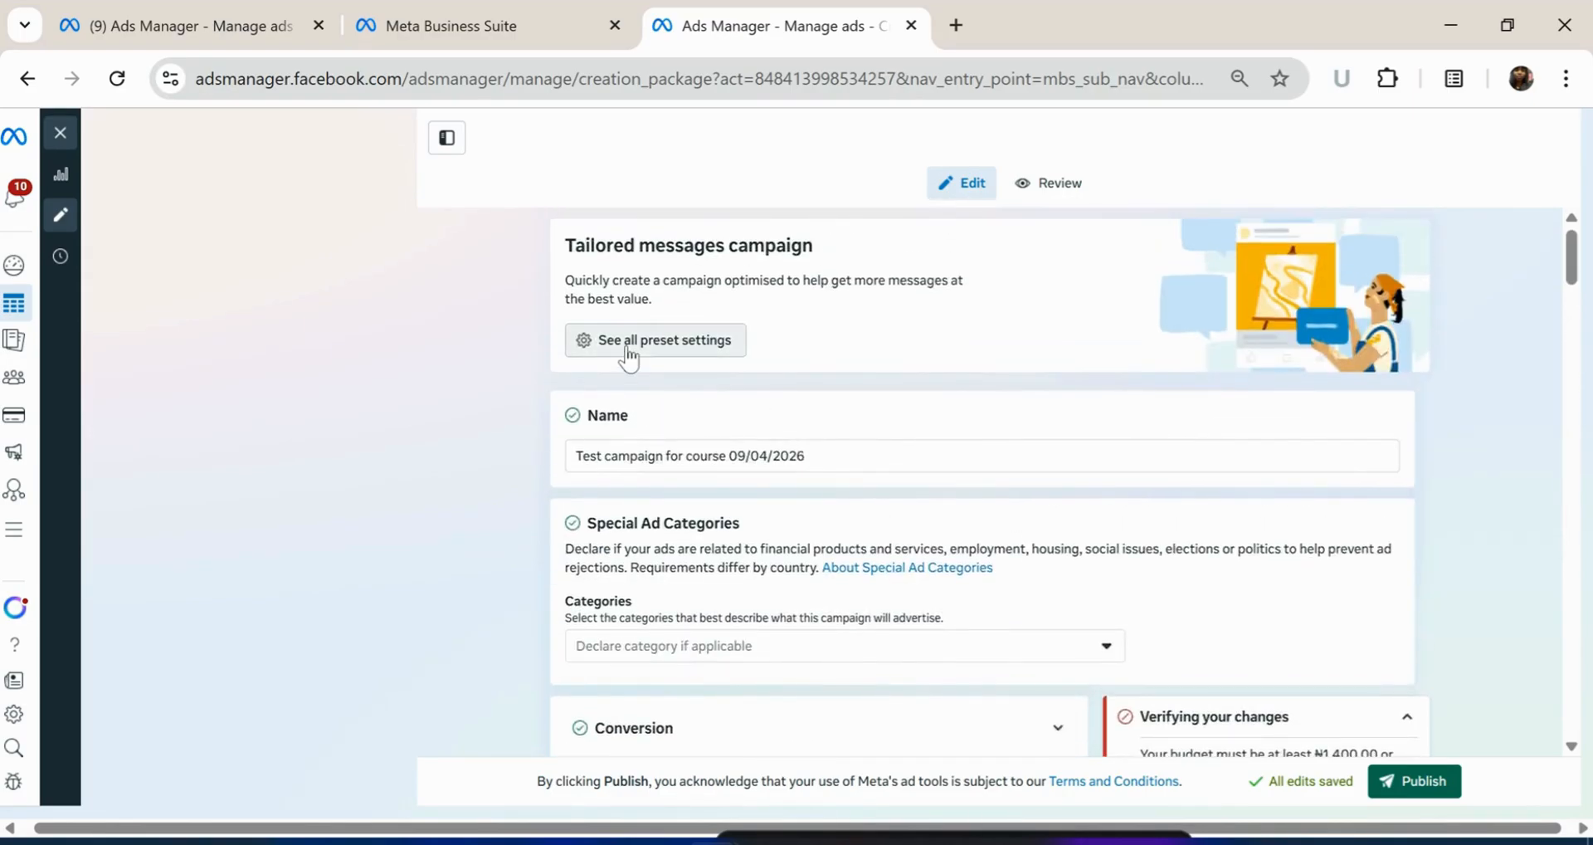
pyautogui.click(635, 350)
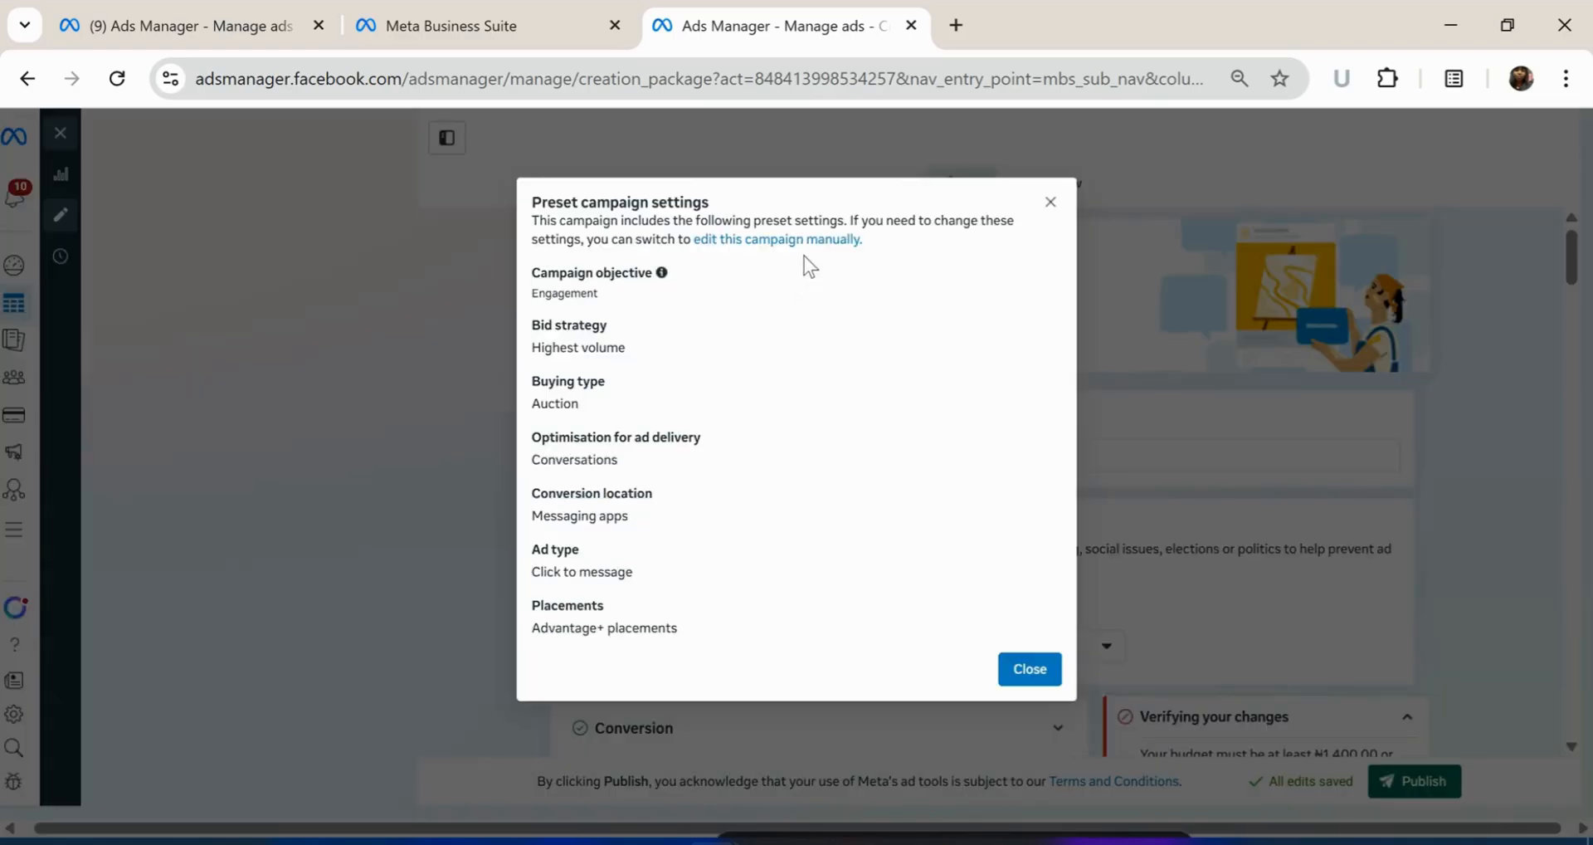
pyautogui.click(778, 240)
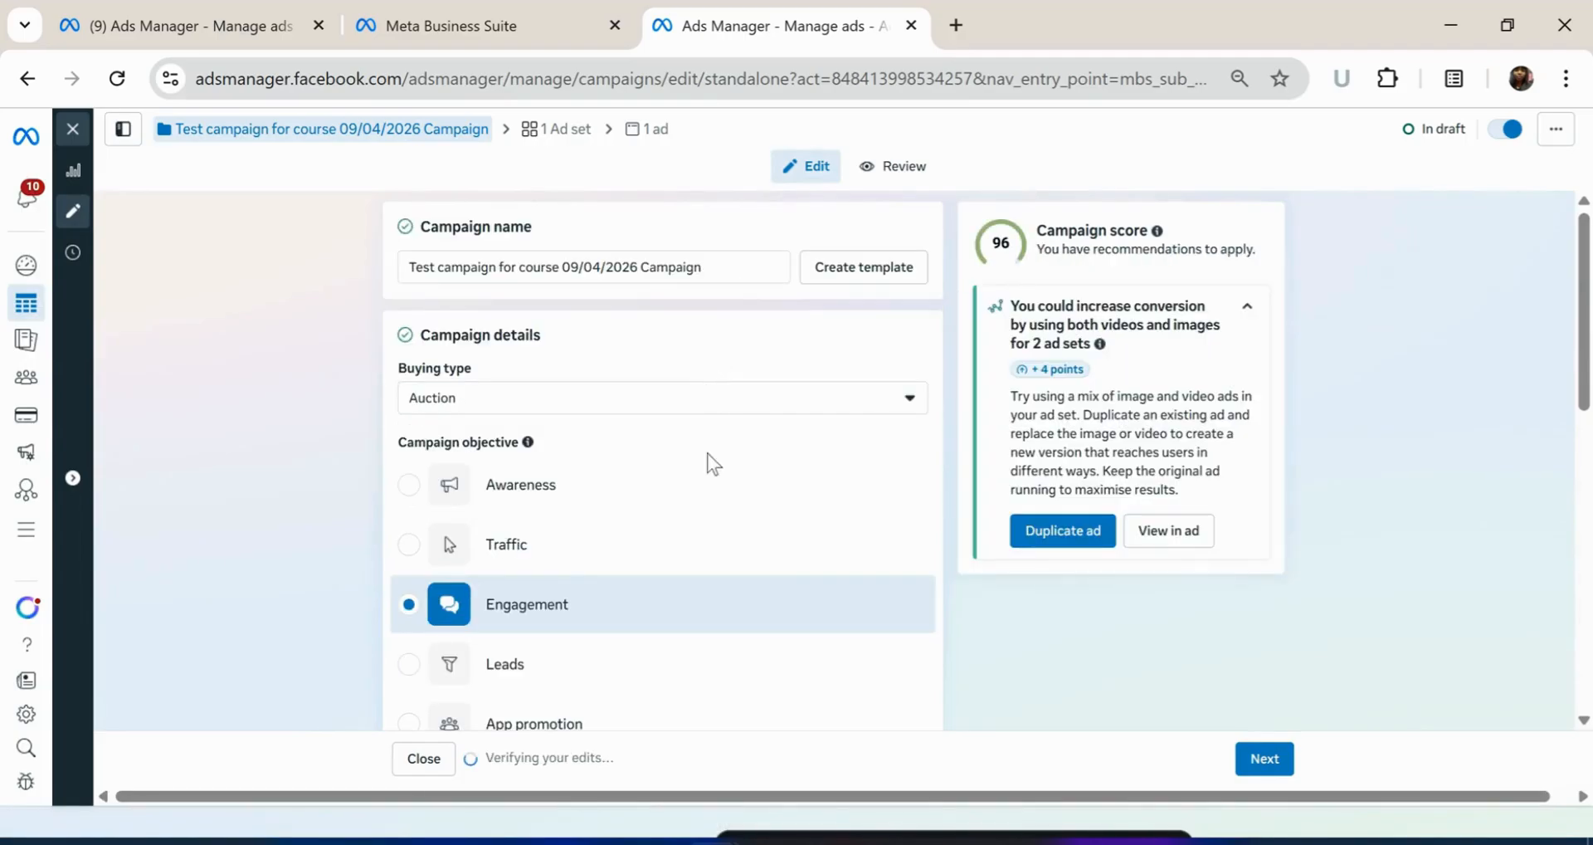
# Change Budget strategy from Ad set budget to Campaign budget, giving ₦14,856.00 daily
pyautogui.scroll(-5, 709, 470)
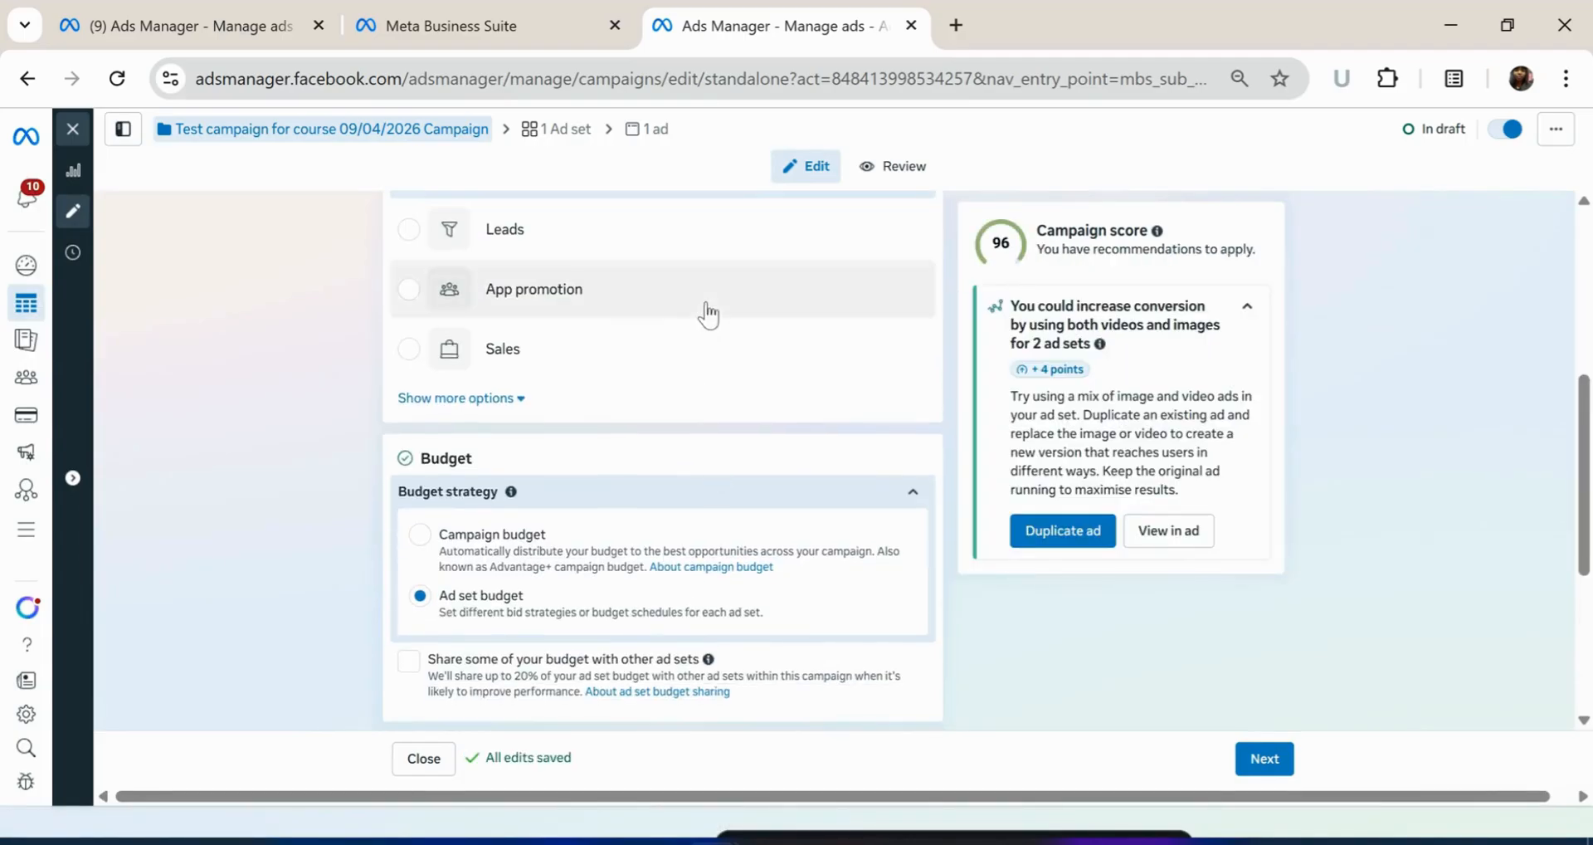
pyautogui.scroll(-1, 669, 506)
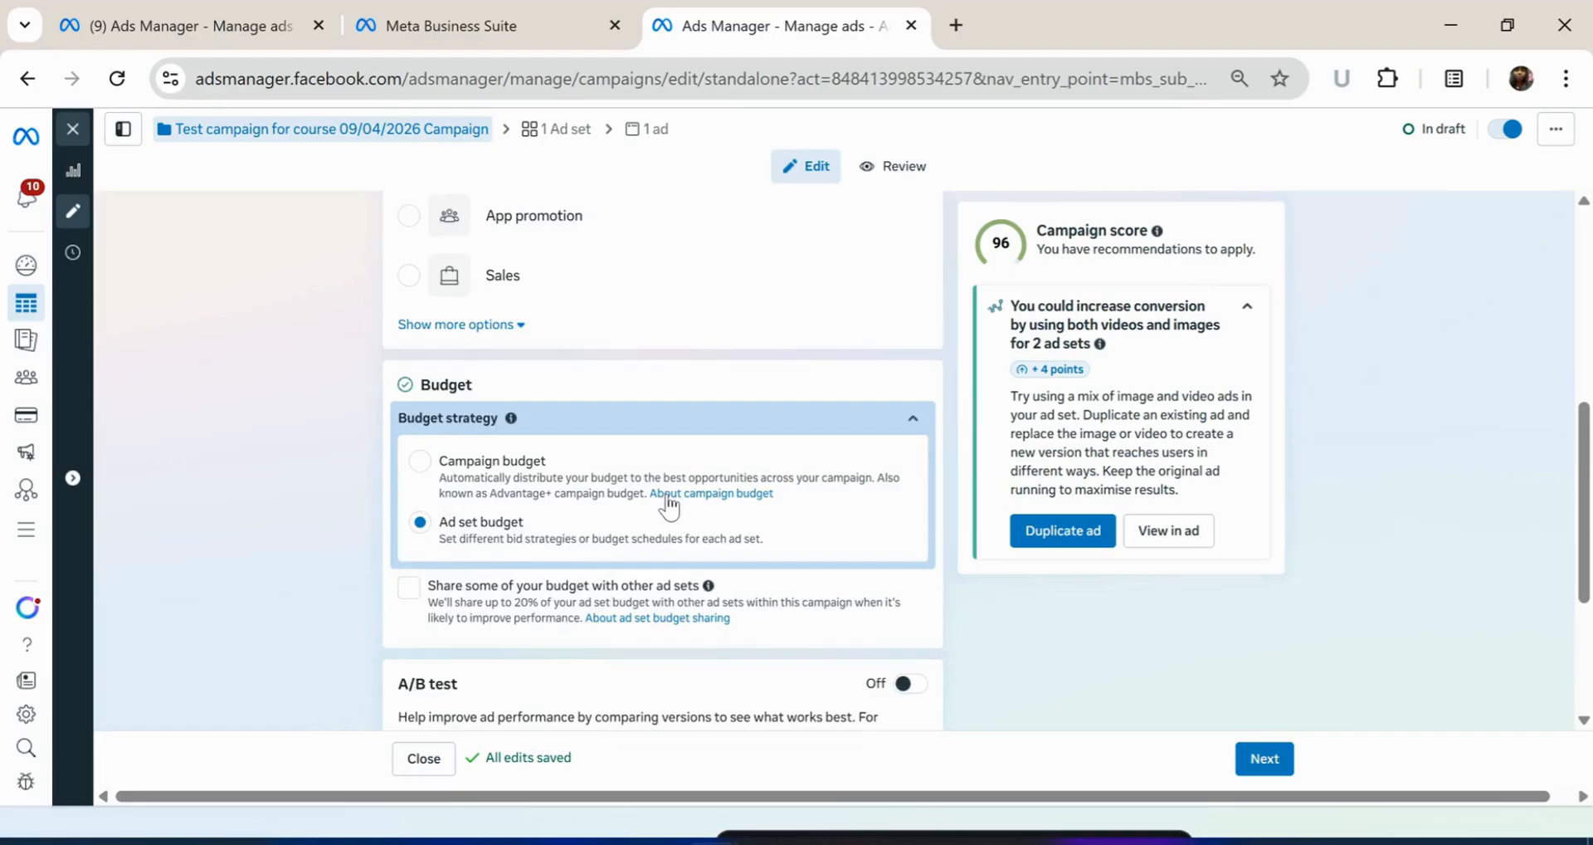
pyautogui.scroll(-3, 669, 506)
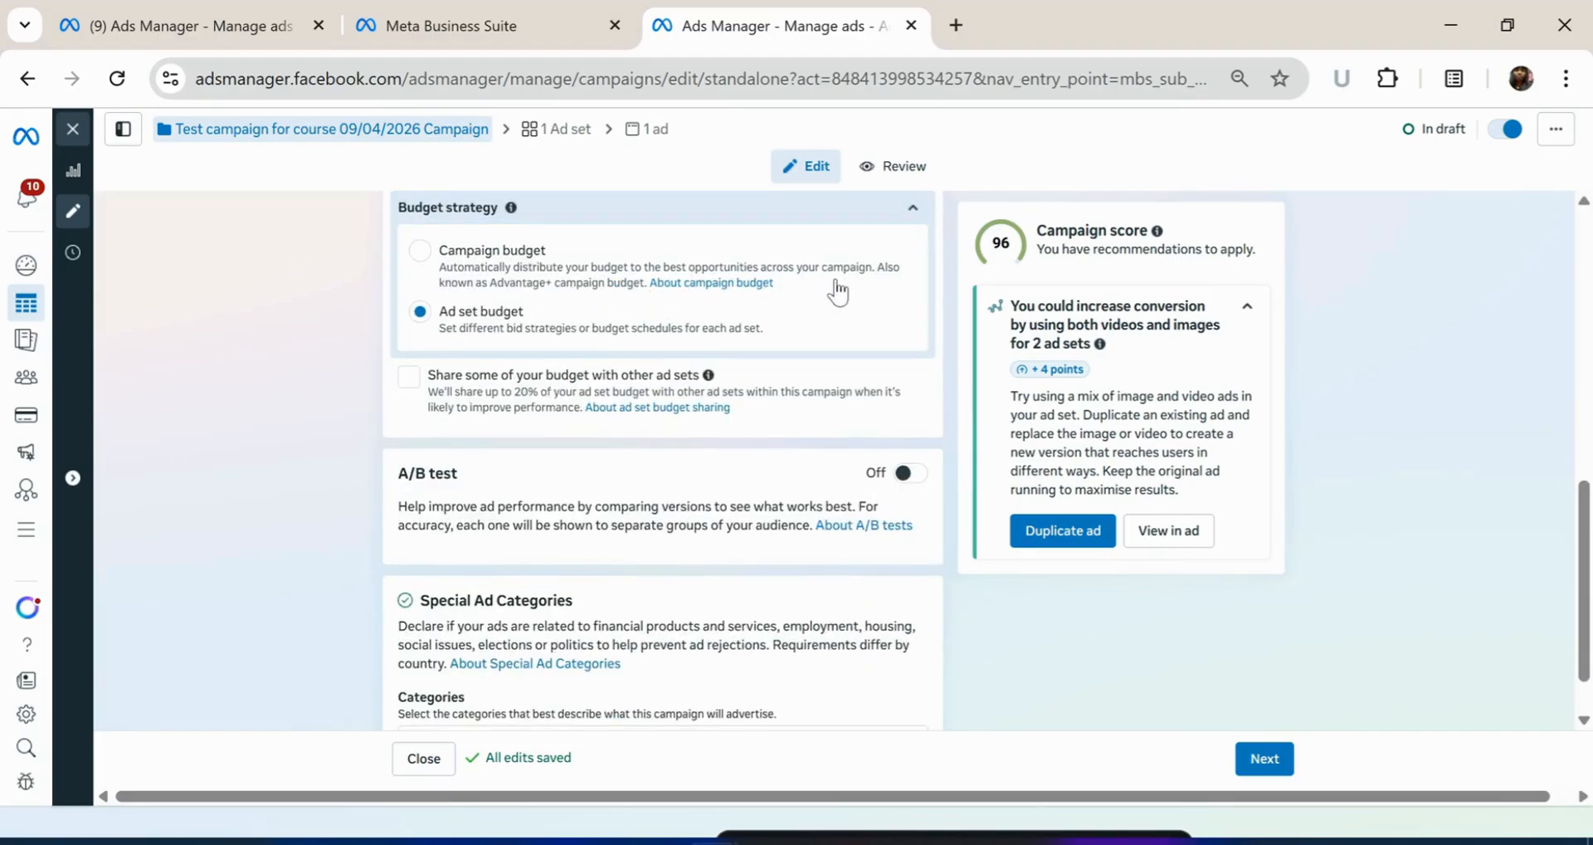
pyautogui.click(420, 251)
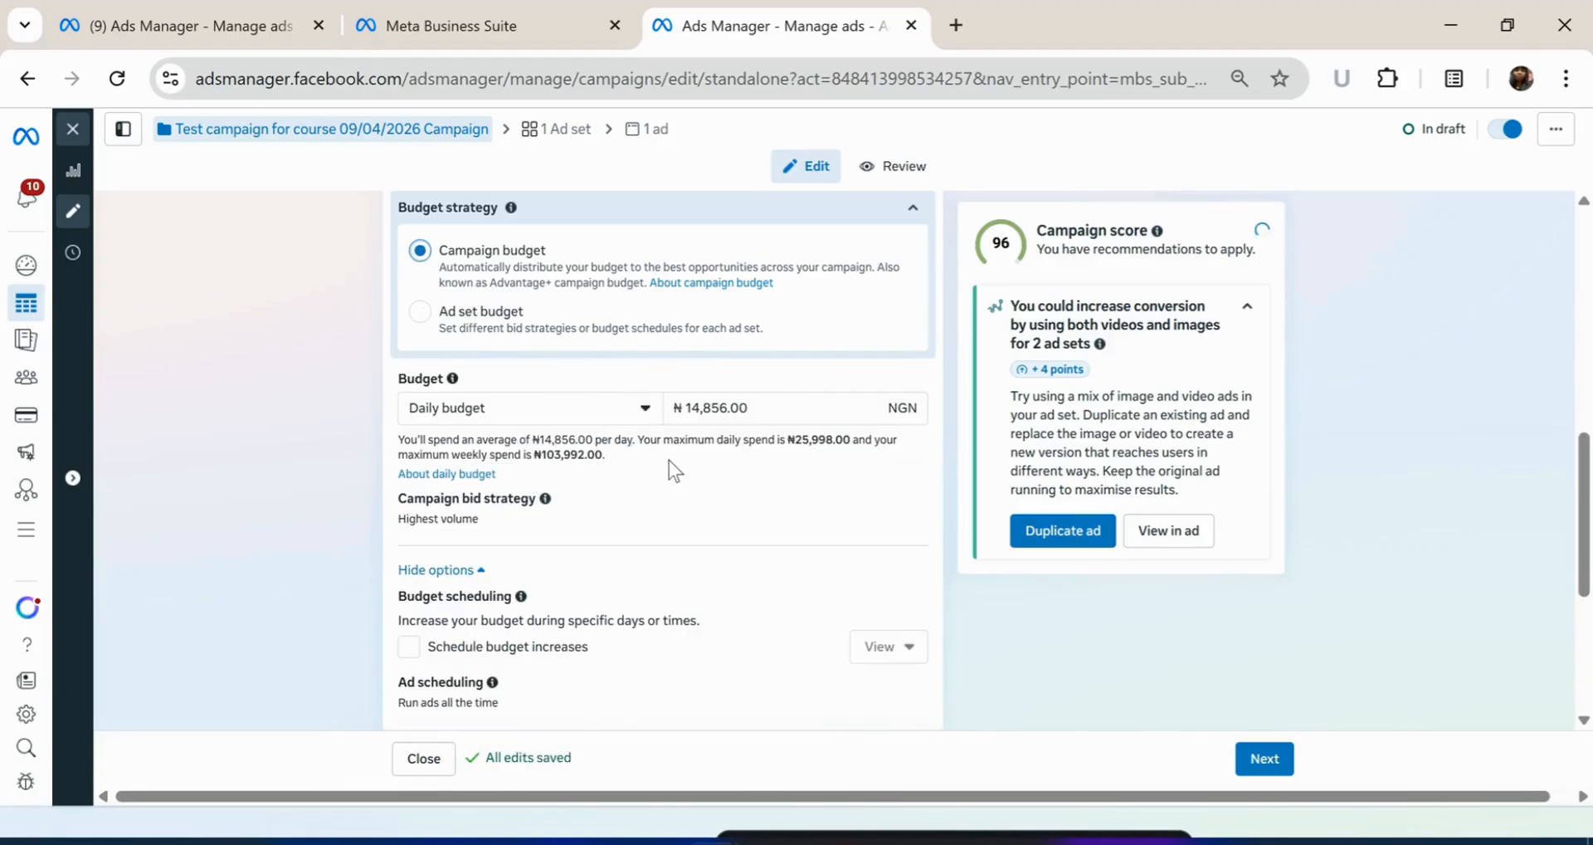
pyautogui.scroll(-1, 713, 486)
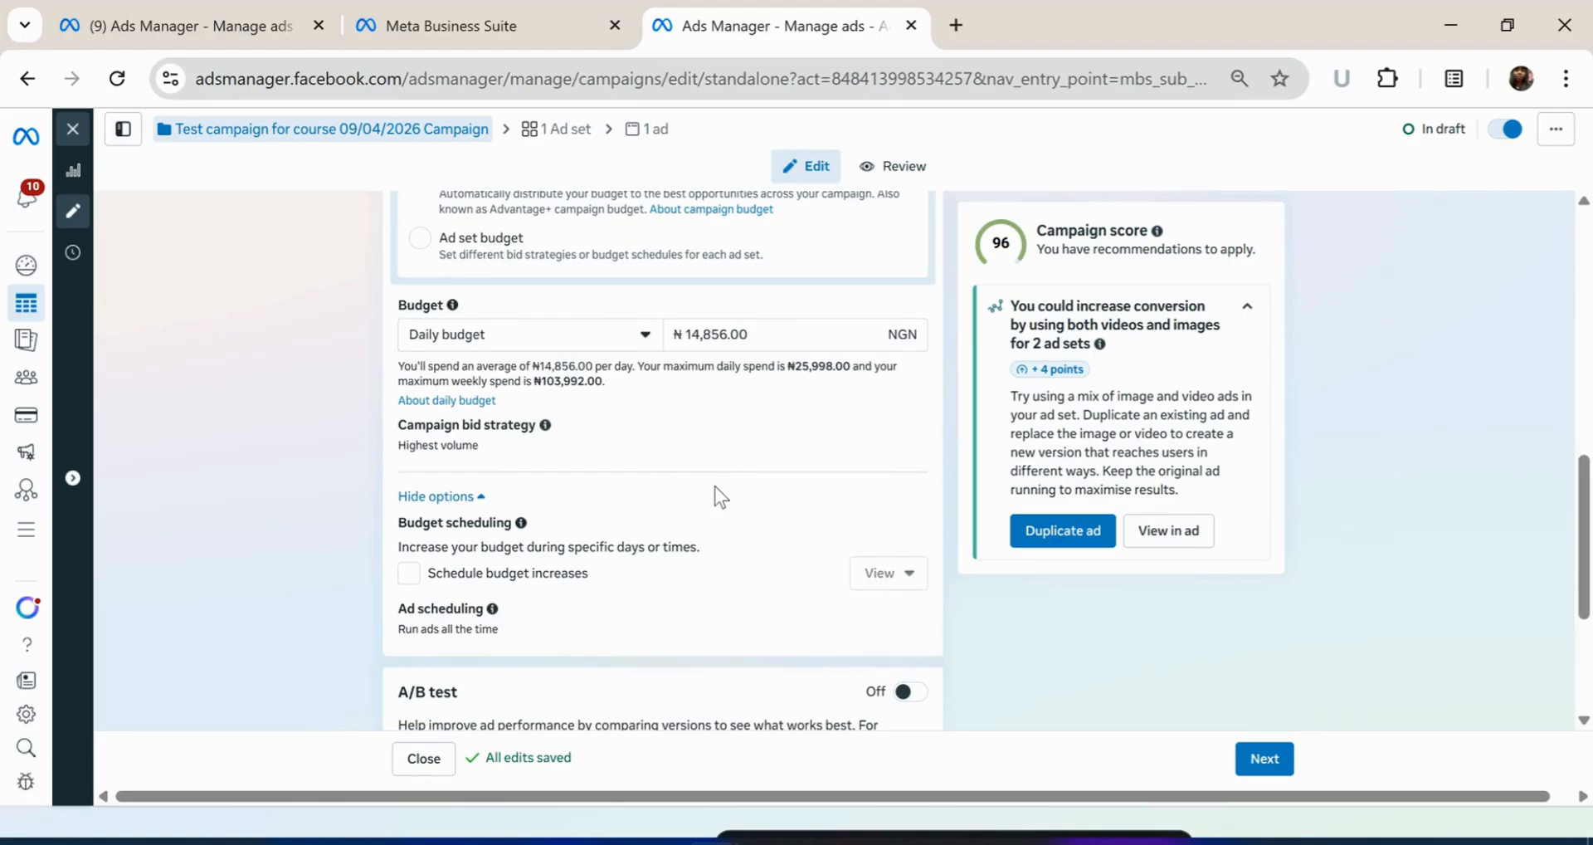
pyautogui.scroll(-2, 730, 500)
pyautogui.scroll(-2, 729, 498)
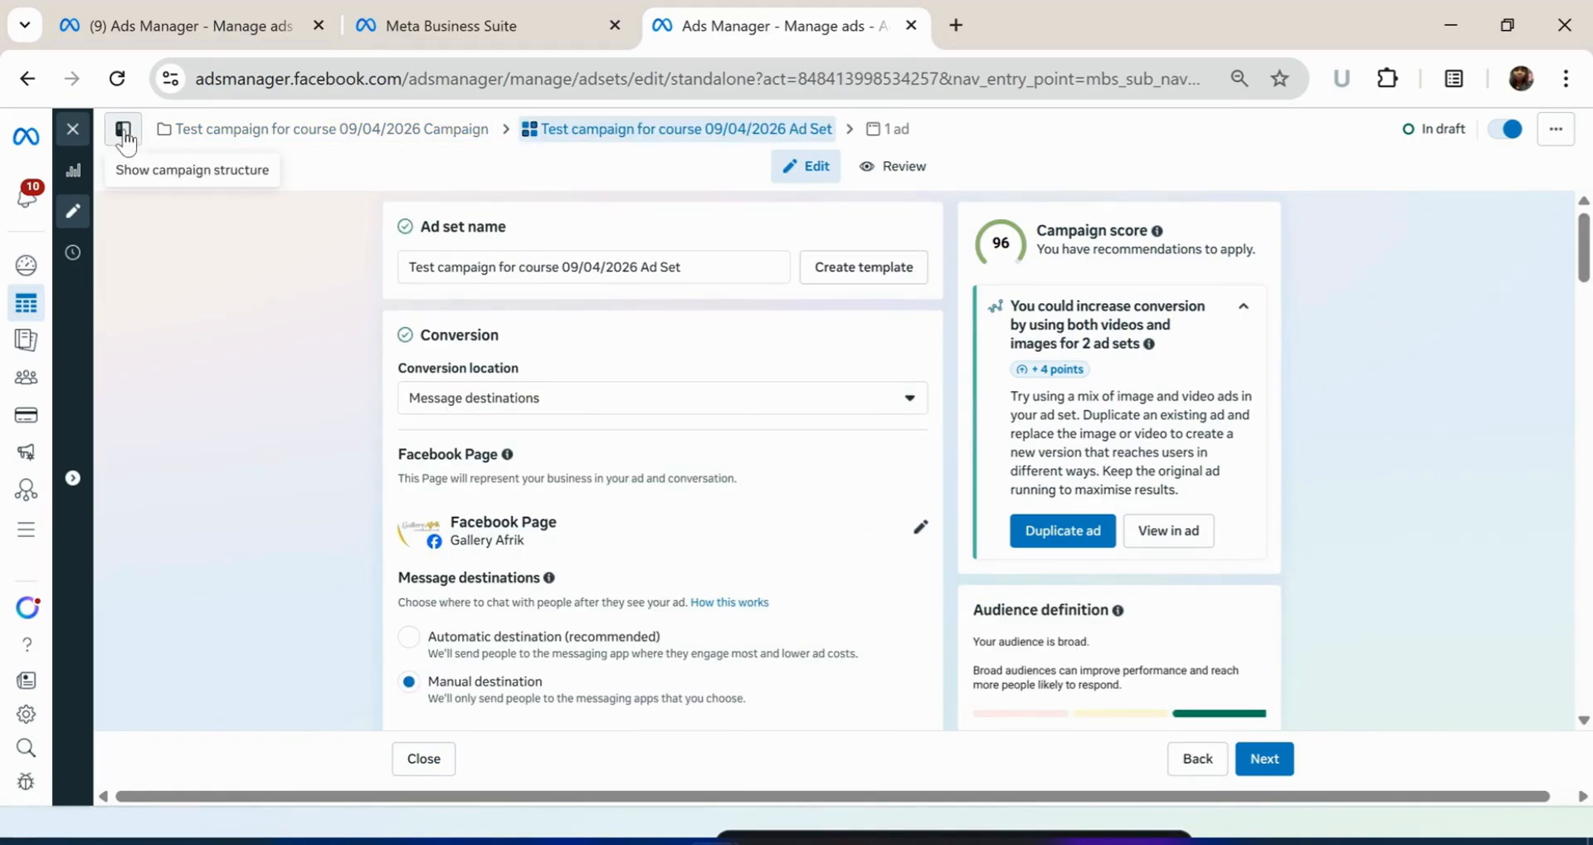
# Duplicate the test campaign from its ••• menu with Number of copies set to 2
pyautogui.click(123, 131)
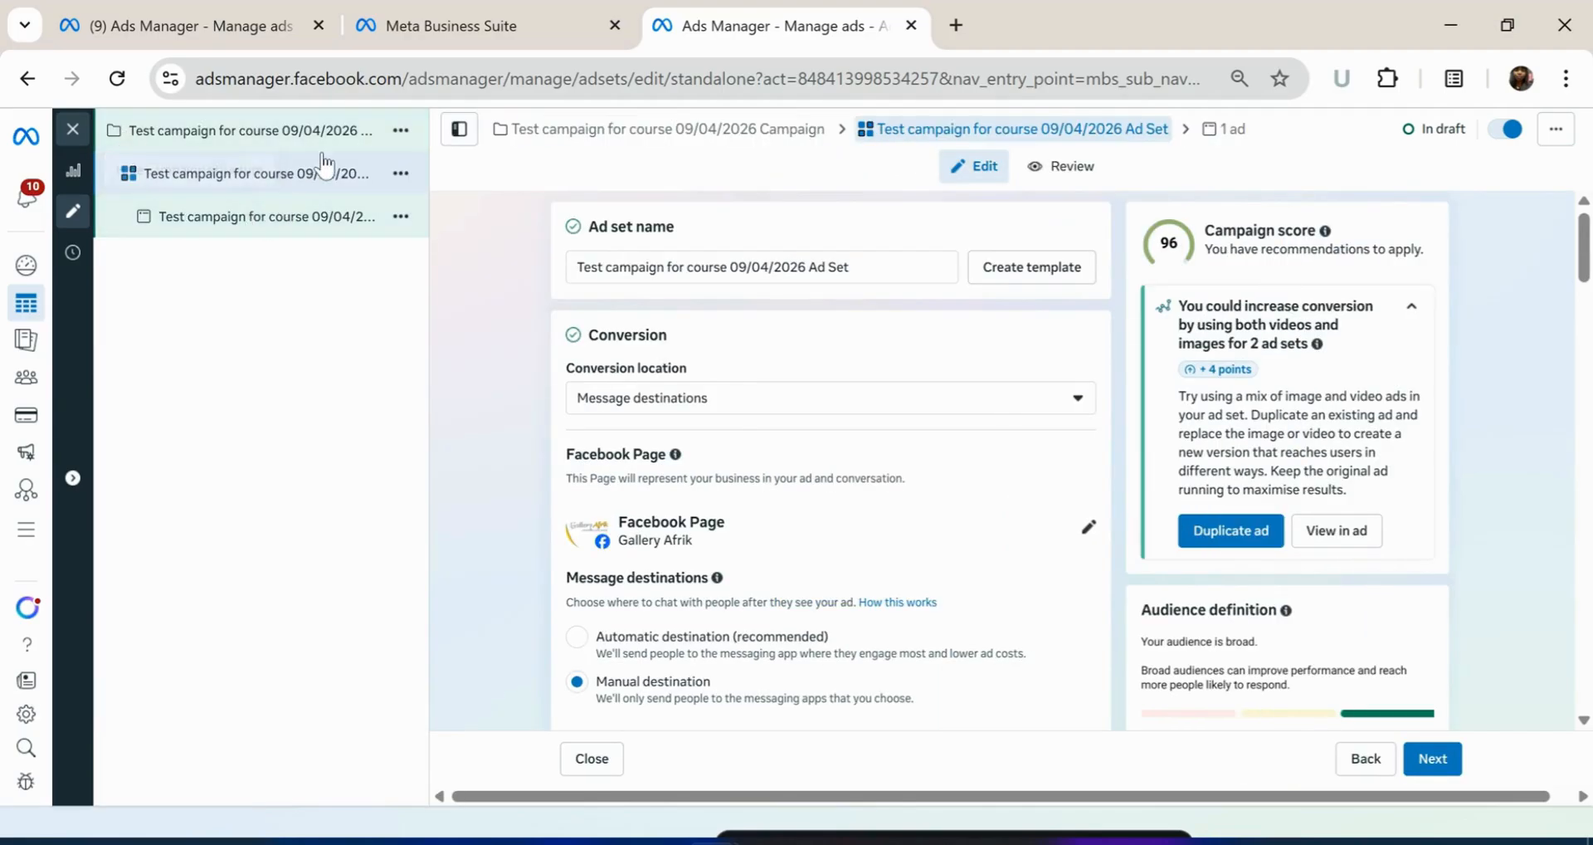
pyautogui.click(401, 131)
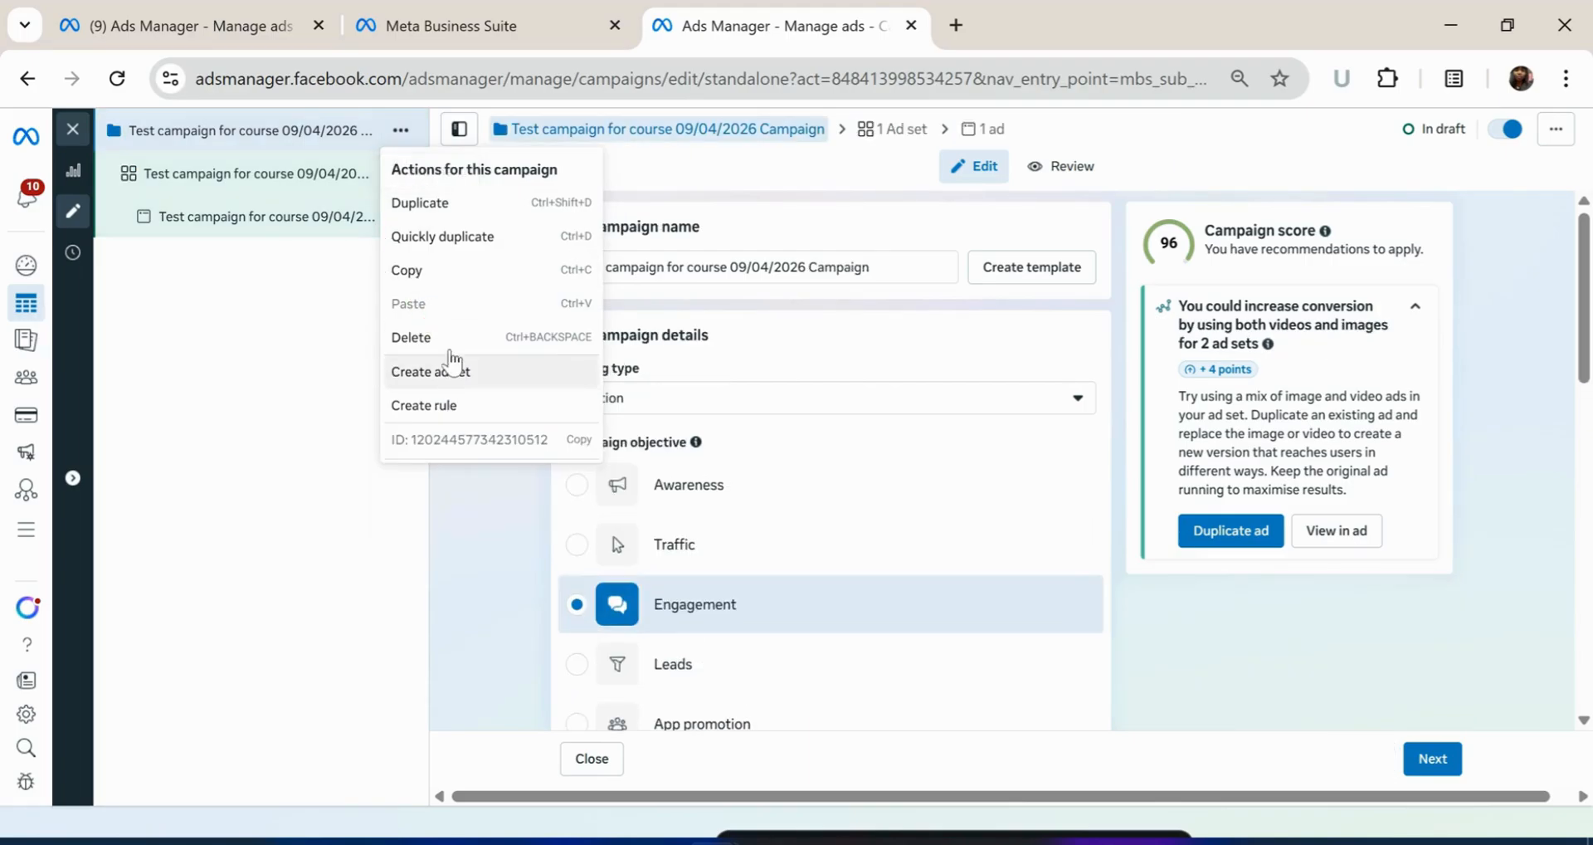
pyautogui.click(458, 207)
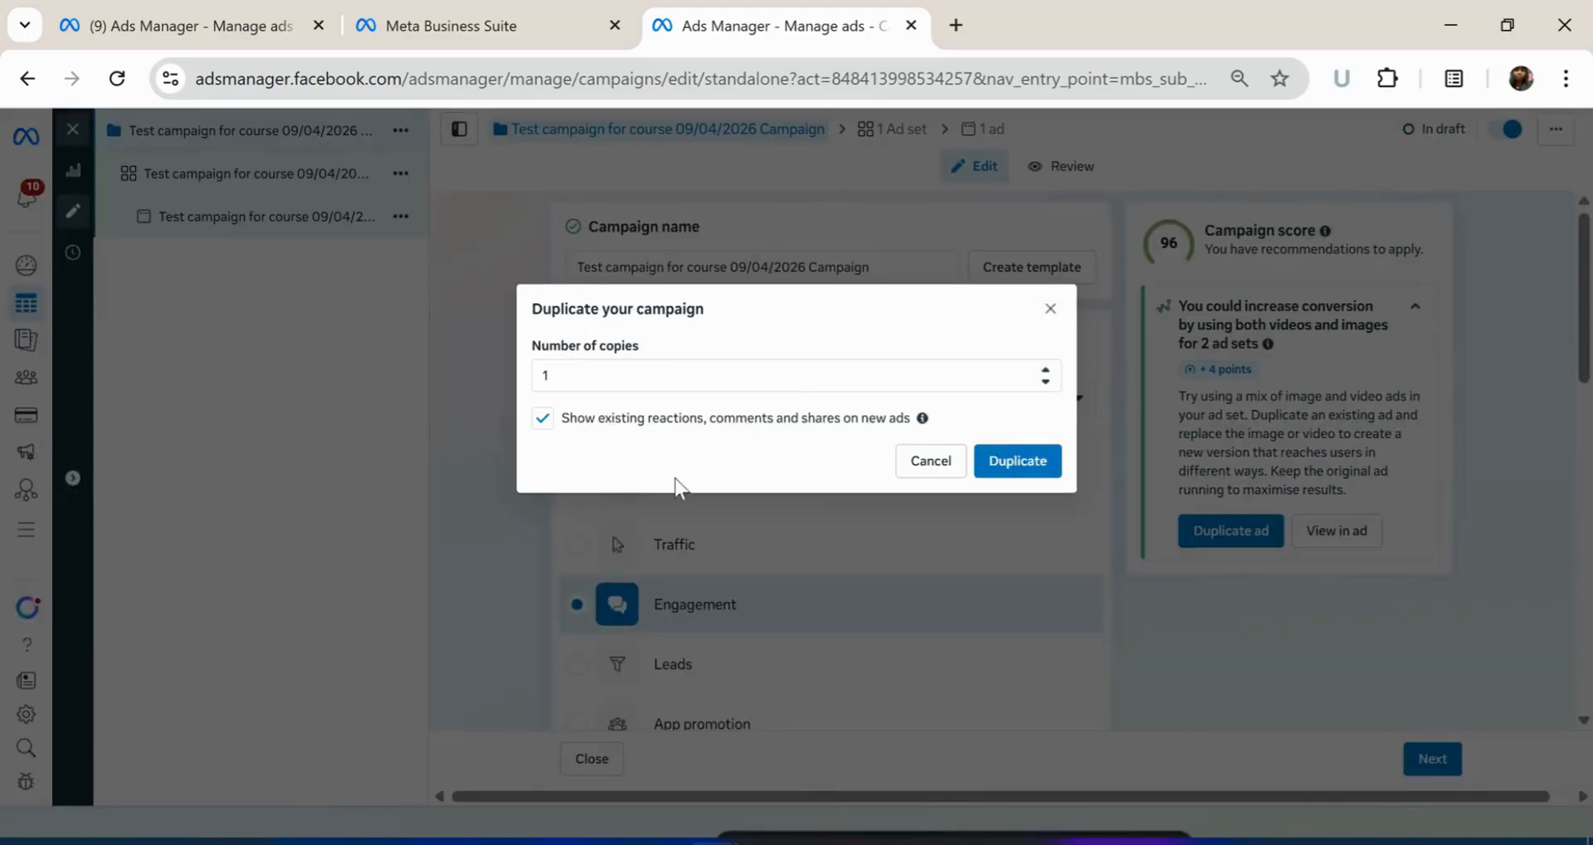
pyautogui.click(569, 377)
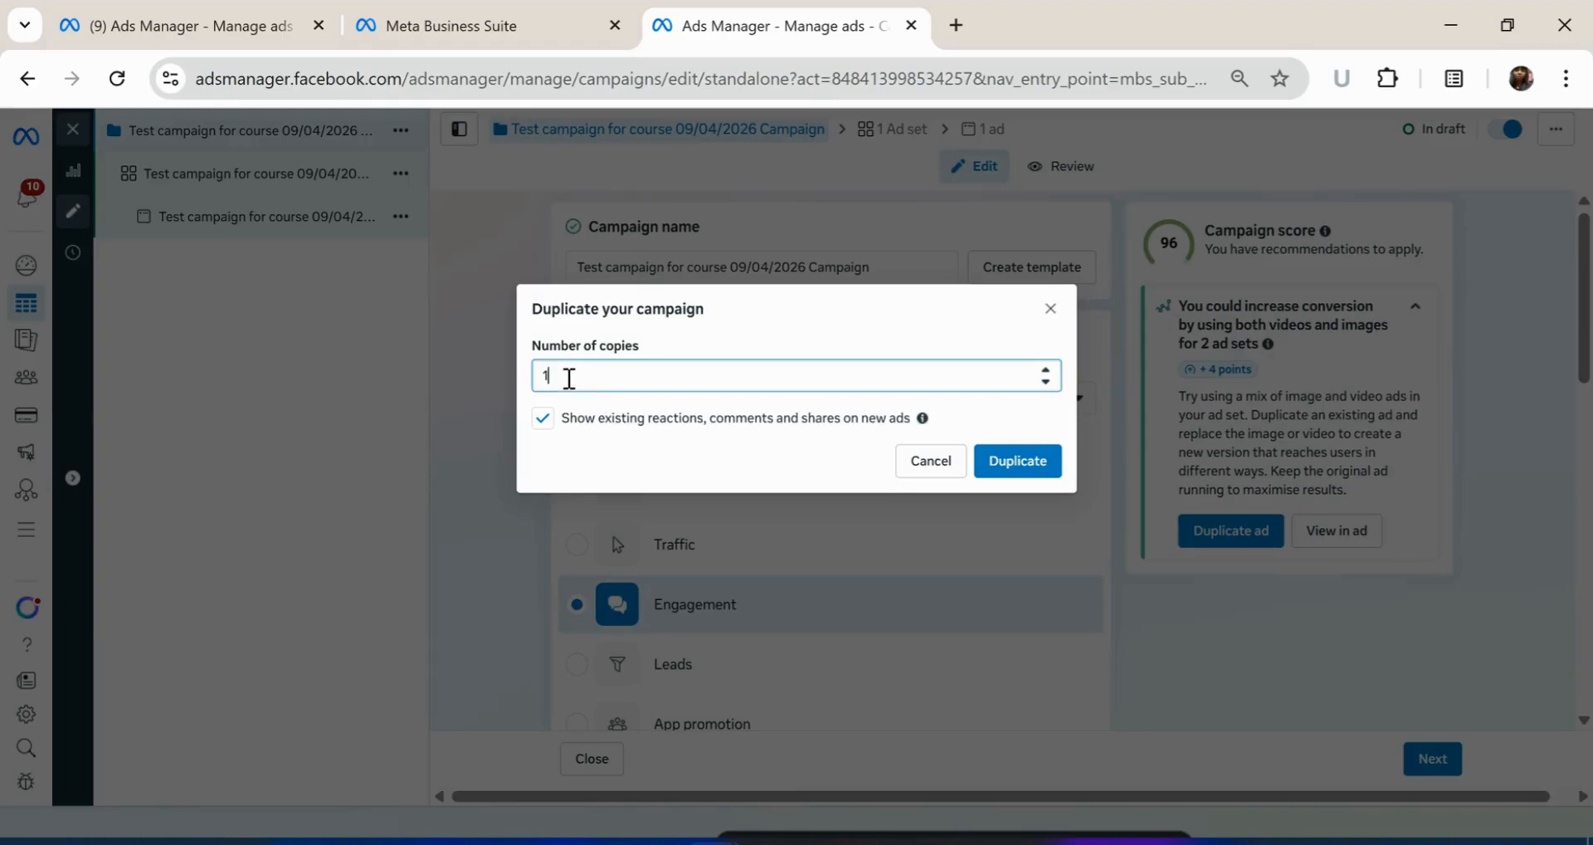
pyautogui.press('BackSpace')
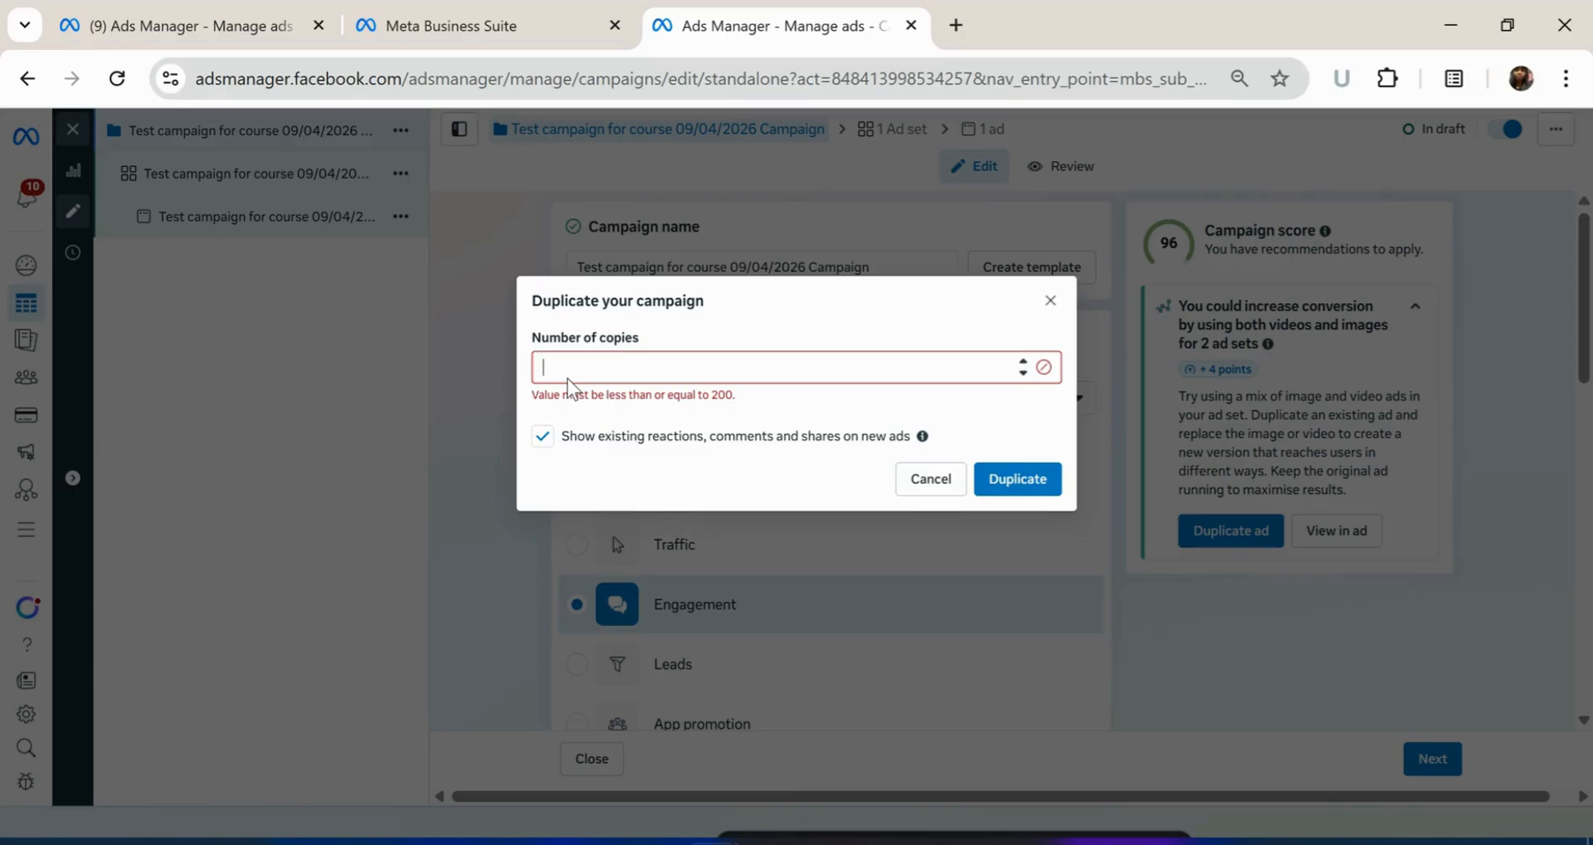
pyautogui.write('2')
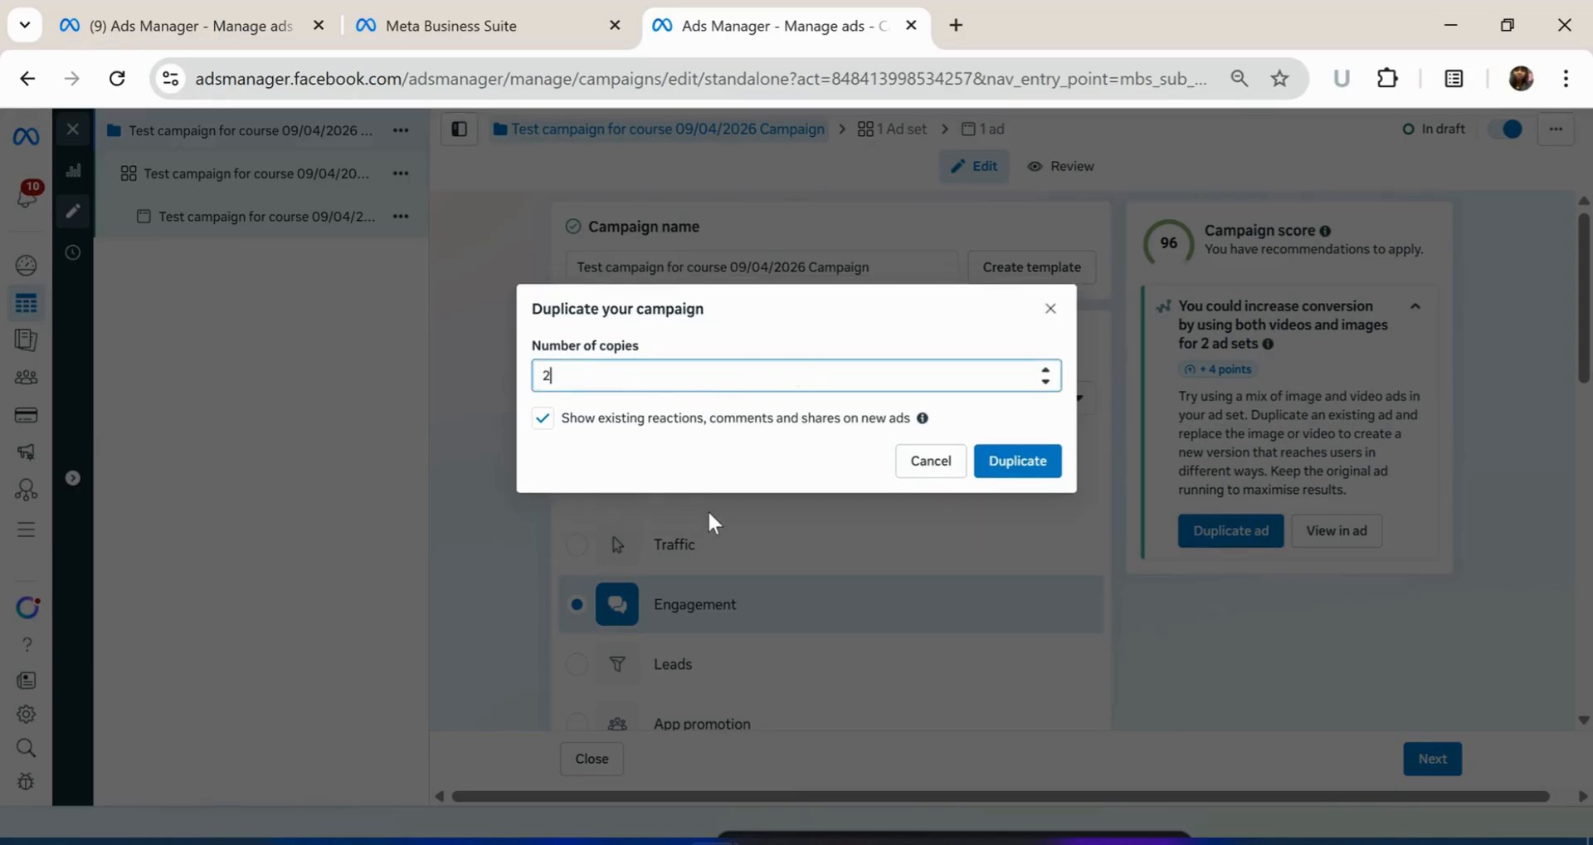
pyautogui.click(1018, 461)
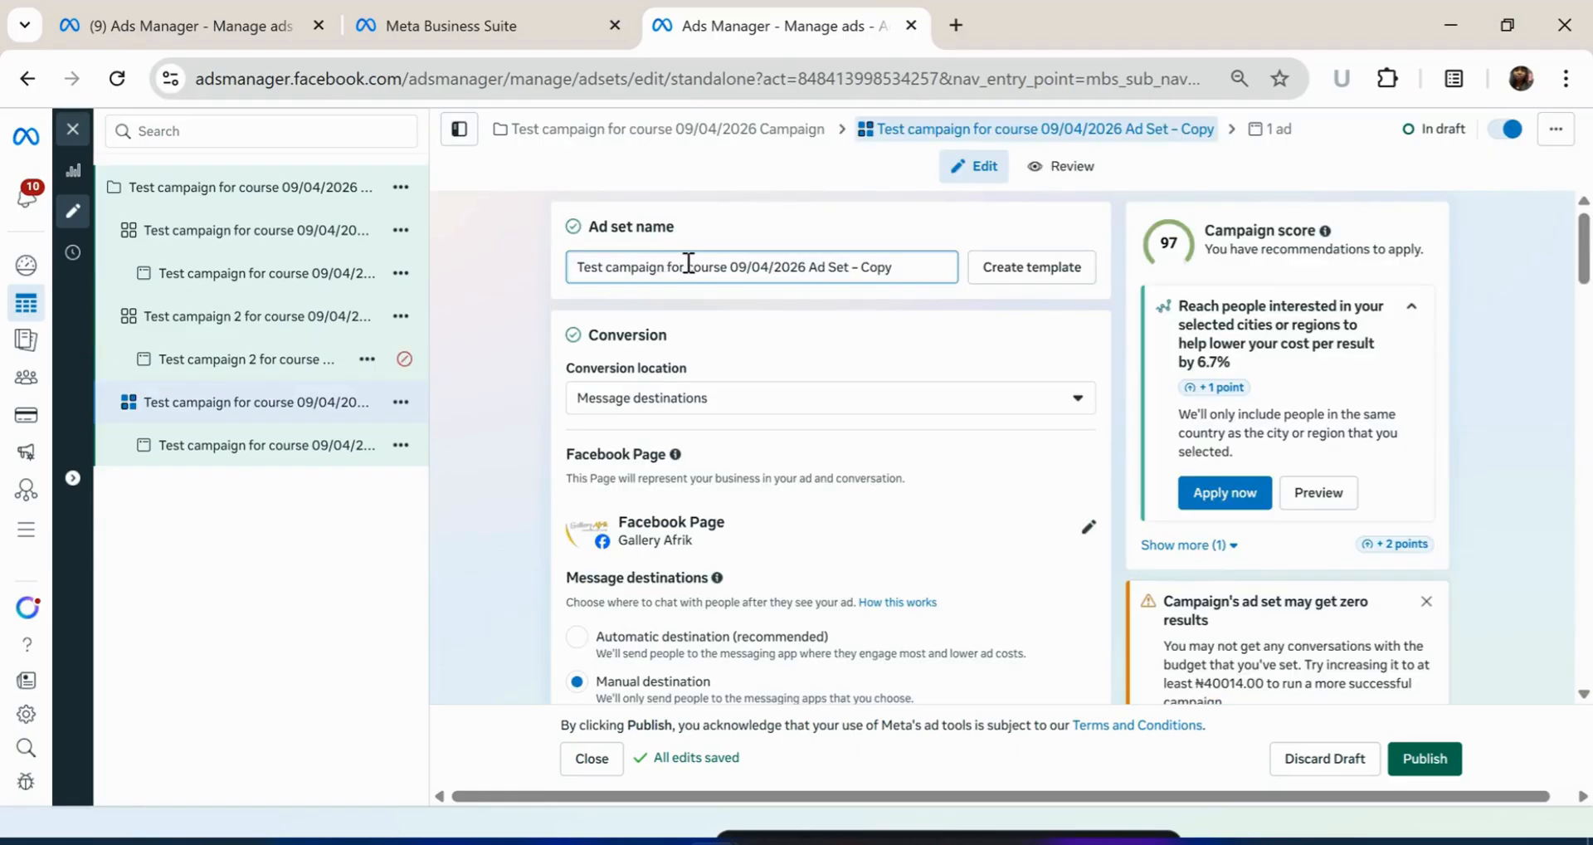
# Rename the copied ad set to 'Test campaign 3 for course 09/04/2026 A', dropping '– Copy'
pyautogui.click(665, 268)
pyautogui.write('3')
pyautogui.click(915, 266)
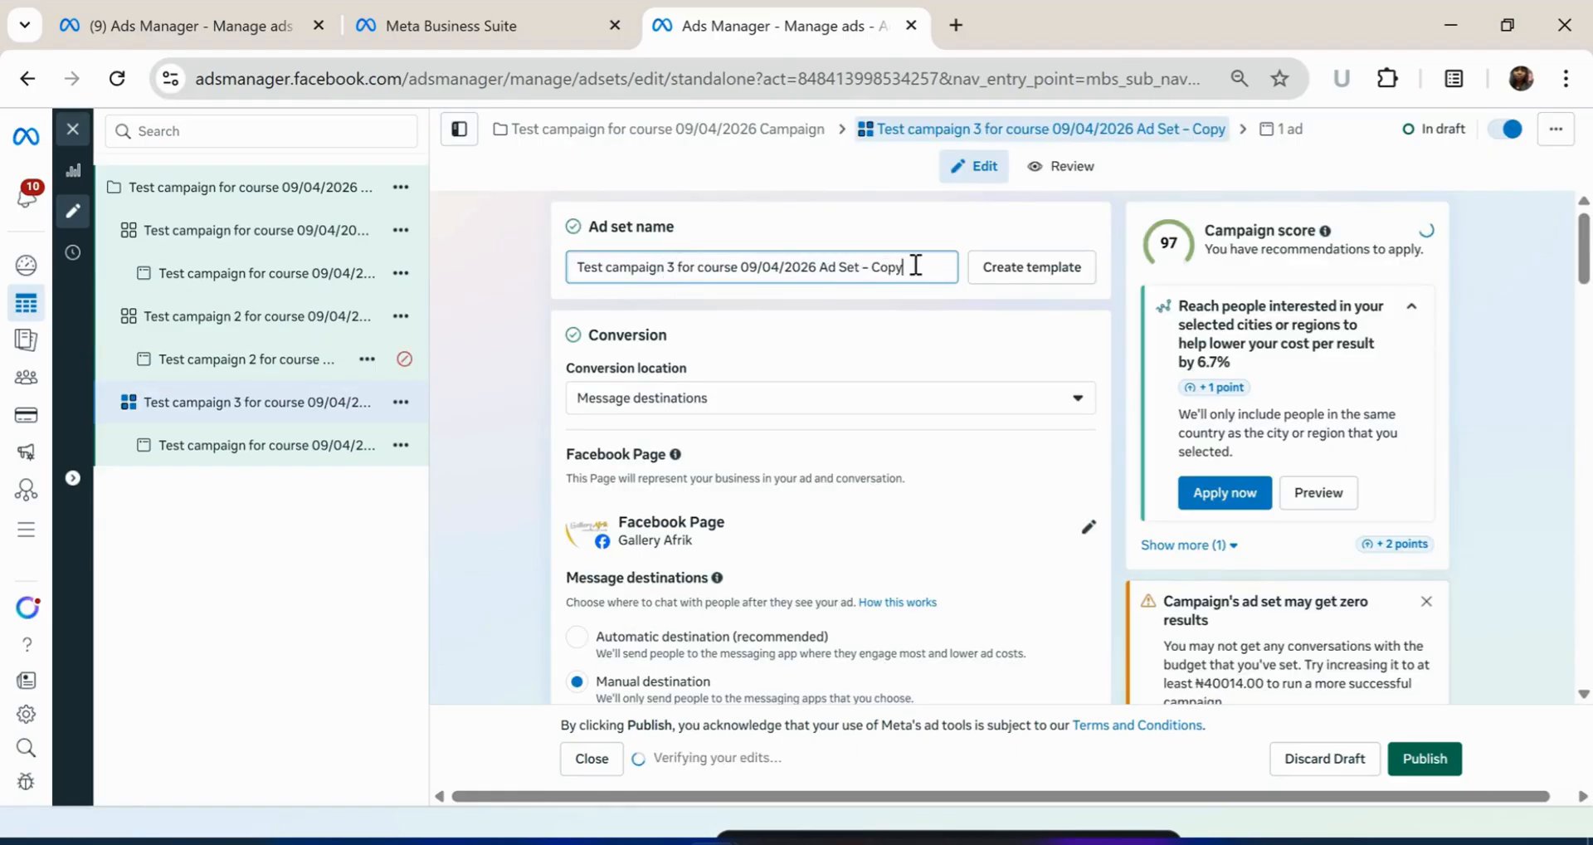
pyautogui.press('BackSpace')
pyautogui.press('BackSpace')
pyautogui.press('BackSpace')
pyautogui.press('BackSpace')
pyautogui.press('BackSpace')
pyautogui.press('BackSpace')
pyautogui.press('BackSpace')
pyautogui.press('BackSpace')
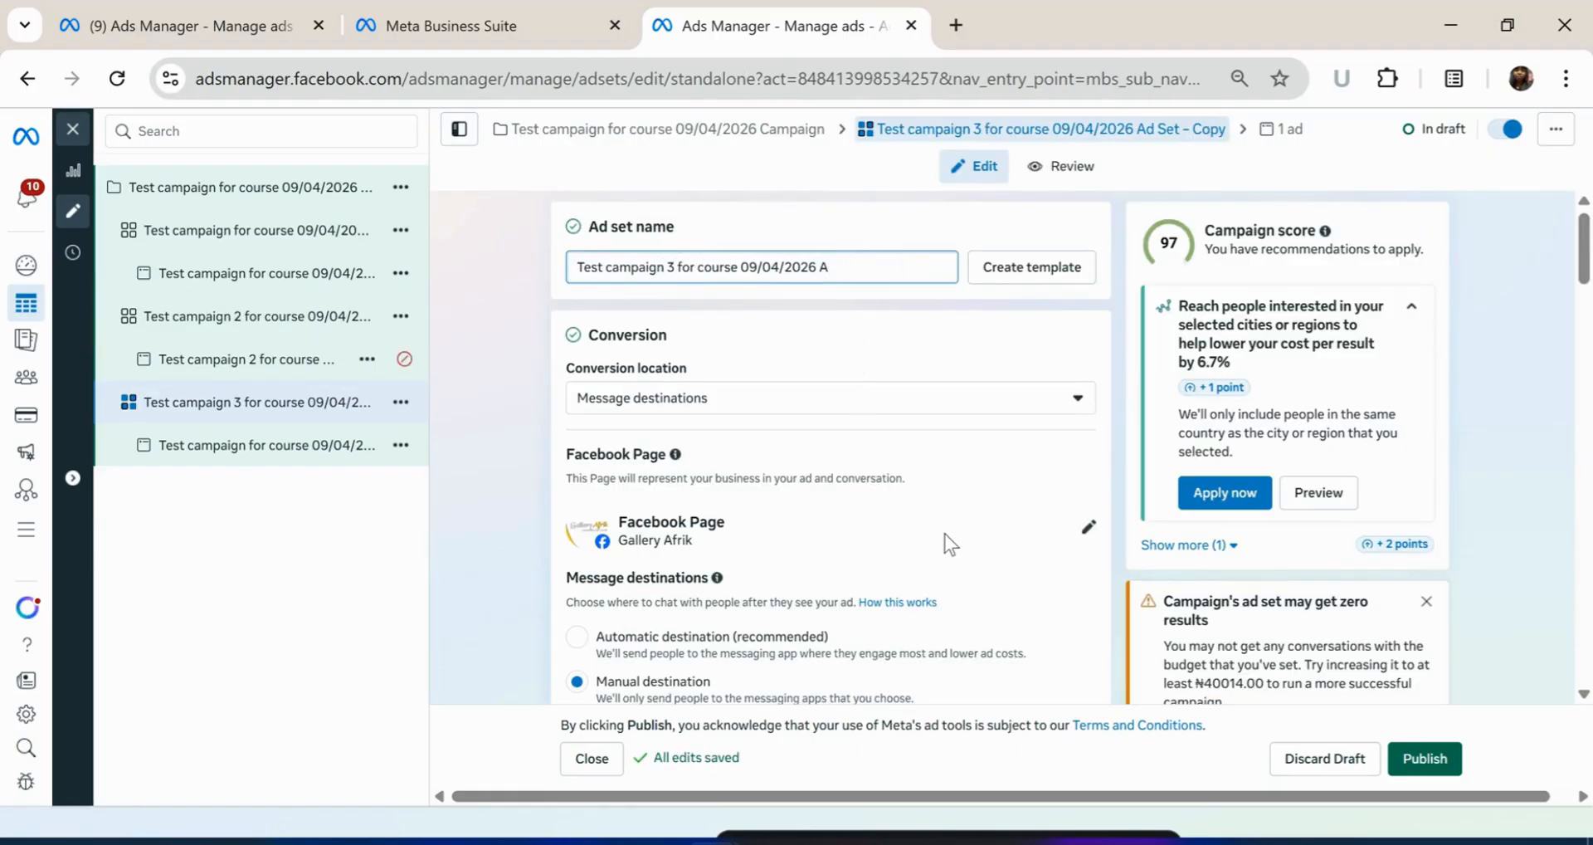
pyautogui.click(944, 535)
# Look through the ad set settings to check the WhatsApp destination and audience
pyautogui.click(534, 441)
pyautogui.scroll(-15, 685, 545)
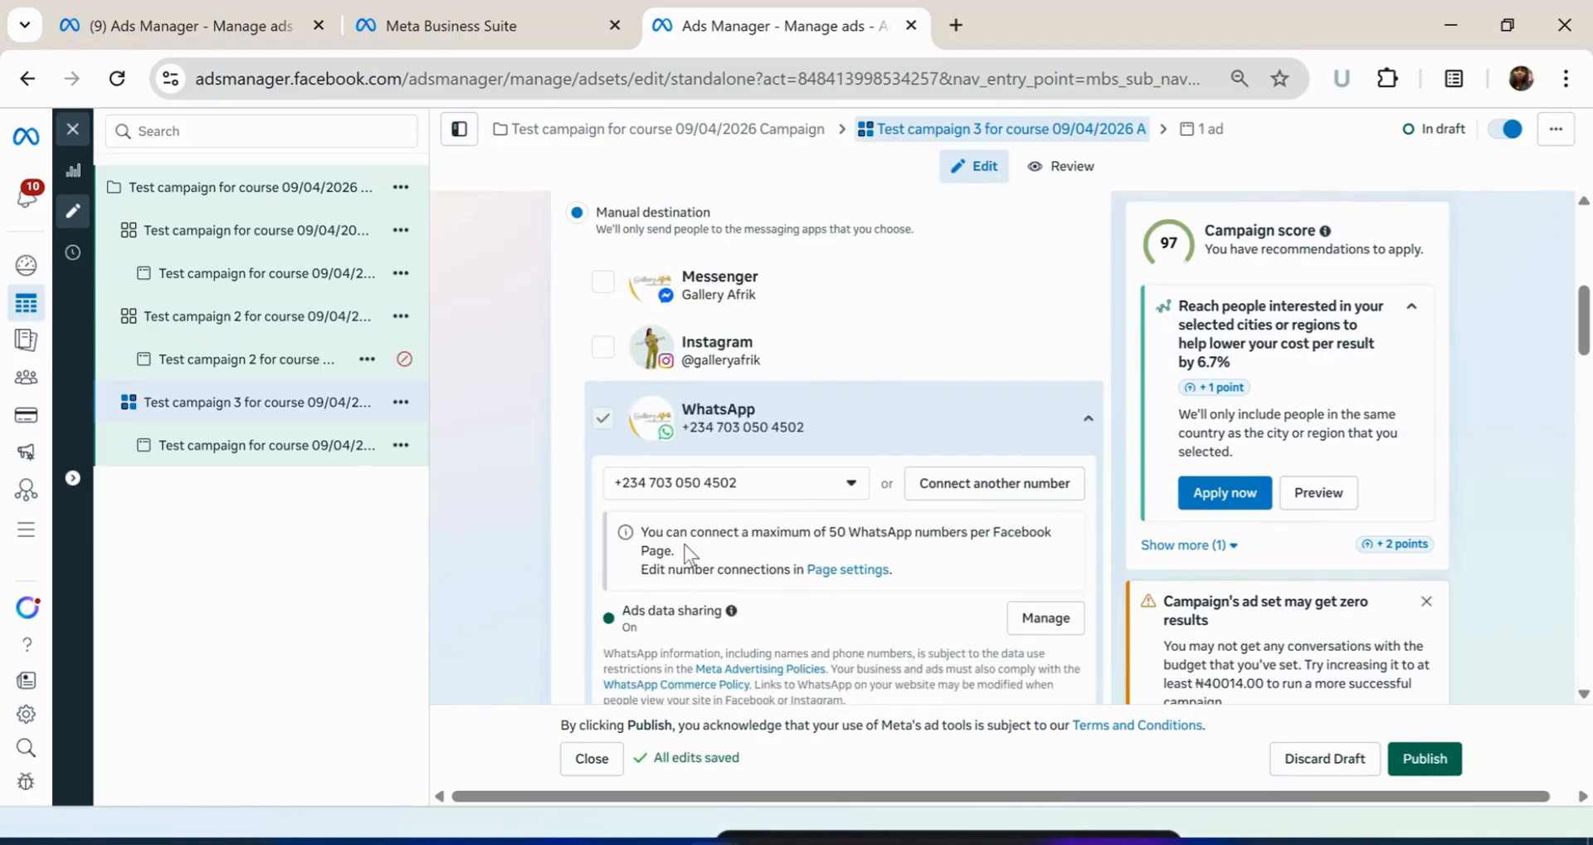
pyautogui.scroll(-15, 889, 427)
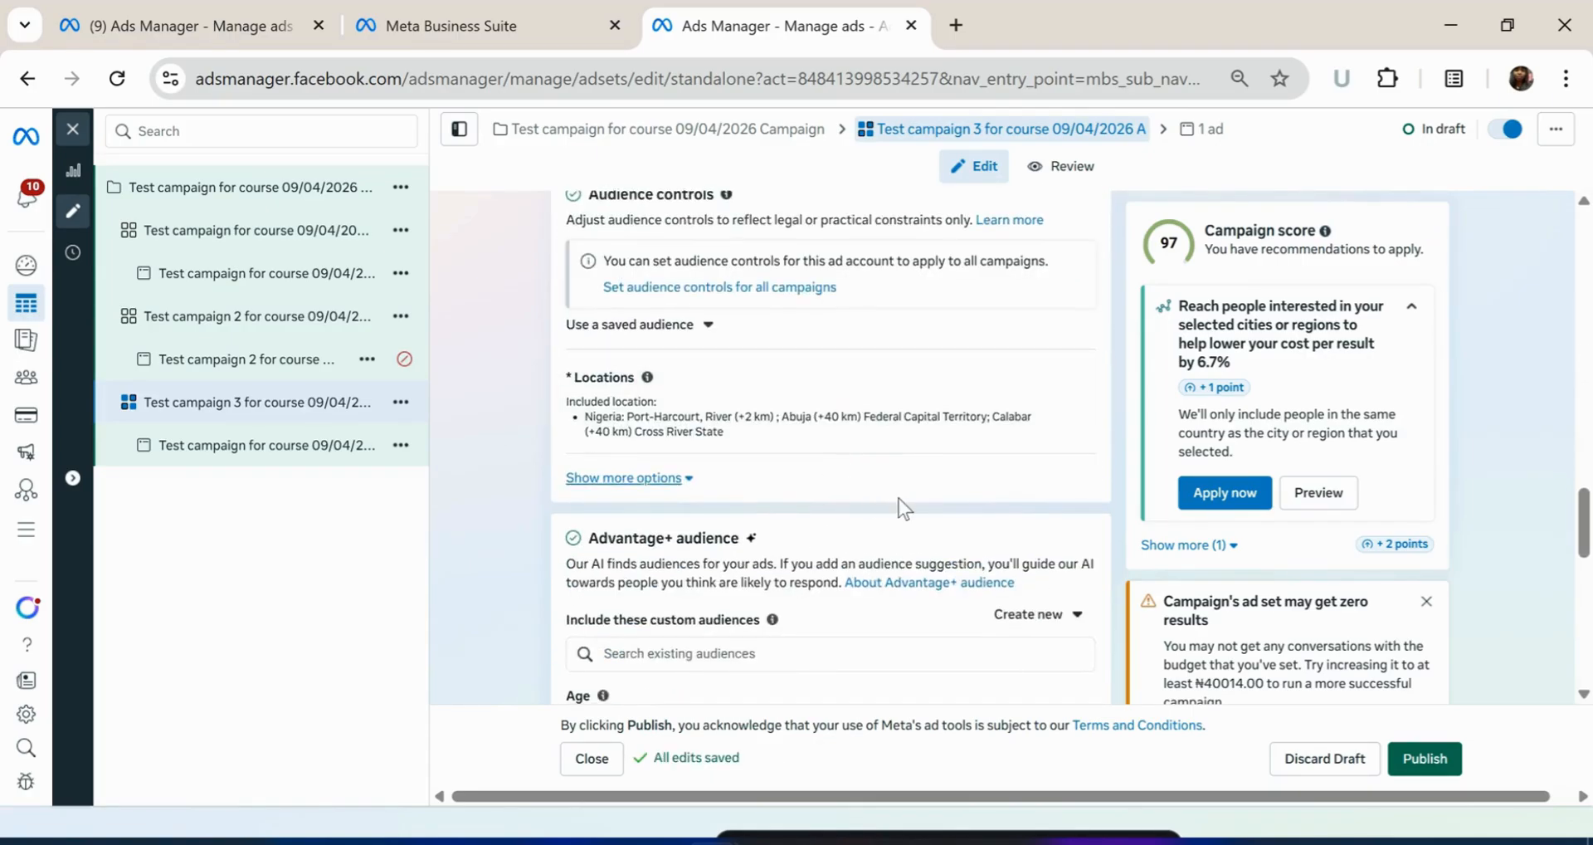
pyautogui.scroll(5, 899, 498)
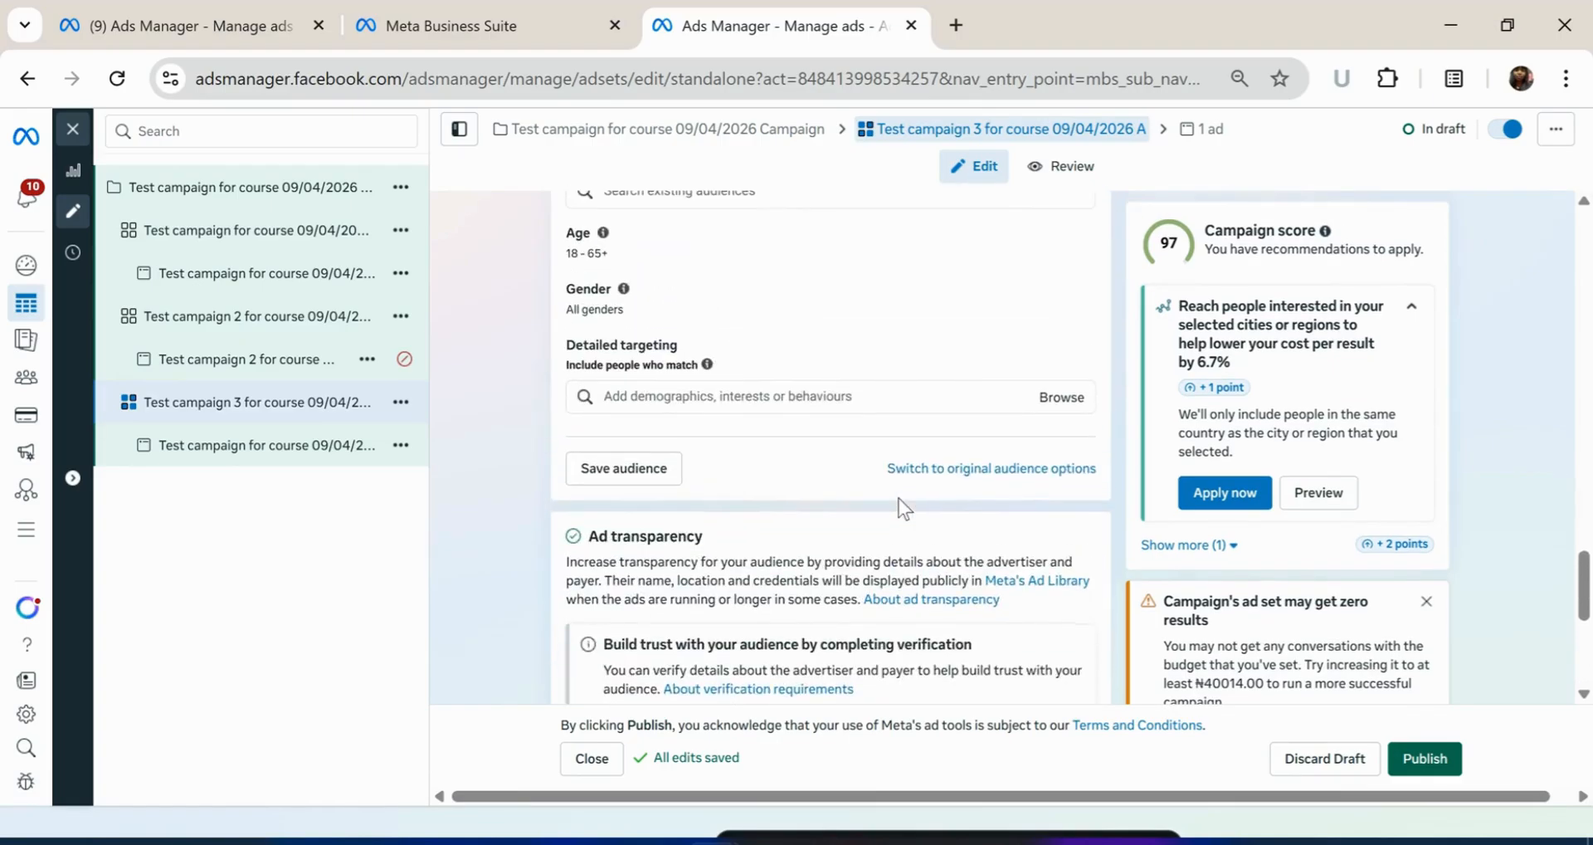
pyautogui.scroll(-2, 899, 498)
pyautogui.scroll(5, 898, 497)
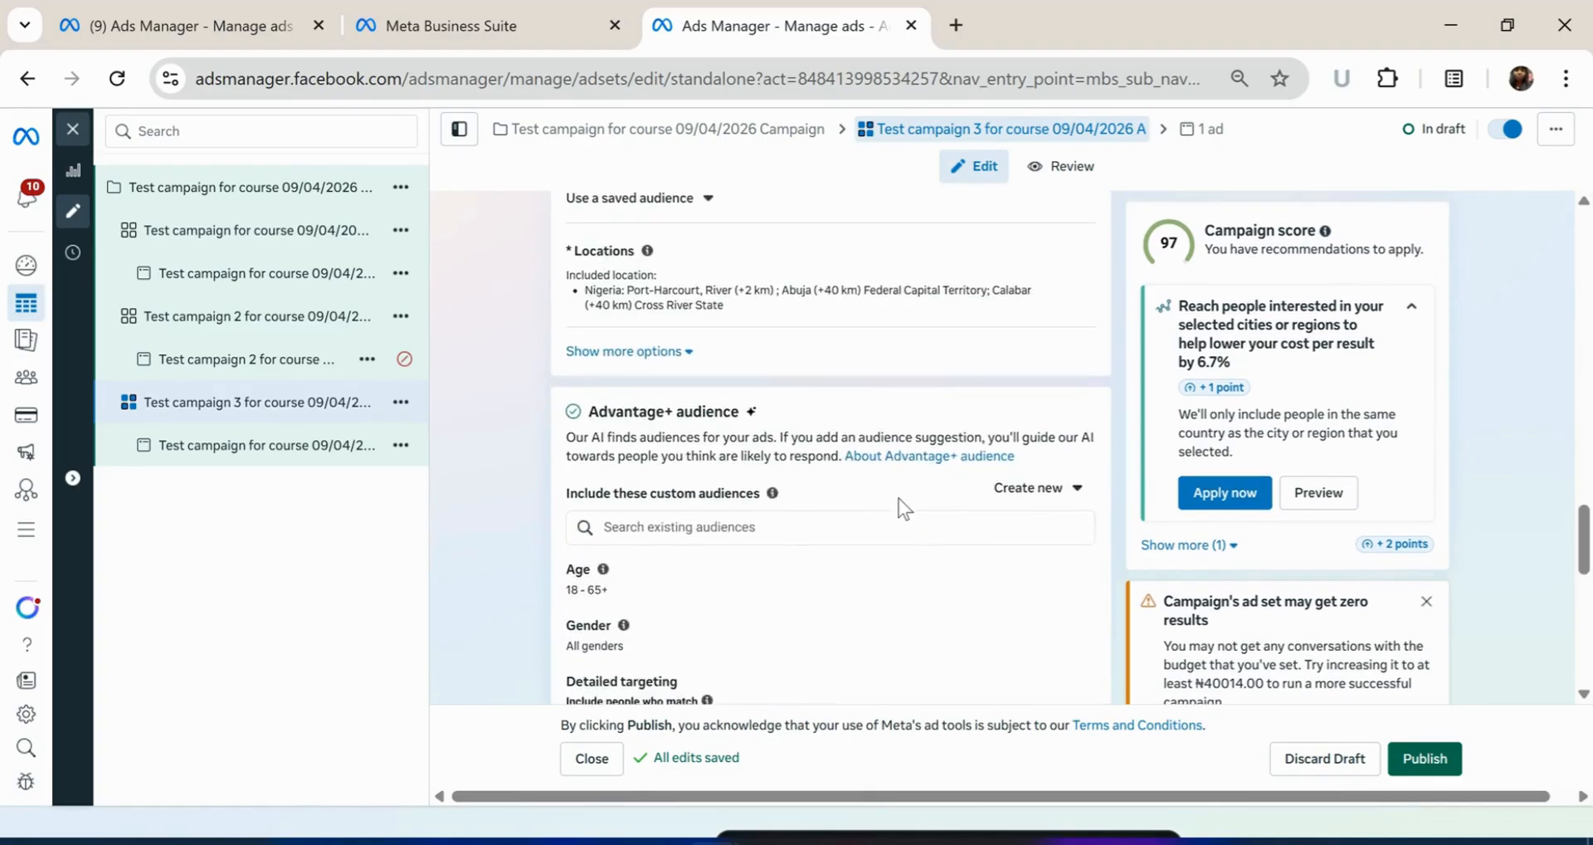
# Open the third campaign's ad and delete its media
pyautogui.click(216, 452)
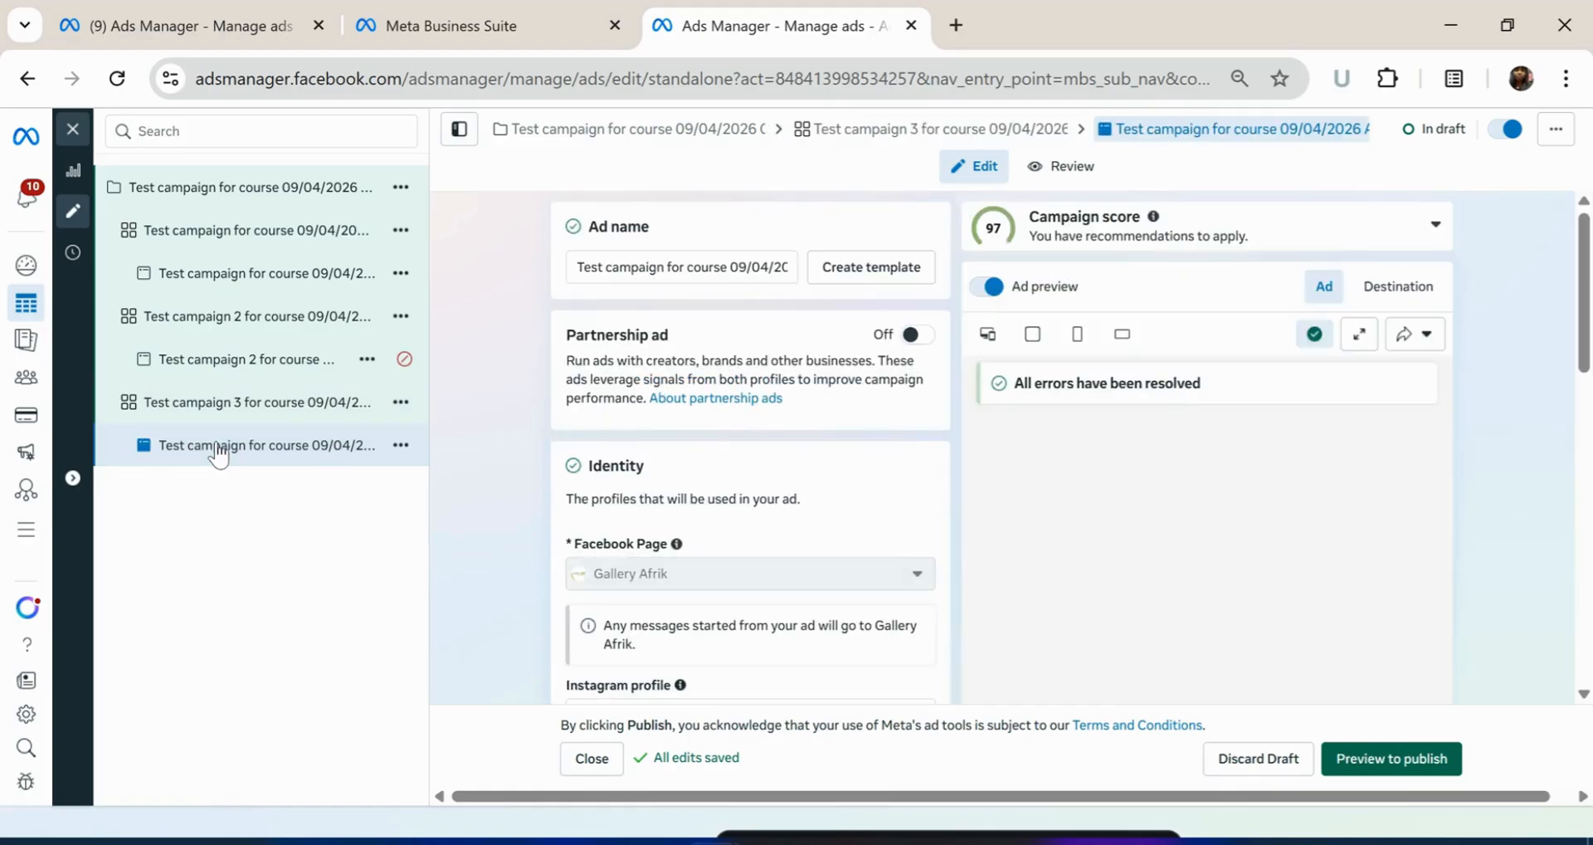
pyautogui.scroll(-4, 834, 423)
pyautogui.scroll(-5, 833, 496)
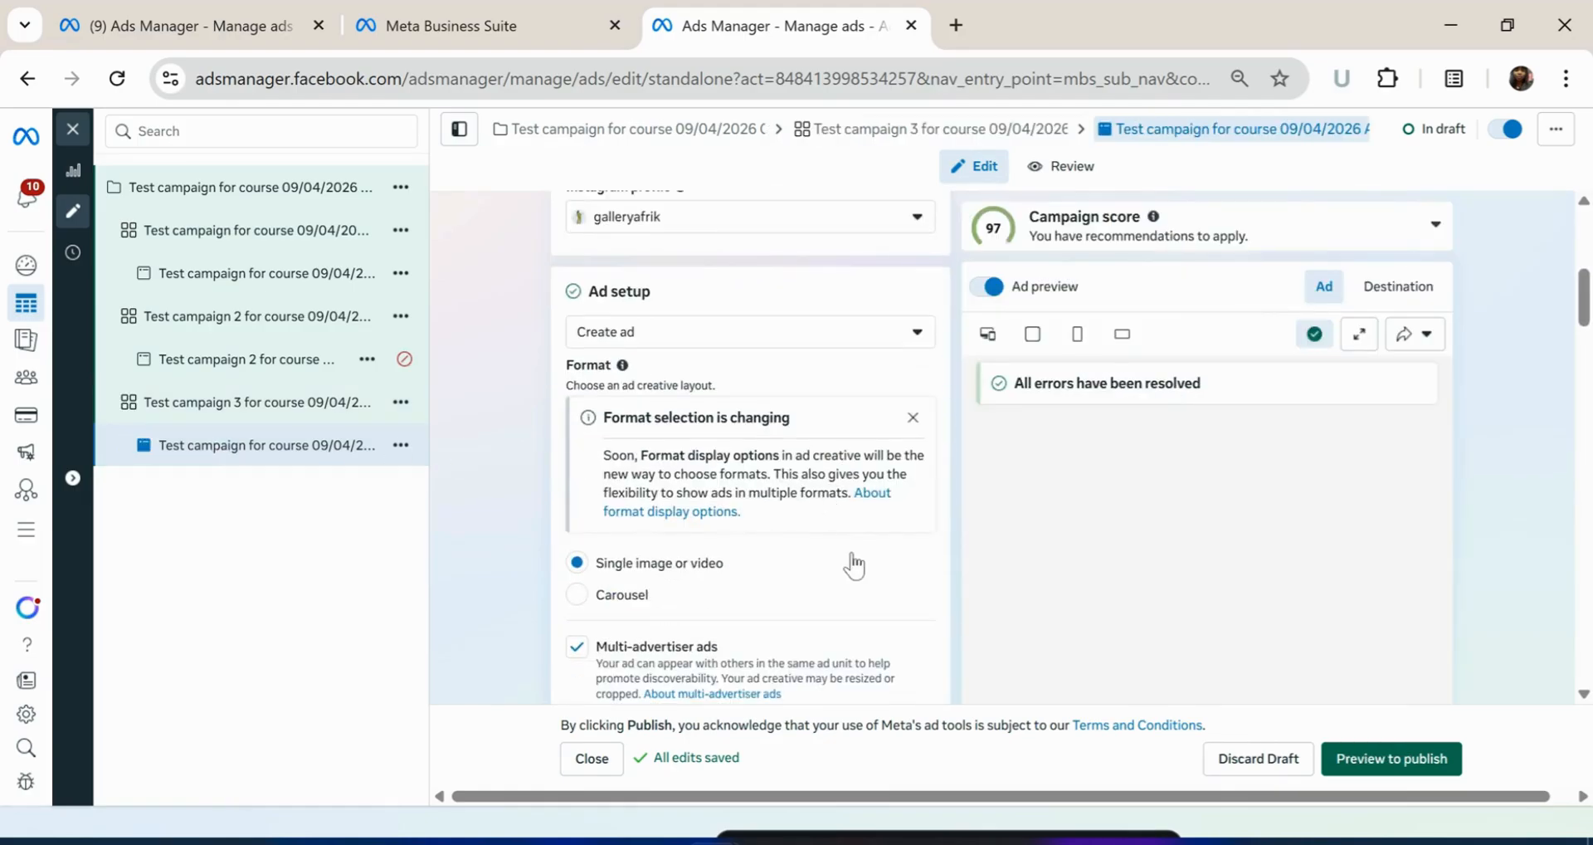
pyautogui.scroll(-4, 799, 551)
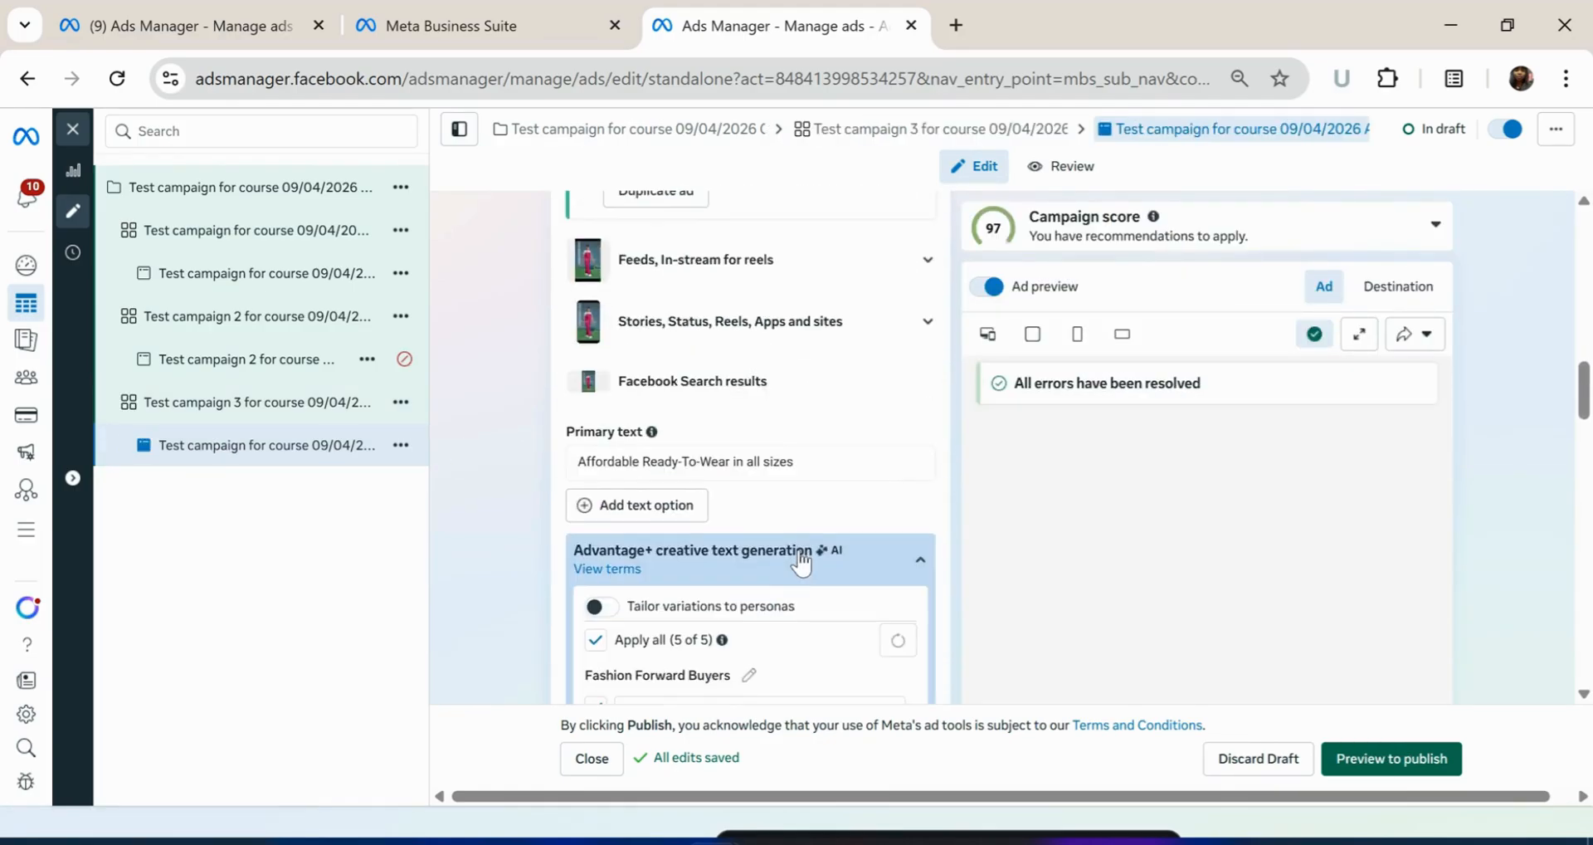
pyautogui.scroll(4, 844, 349)
pyautogui.click(915, 314)
# Bring up the Preview to publish review of the ad setup
pyautogui.scroll(-10, 797, 473)
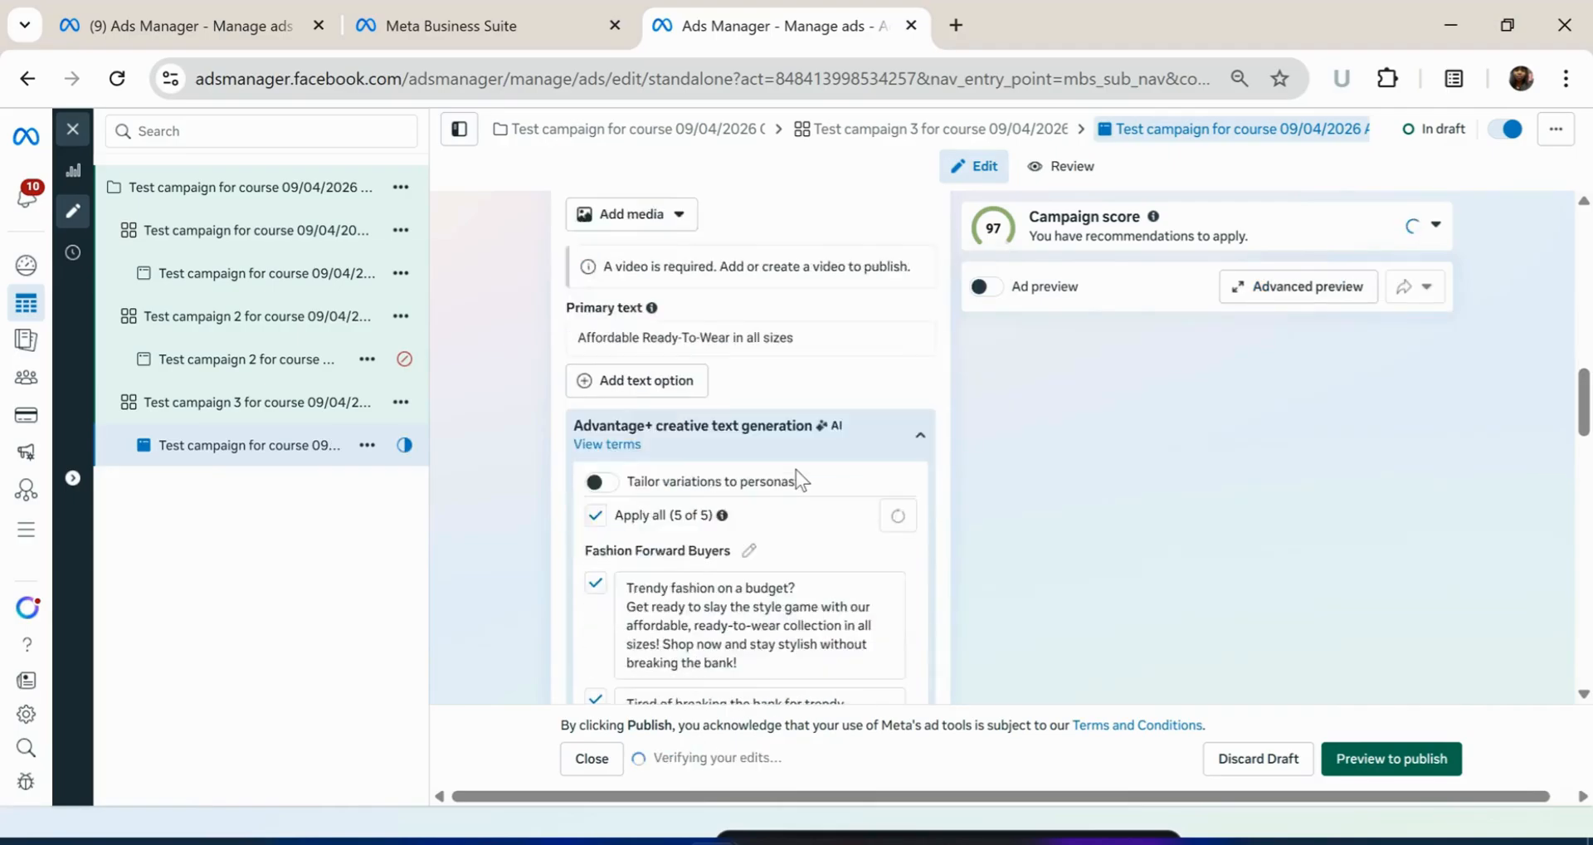
pyautogui.scroll(8, 799, 581)
pyautogui.scroll(10, 799, 580)
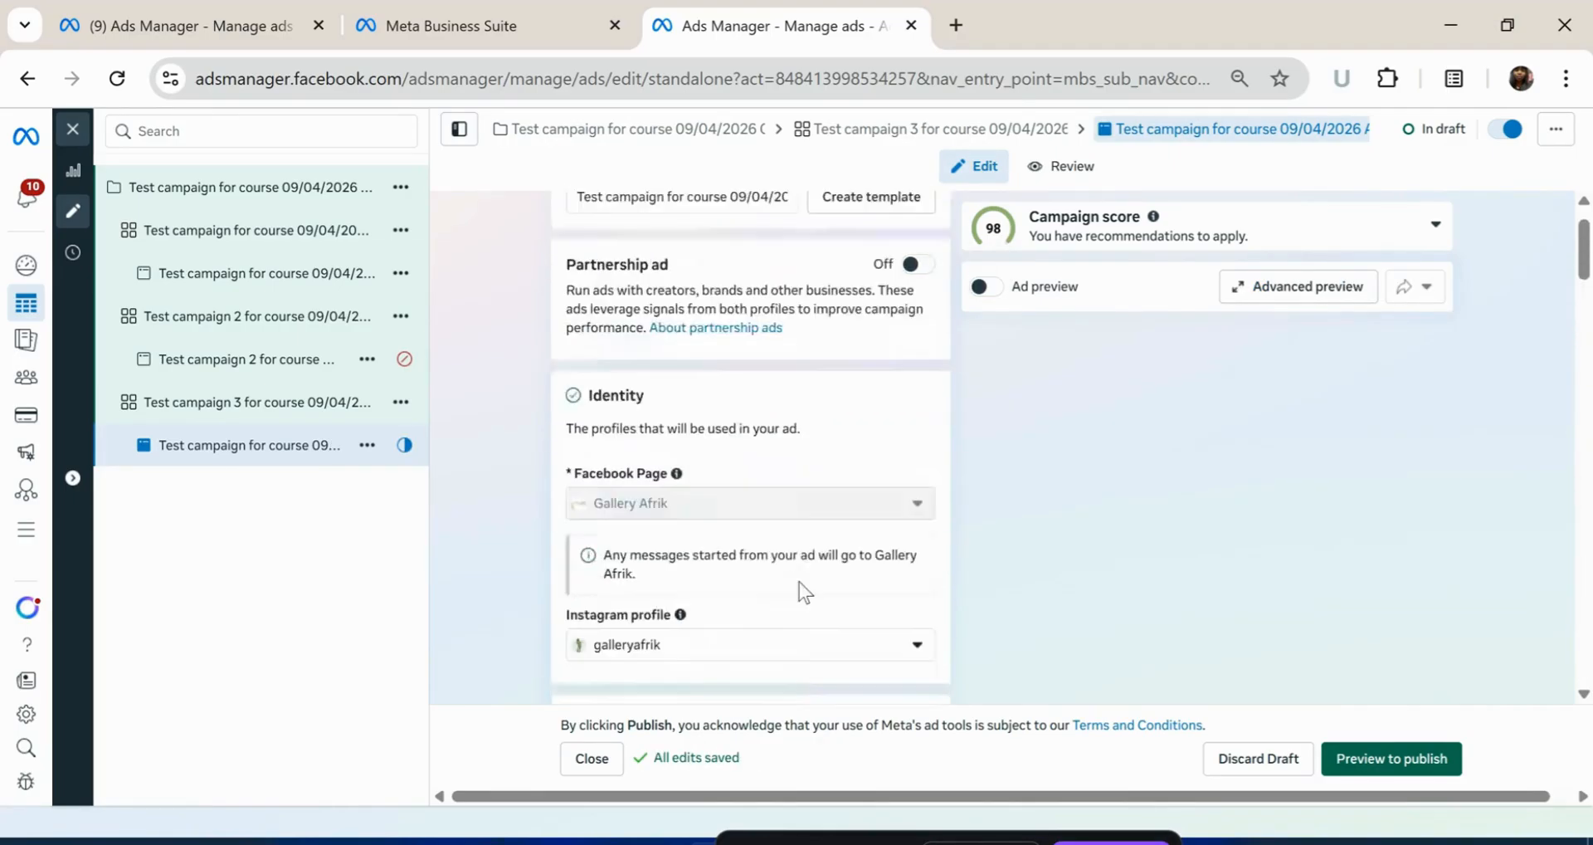
pyautogui.click(1392, 758)
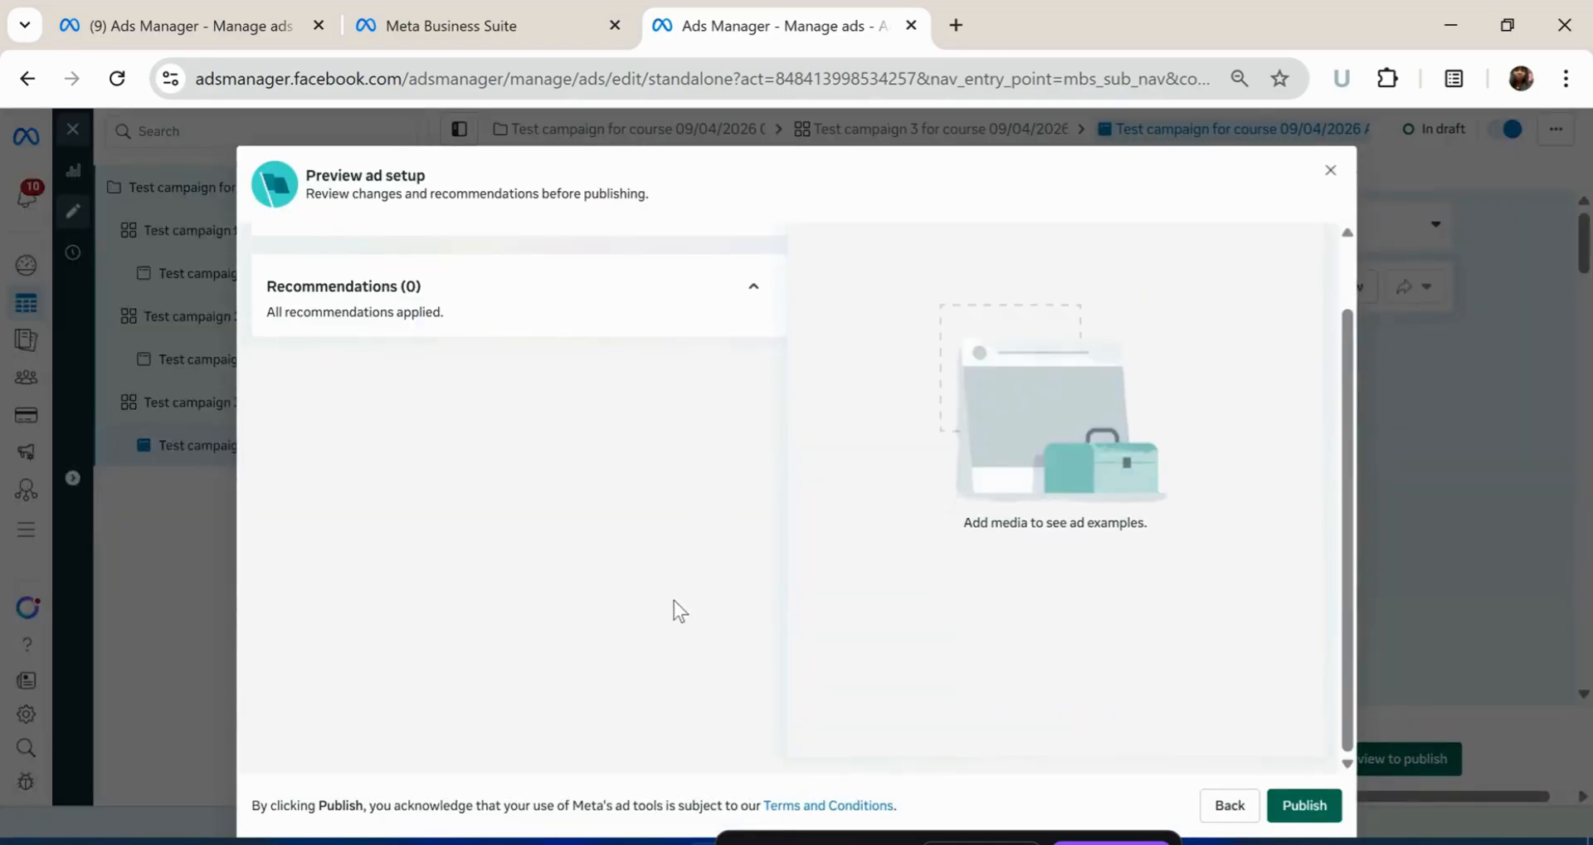
# Collapse the Changes and Recommendations sections, then close the Preview ad setup dialog
pyautogui.click(753, 266)
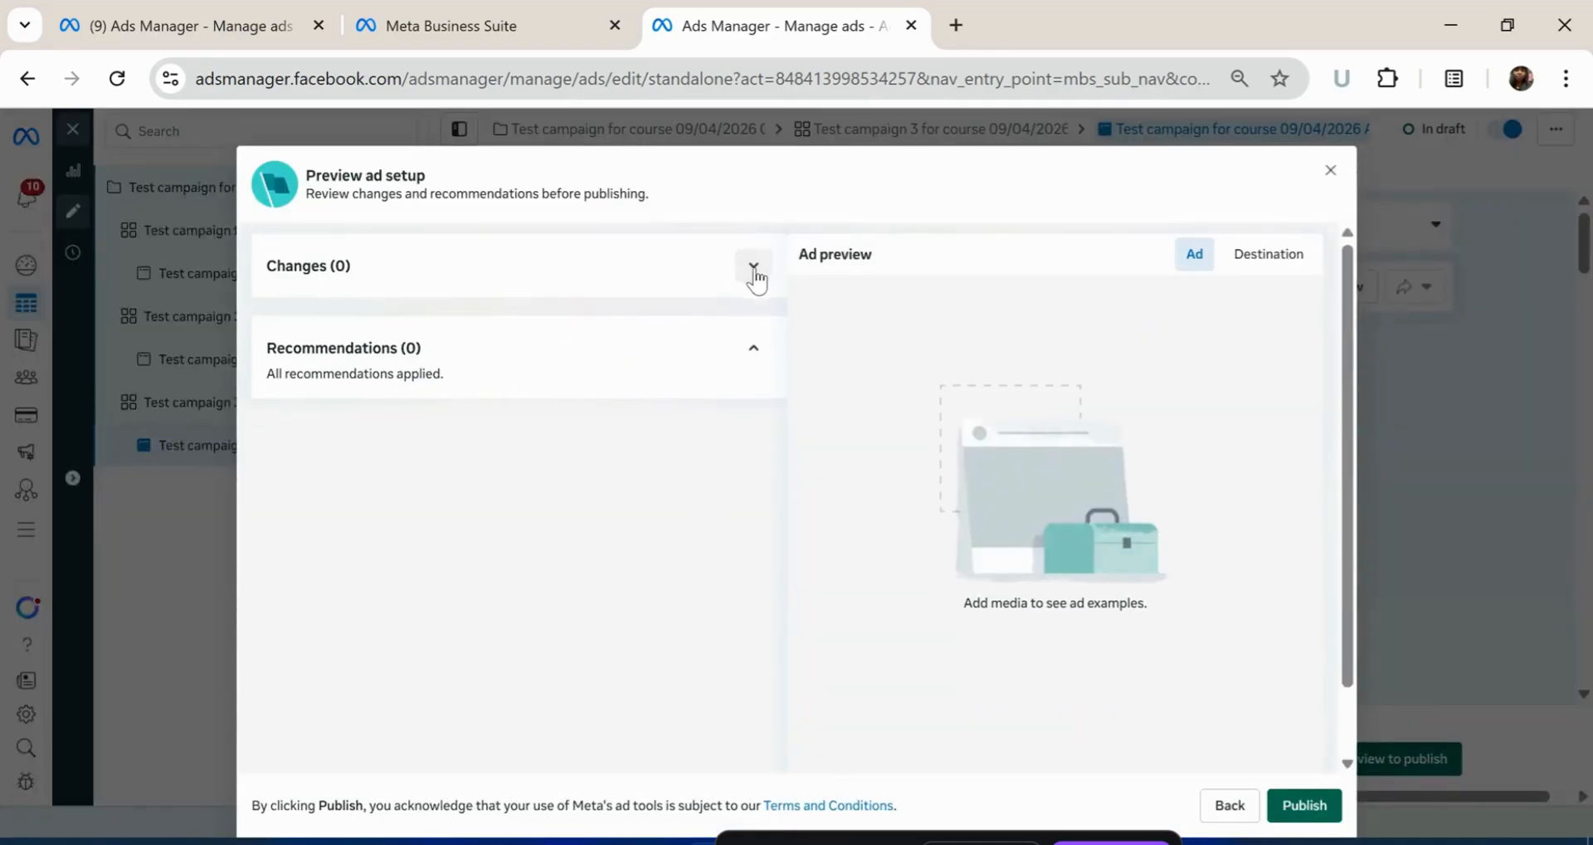
pyautogui.click(752, 349)
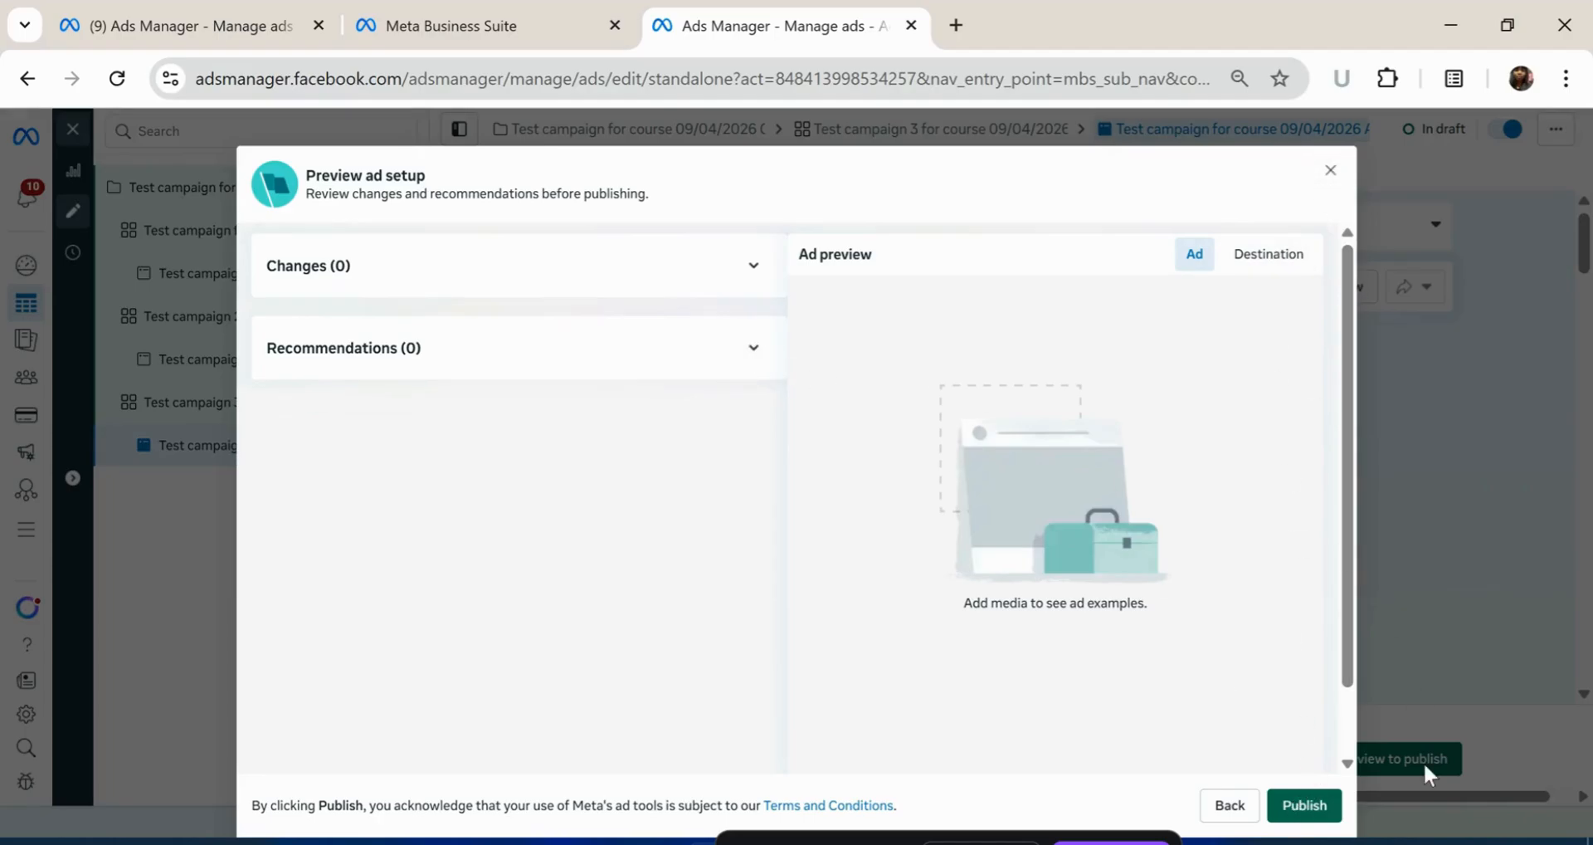
pyautogui.click(1330, 170)
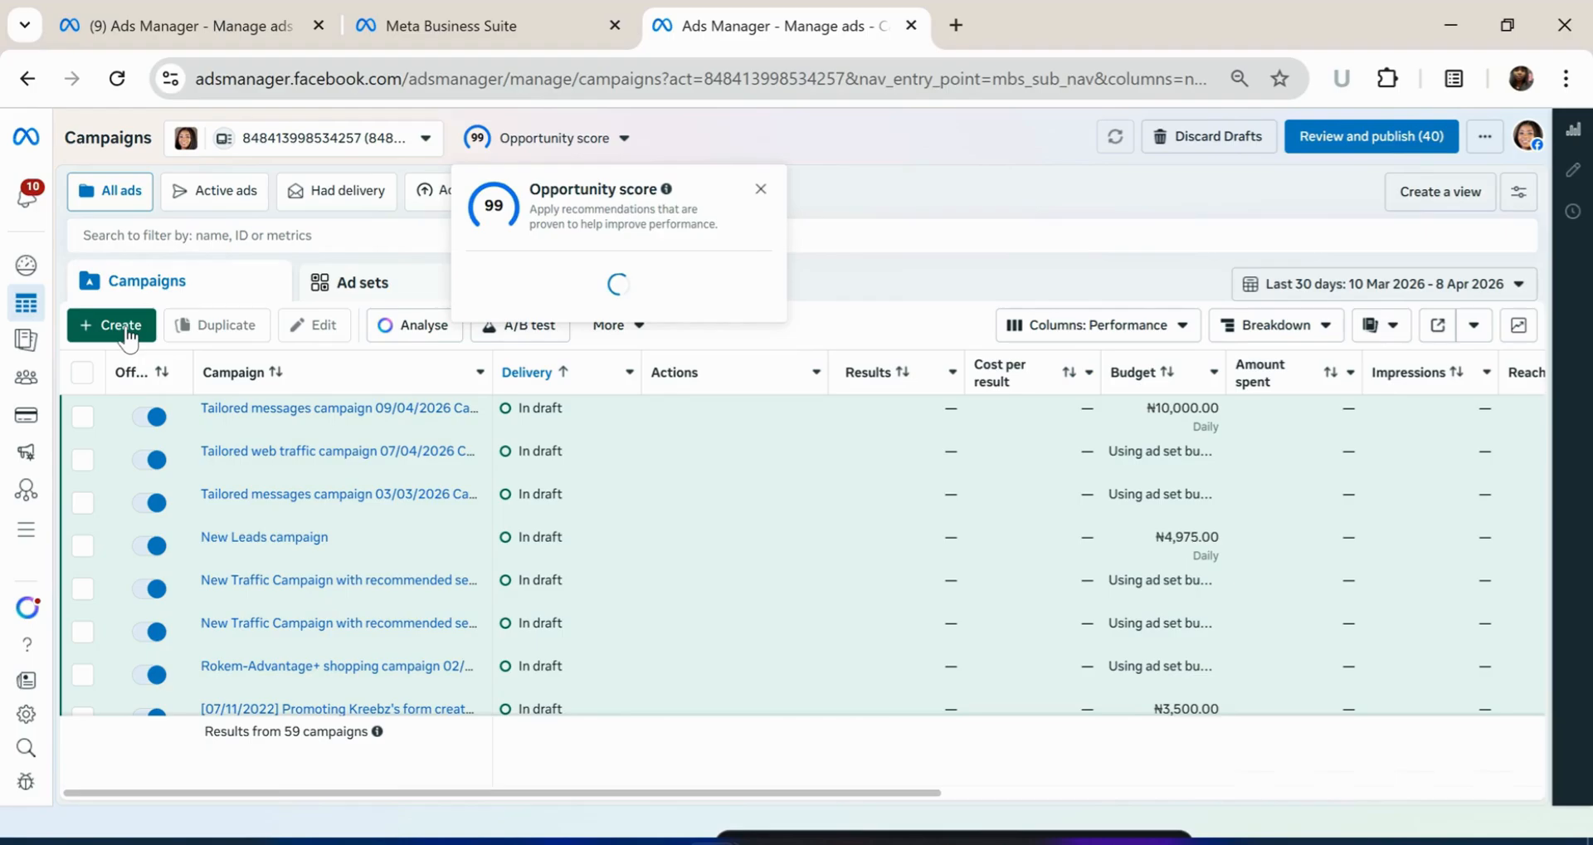